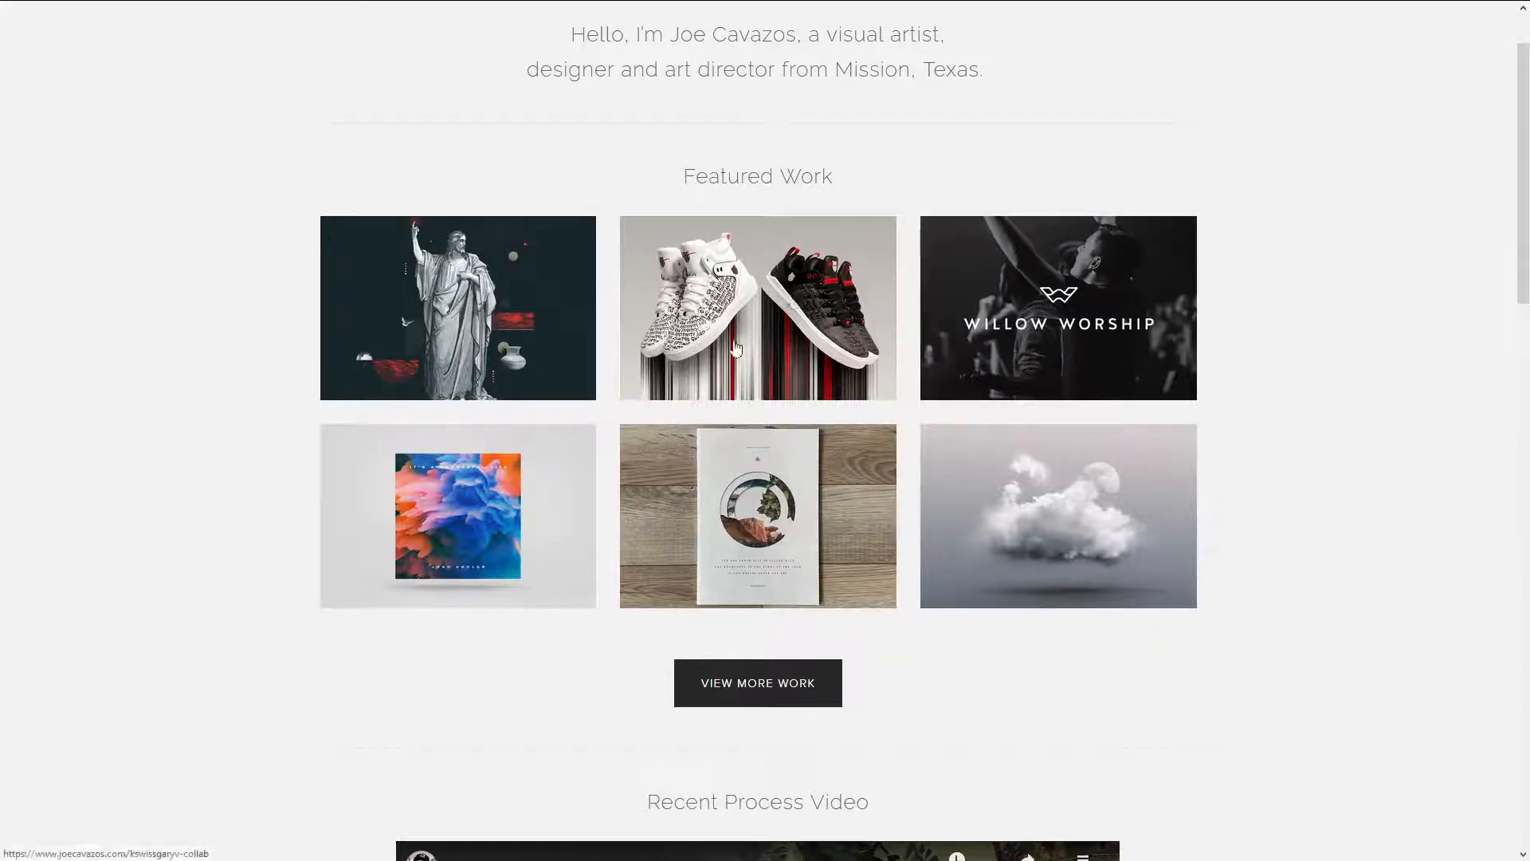
{"action": "scroll", "coordinate": [1051, 484], "scroll_direction": "down", "scroll_amount": 3}
{"action": "scroll", "coordinate": [1049, 478], "scroll_direction": "down", "scroll_amount": 3}
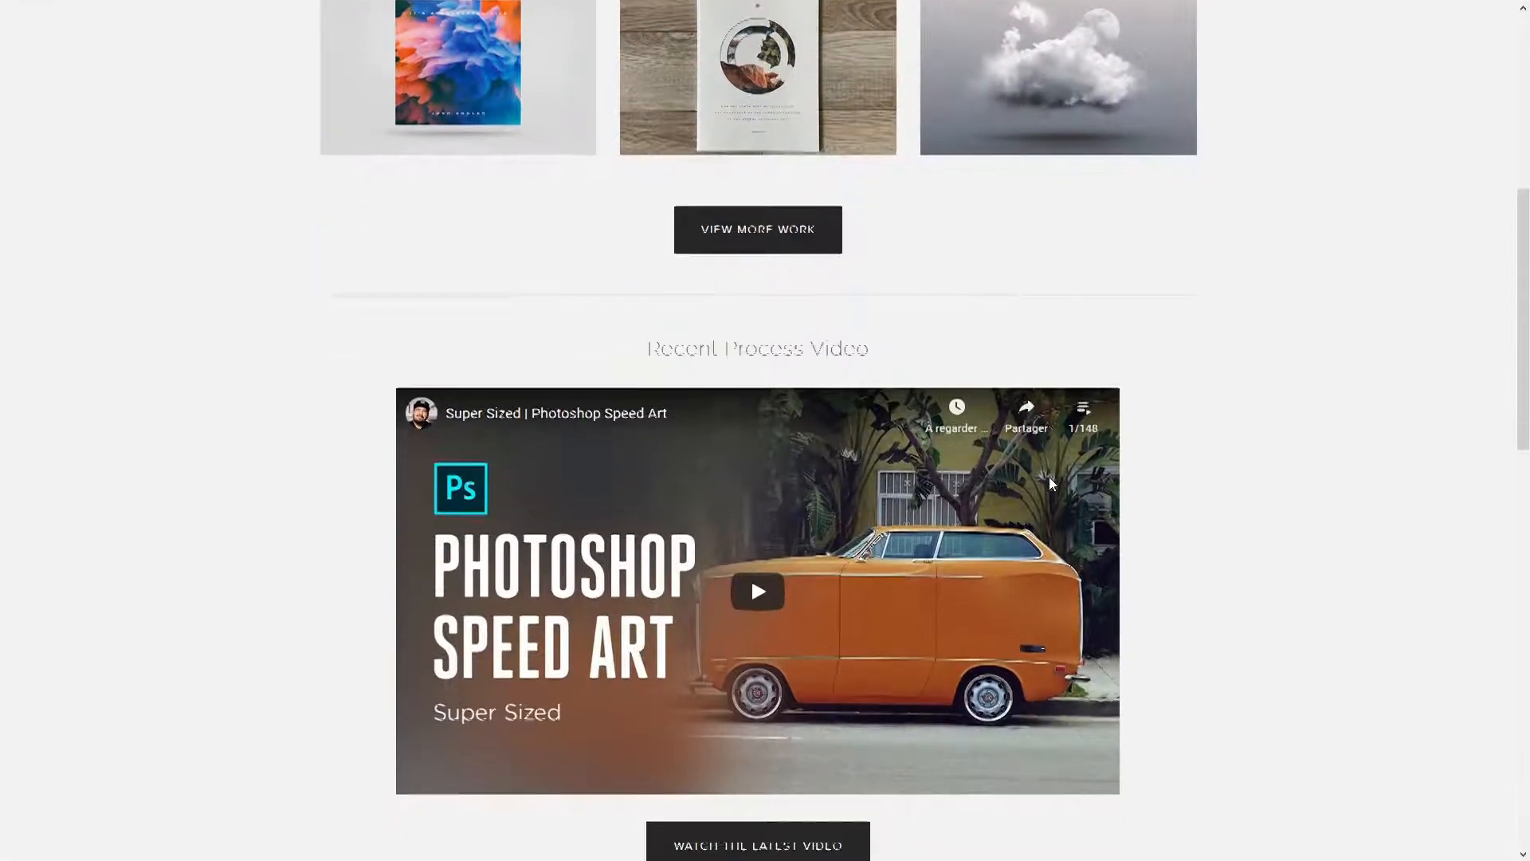
{"action": "scroll", "coordinate": [1049, 458], "scroll_direction": "up", "scroll_amount": 4}
{"action": "scroll", "coordinate": [1050, 454], "scroll_direction": "up", "scroll_amount": 4}
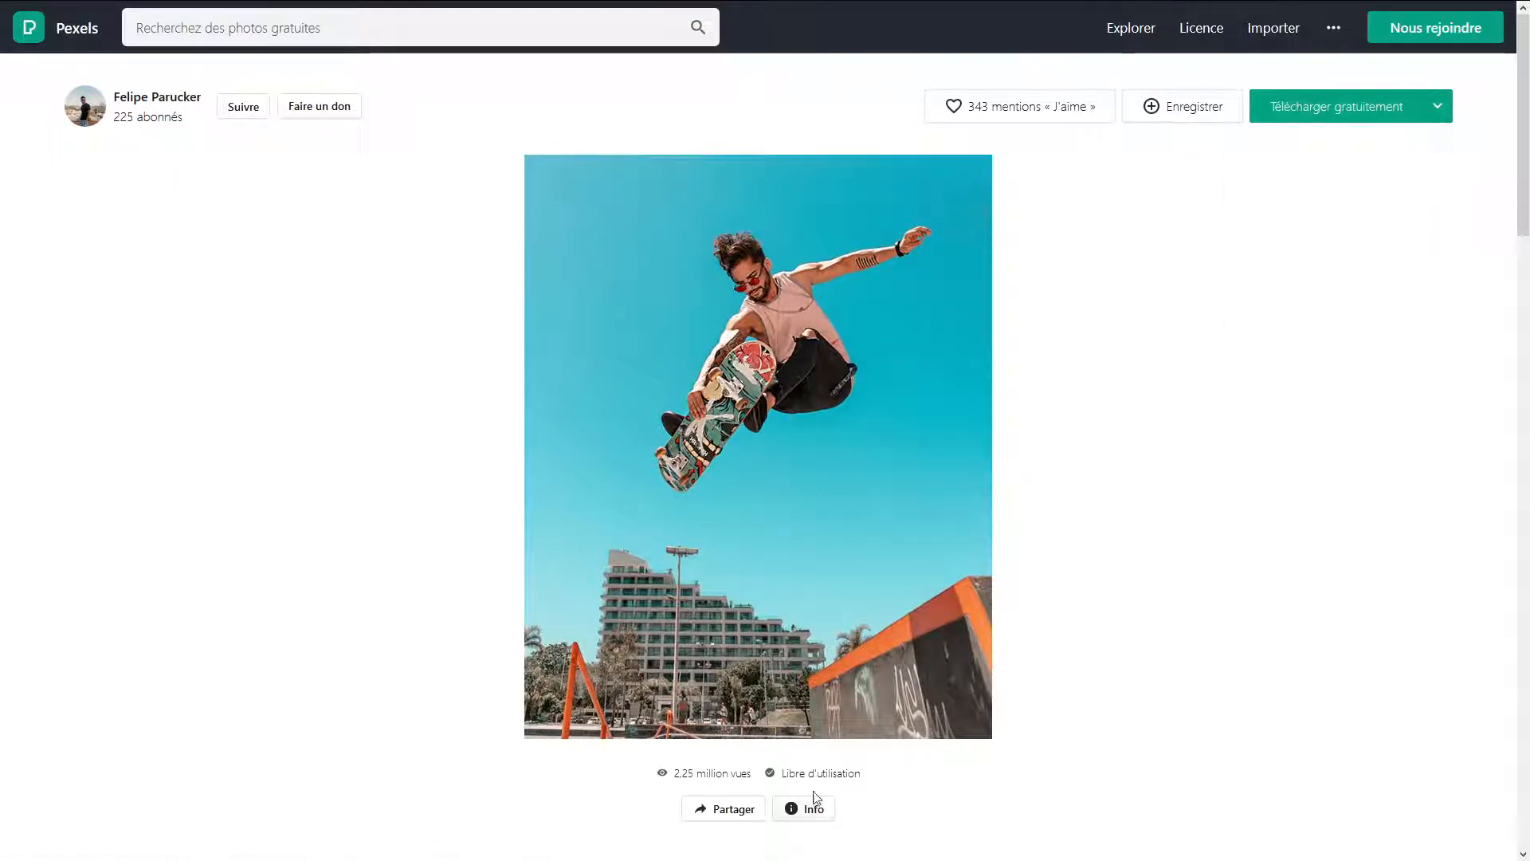
Switch to Photoshop and create a new document from the A4 print preset in landscape orientation.
{"action": "key", "text": "alt+Tab"}
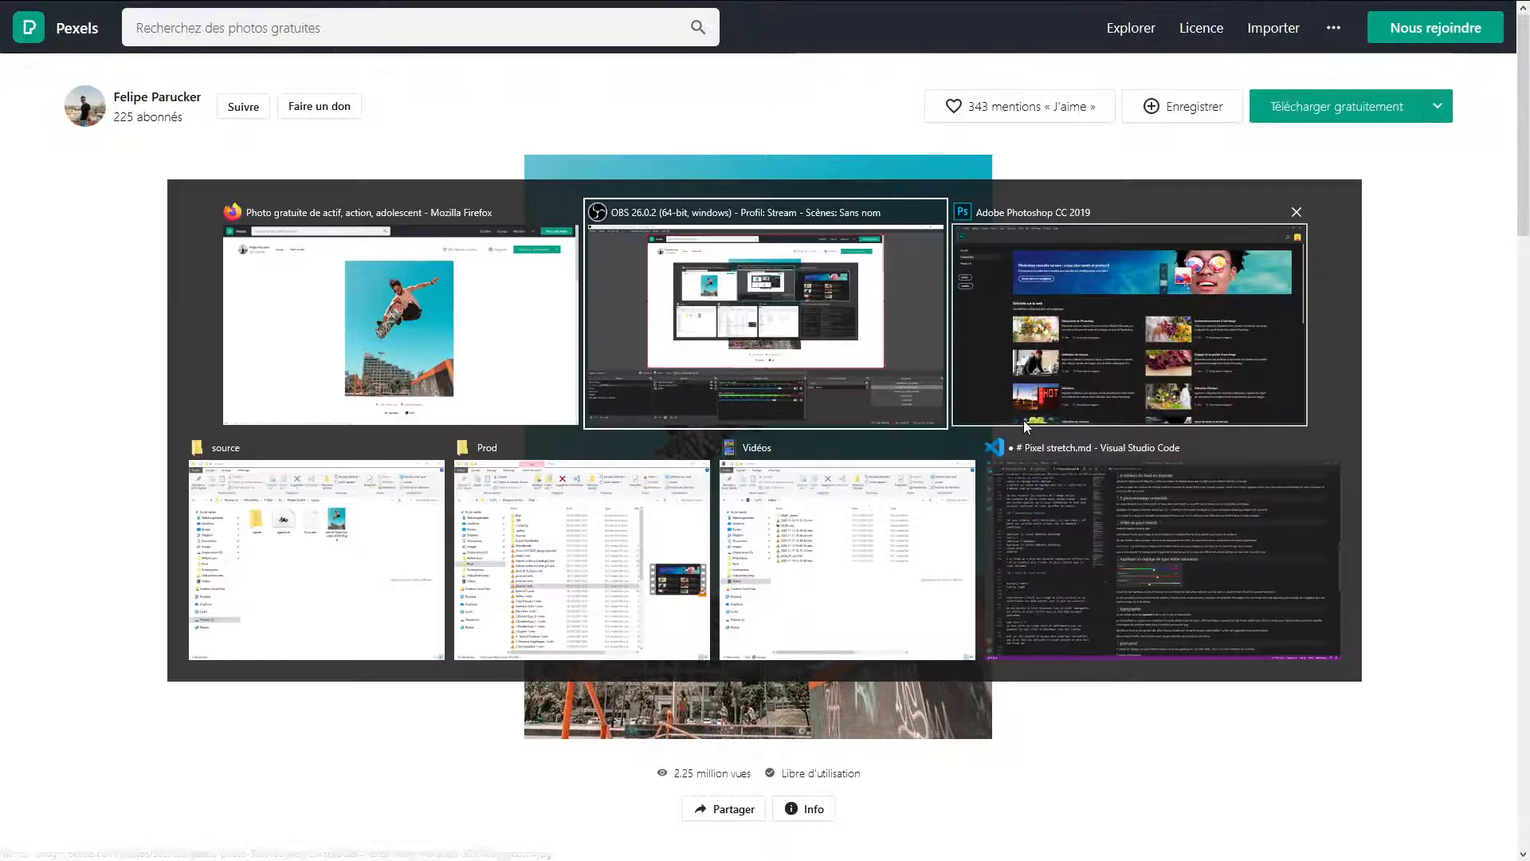
{"action": "left_click", "coordinate": [1071, 335]}
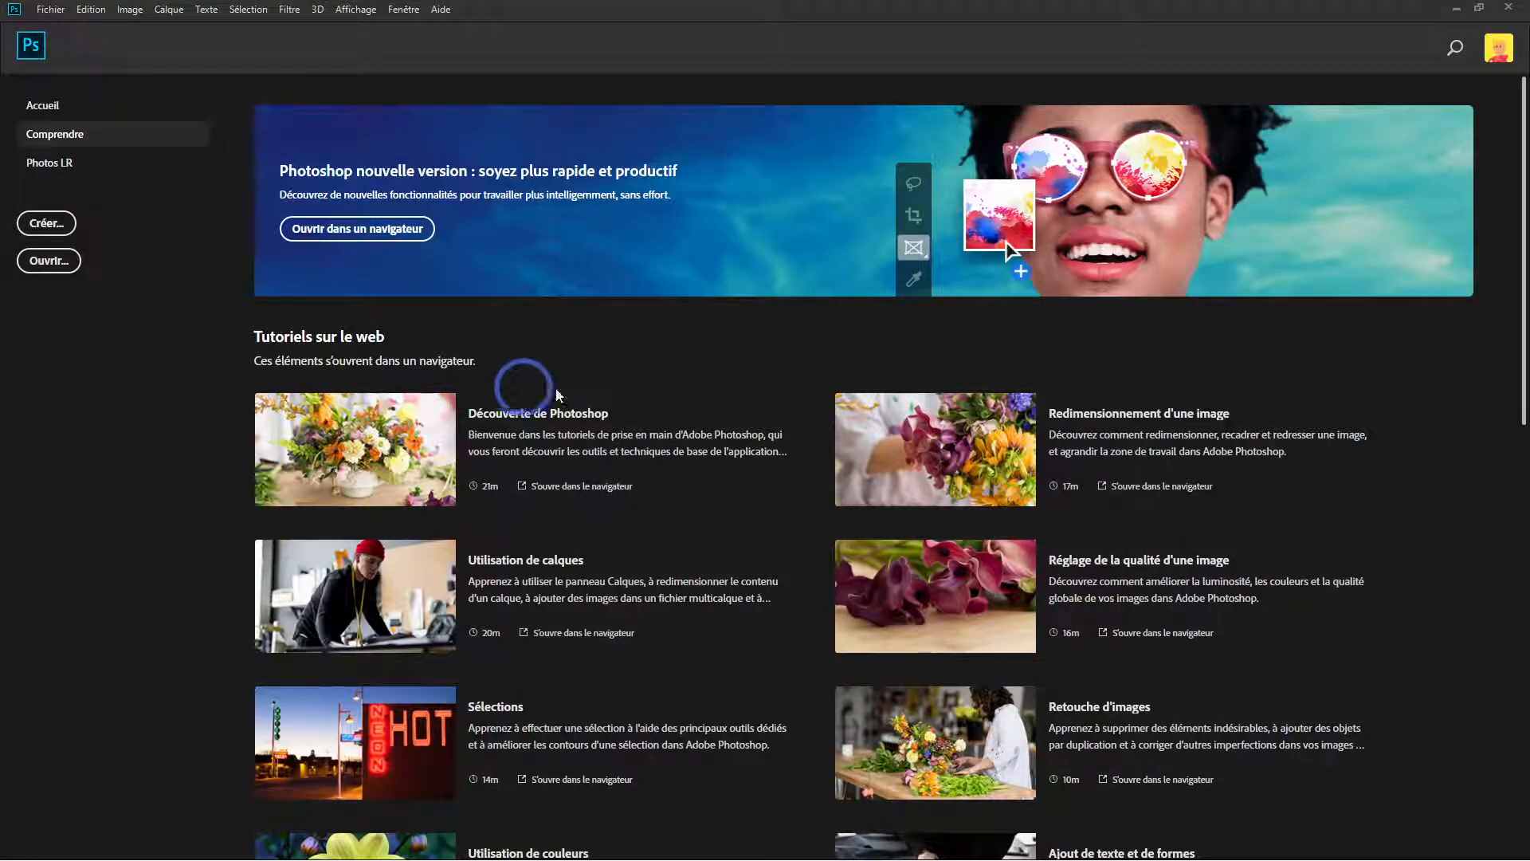
{"action": "left_click", "coordinate": [68, 227]}
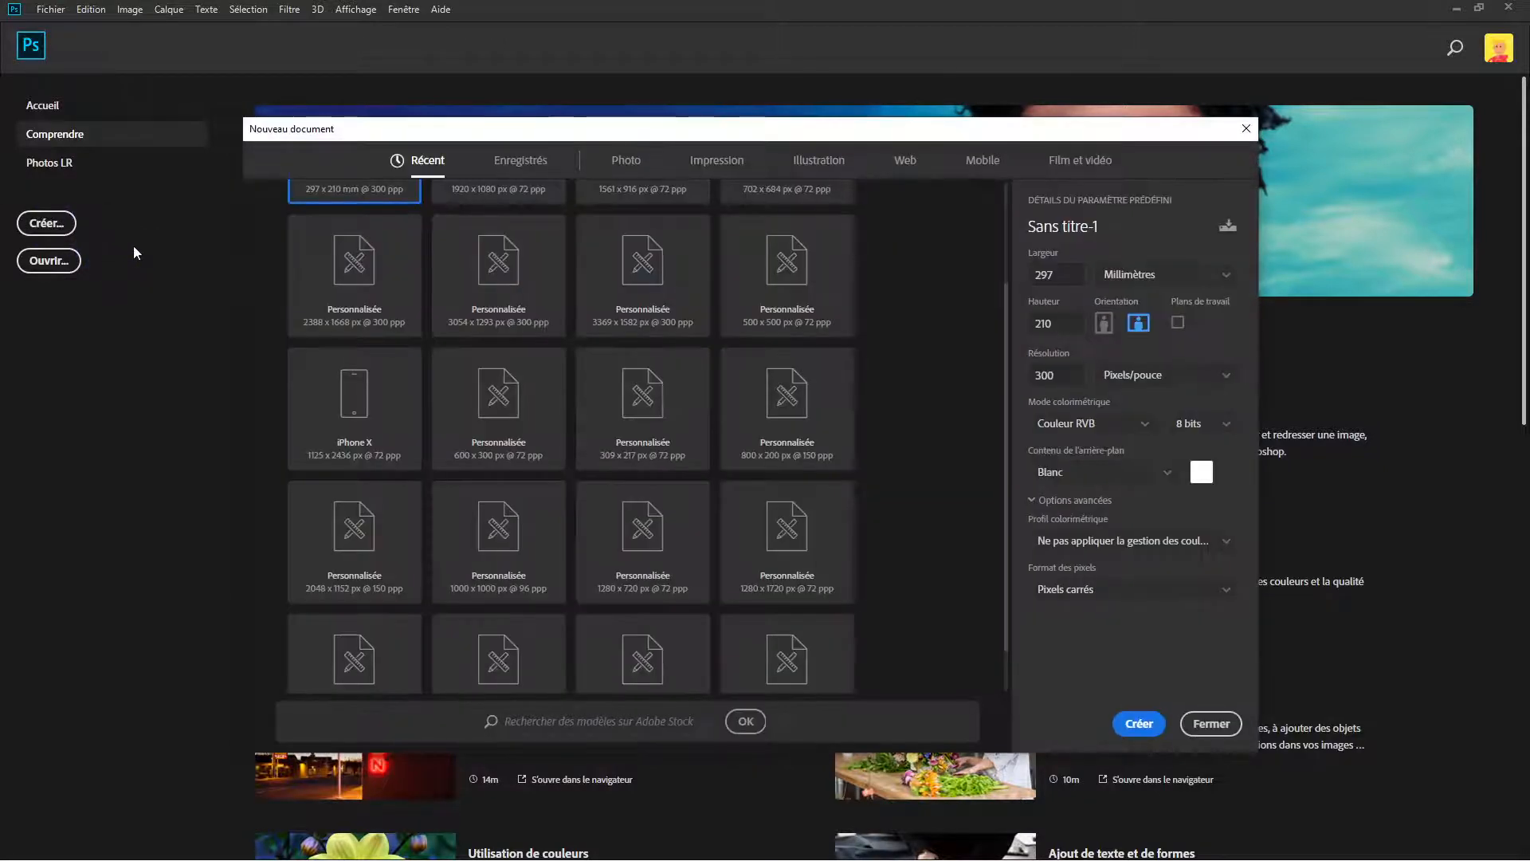
{"action": "left_click", "coordinate": [713, 160]}
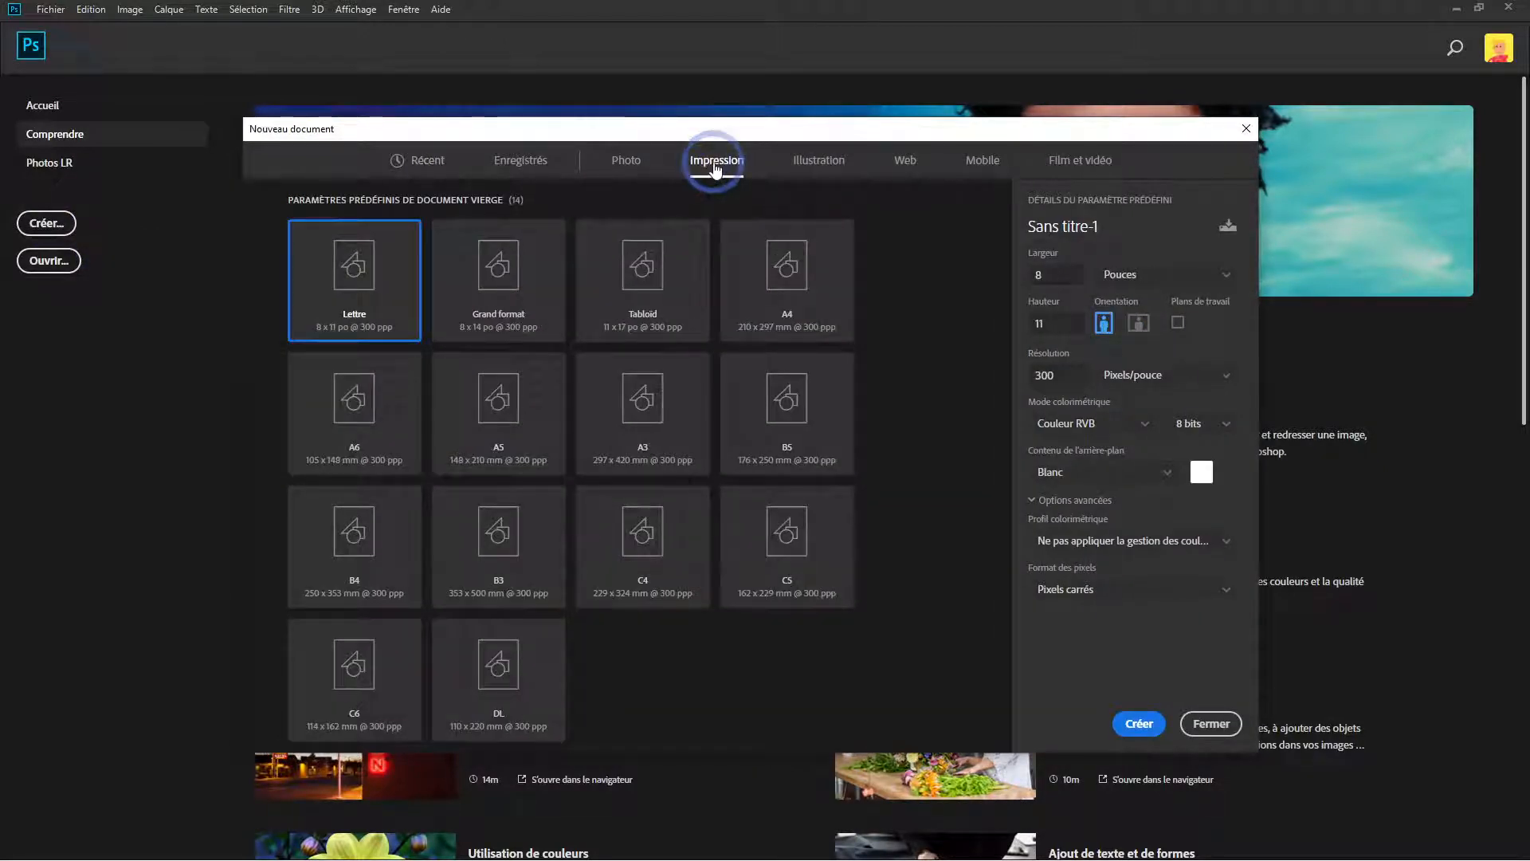
{"action": "left_click", "coordinate": [798, 310]}
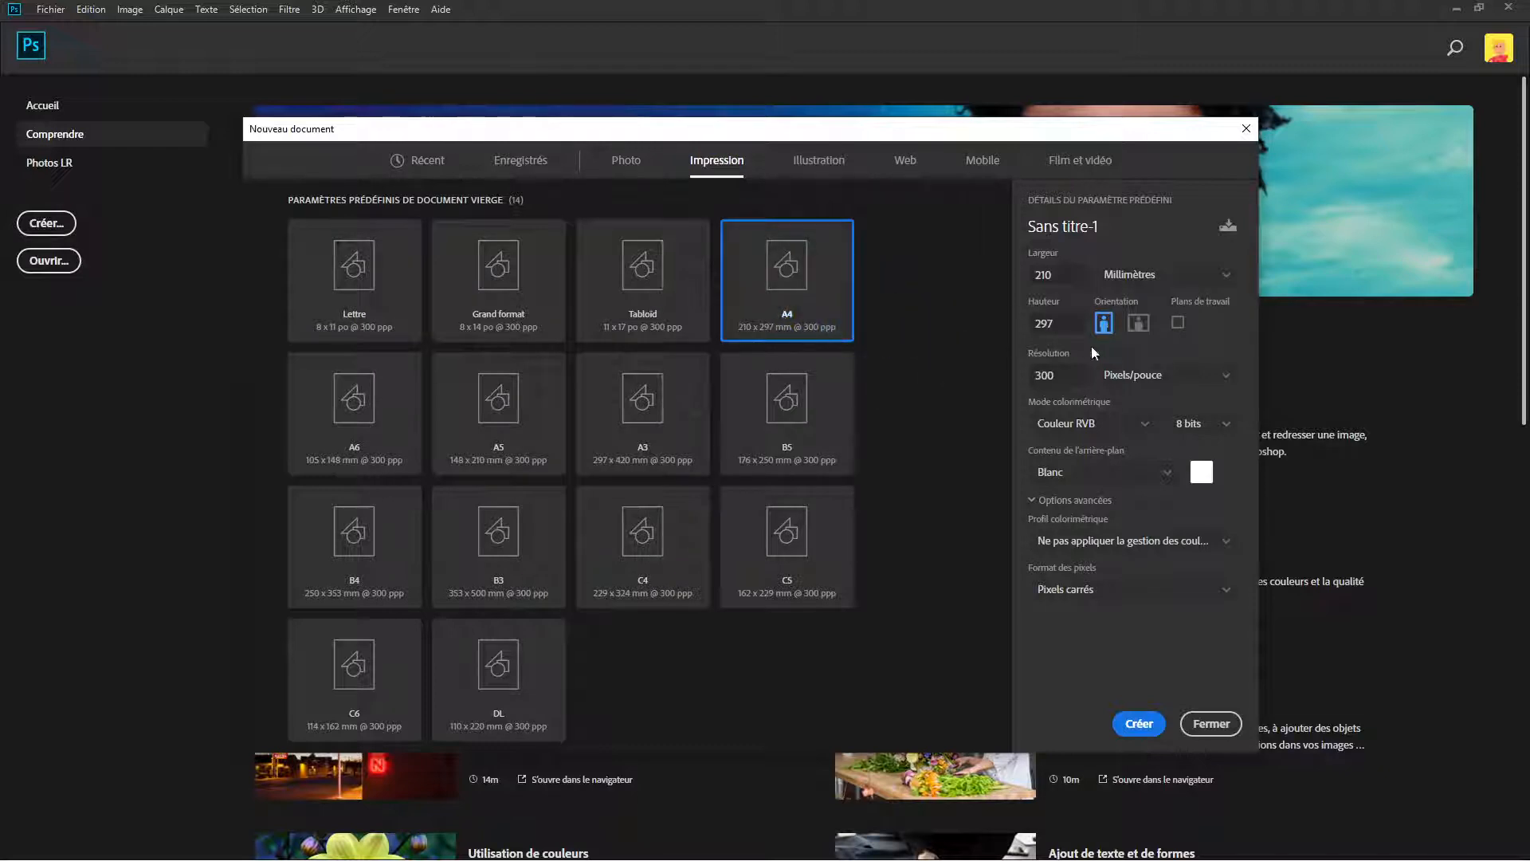
{"action": "left_click", "coordinate": [1138, 326]}
{"action": "left_click", "coordinate": [1139, 724]}
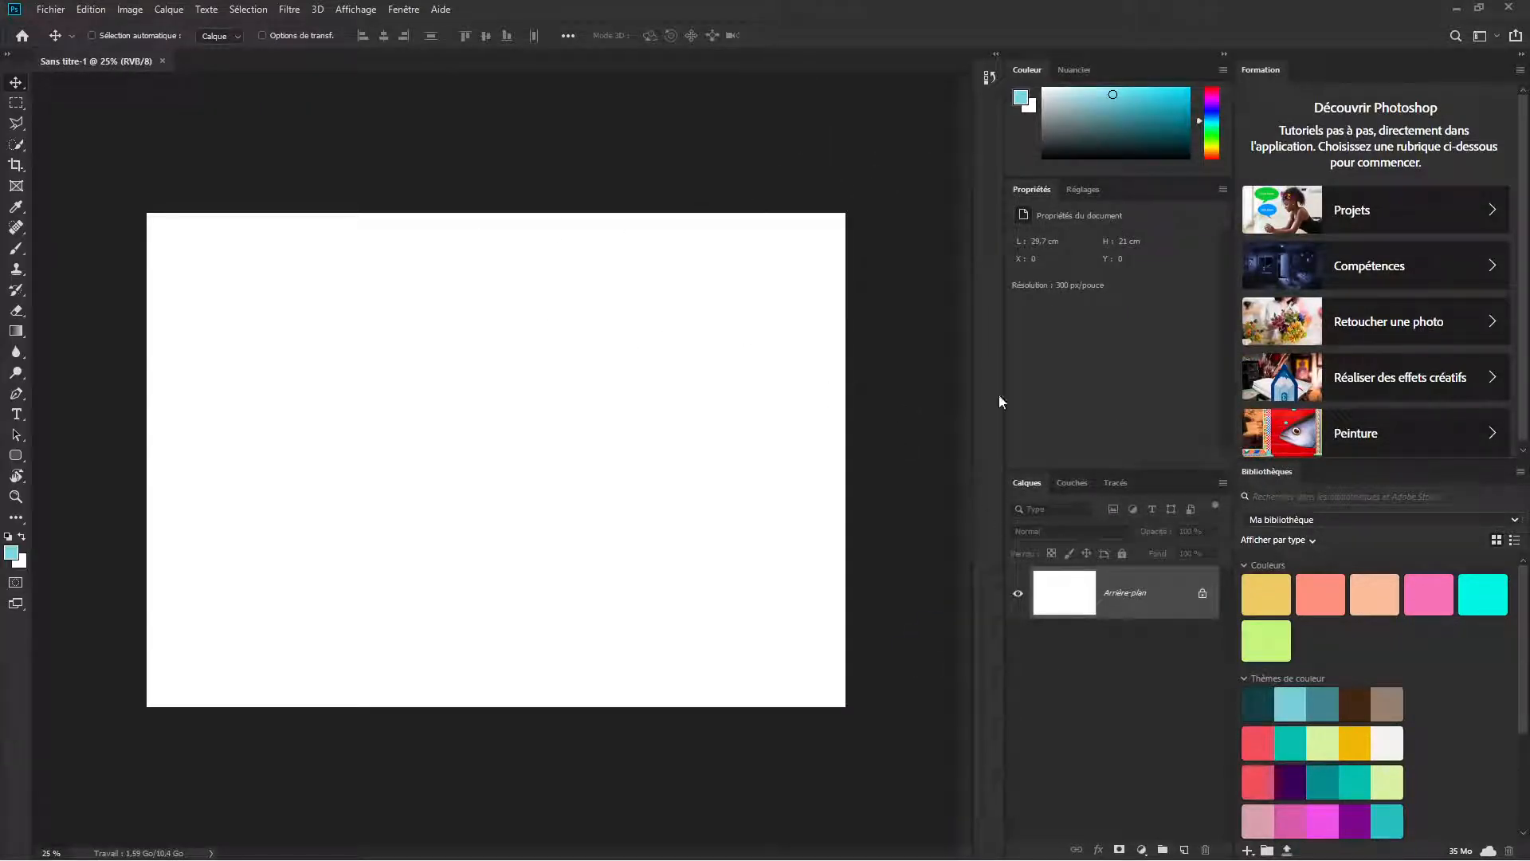
Rearrange the workspace by floating and lengthening the Layers panel, collapsing the docked panels and floating the toolbox.
{"action": "left_click_drag", "start_coordinate": [1027, 482], "coordinate": [778, 153]}
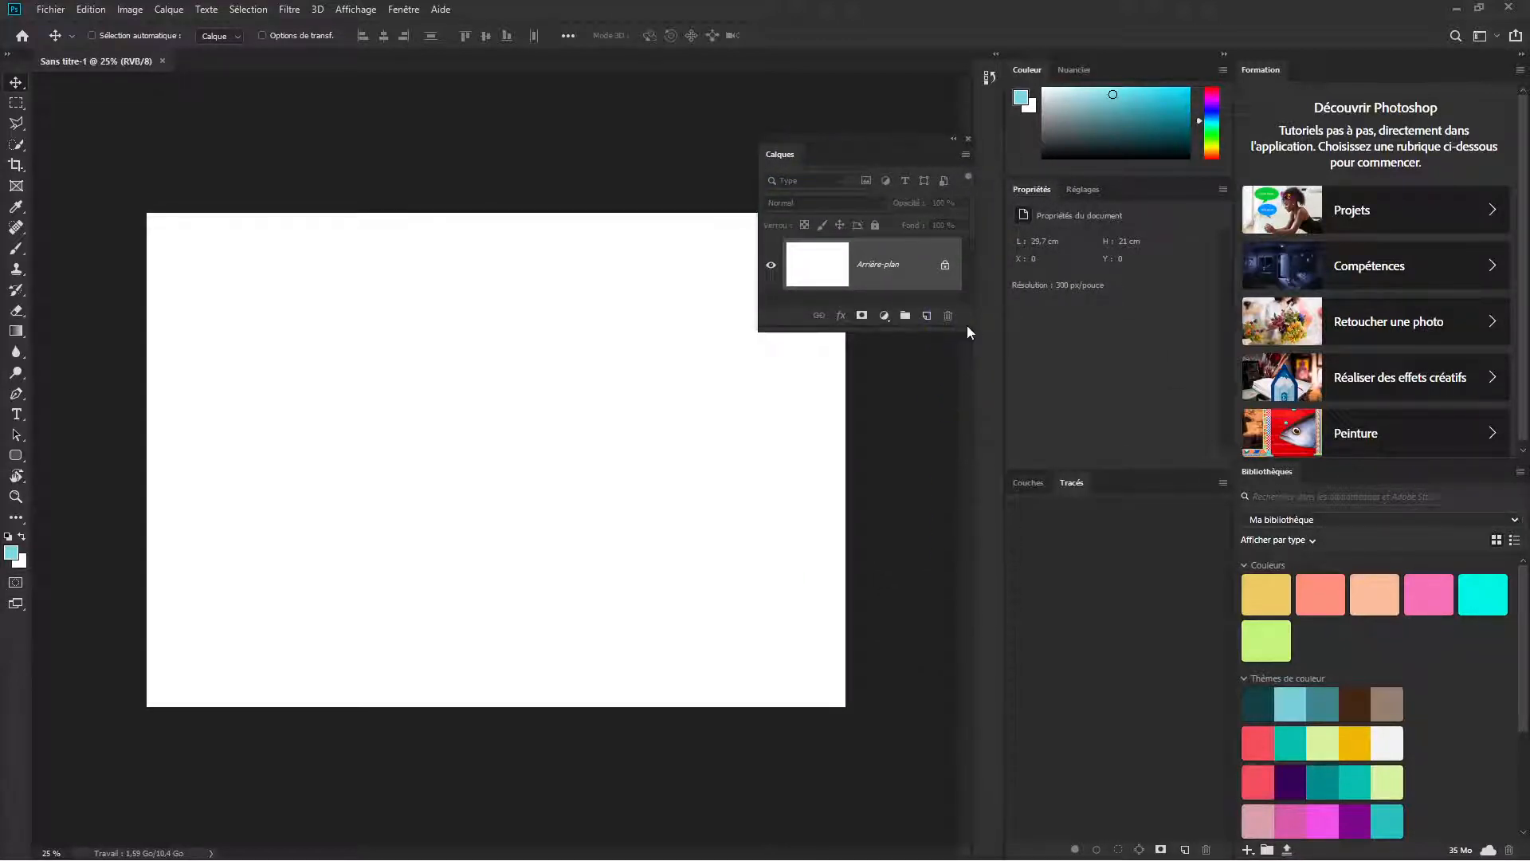
{"action": "left_click_drag", "start_coordinate": [967, 326], "coordinate": [966, 647]}
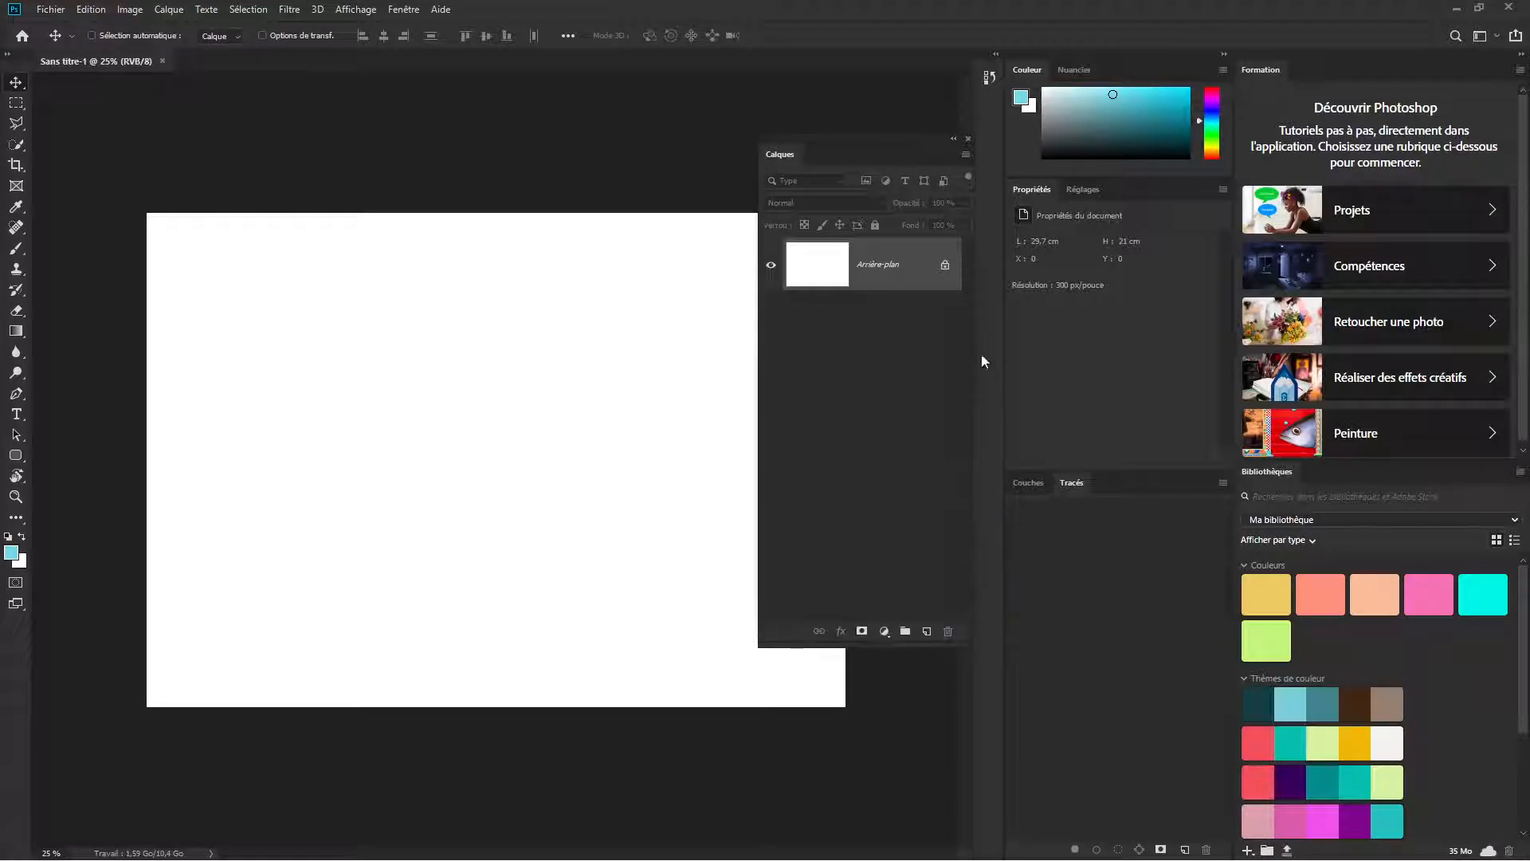
{"action": "left_click", "coordinate": [1224, 54]}
{"action": "left_click", "coordinate": [1522, 54]}
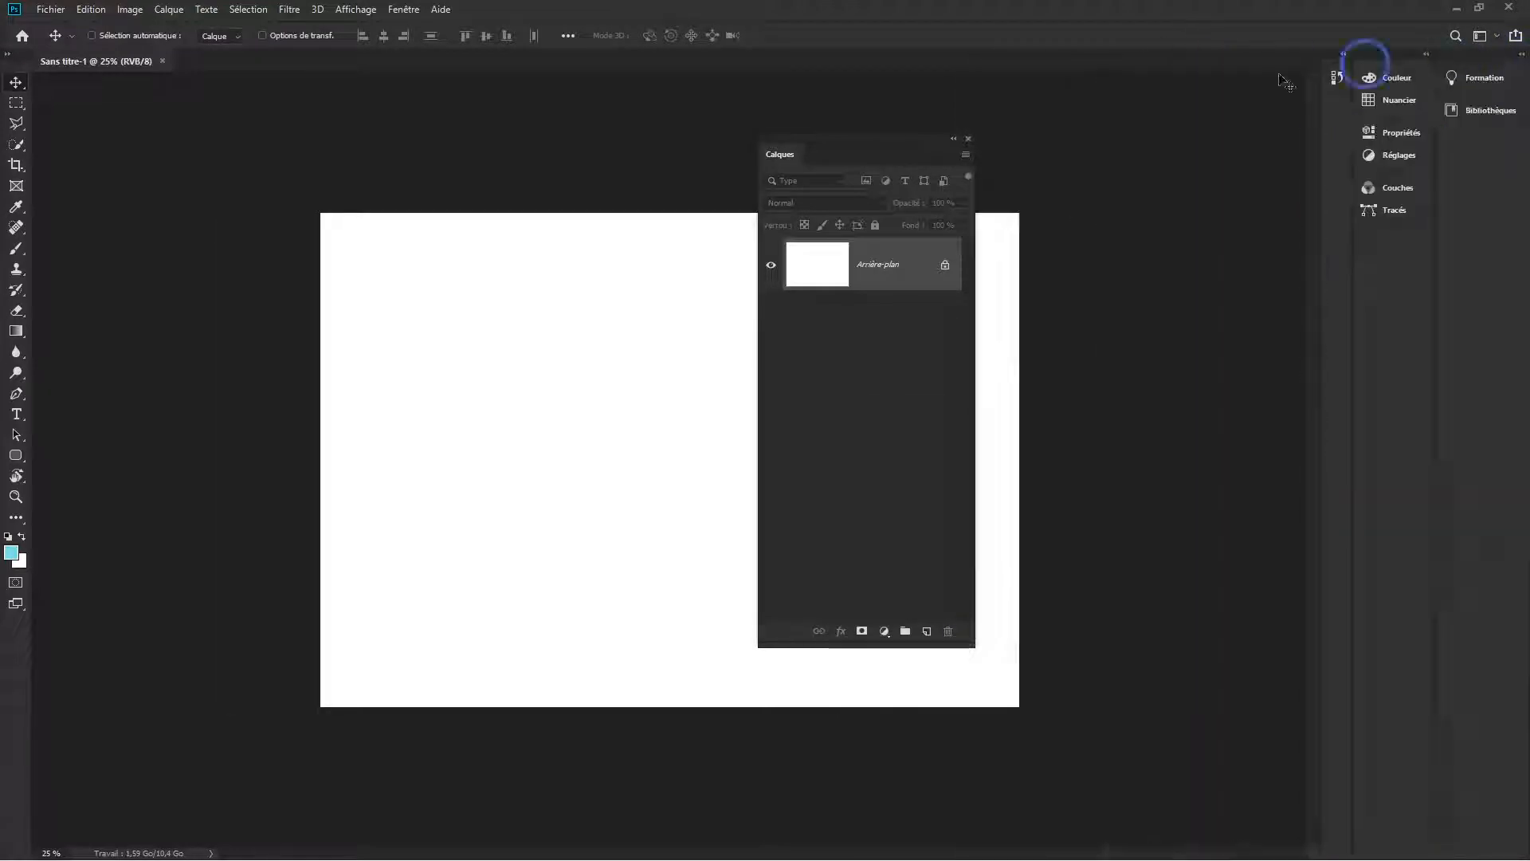
{"action": "left_click_drag", "start_coordinate": [854, 140], "coordinate": [1170, 108]}
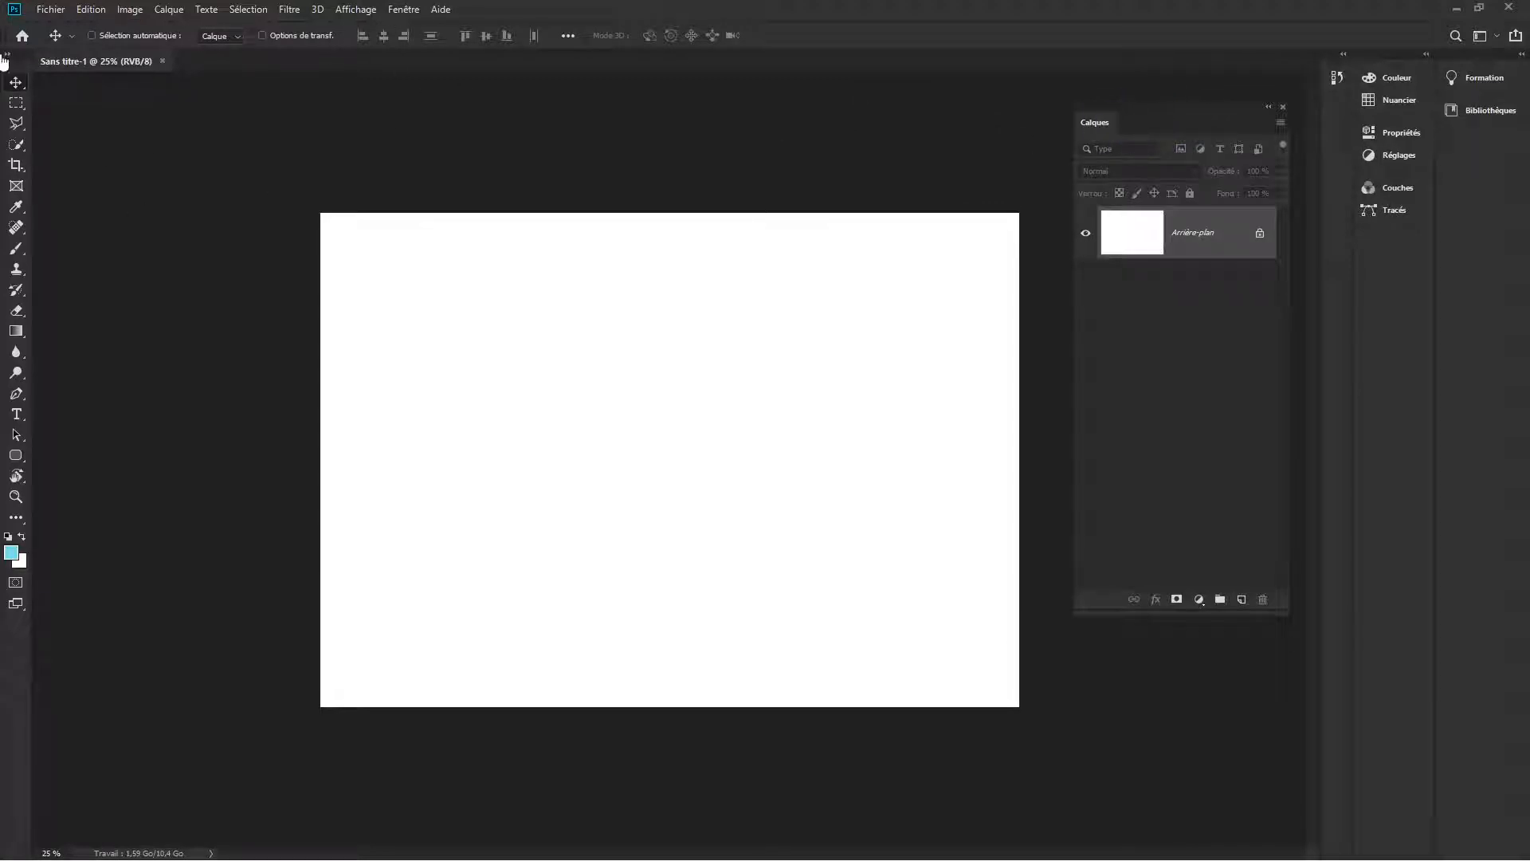
{"action": "left_click_drag", "start_coordinate": [9, 60], "coordinate": [85, 109]}
Load the saved custom workspace dfwgwrg.
{"action": "left_click", "coordinate": [403, 9]}
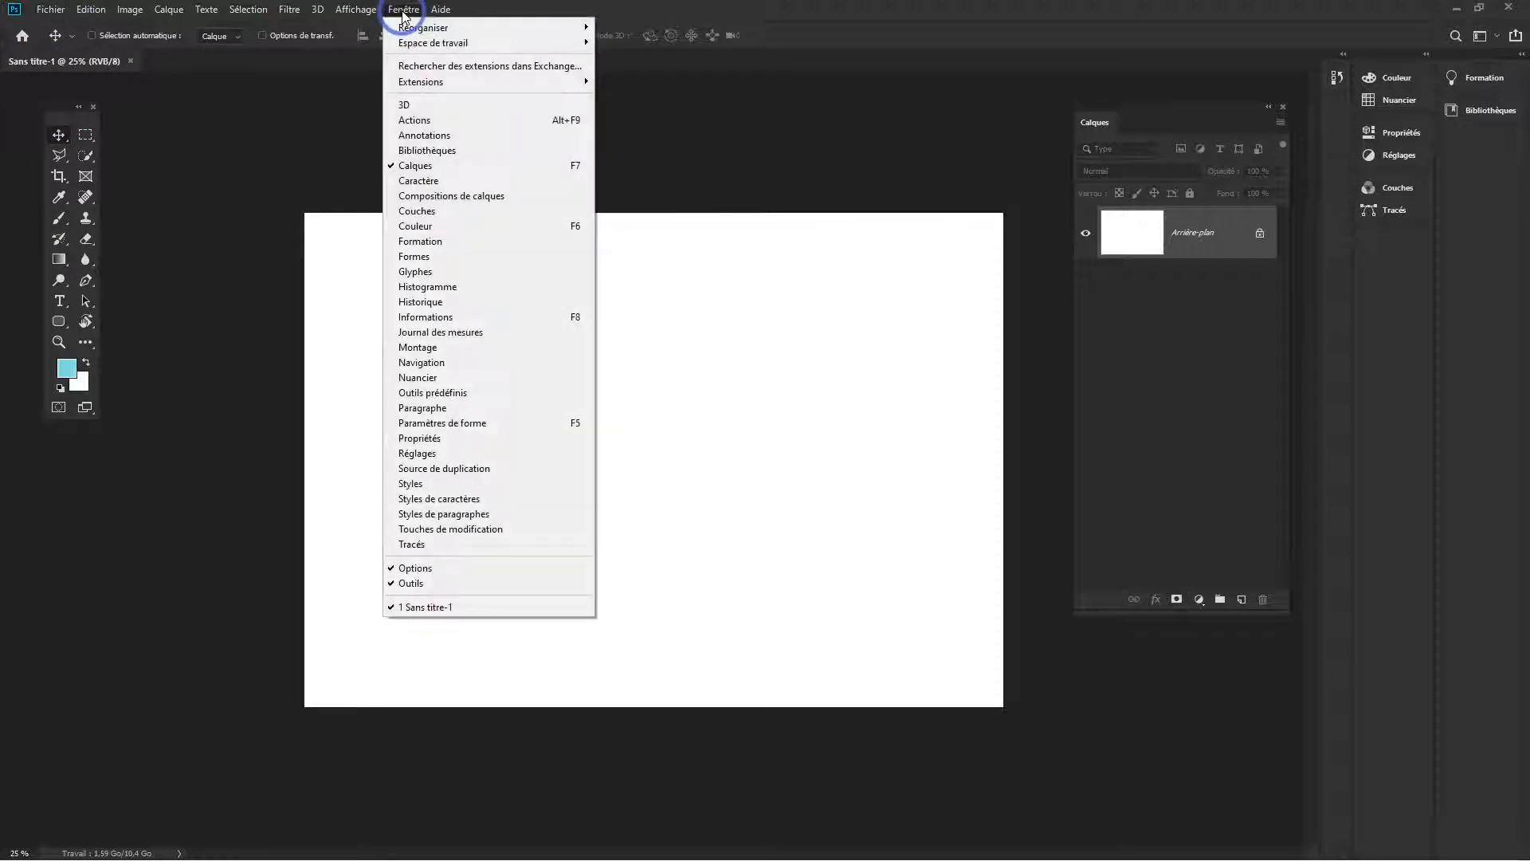
{"action": "mouse_move", "coordinate": [426, 47]}
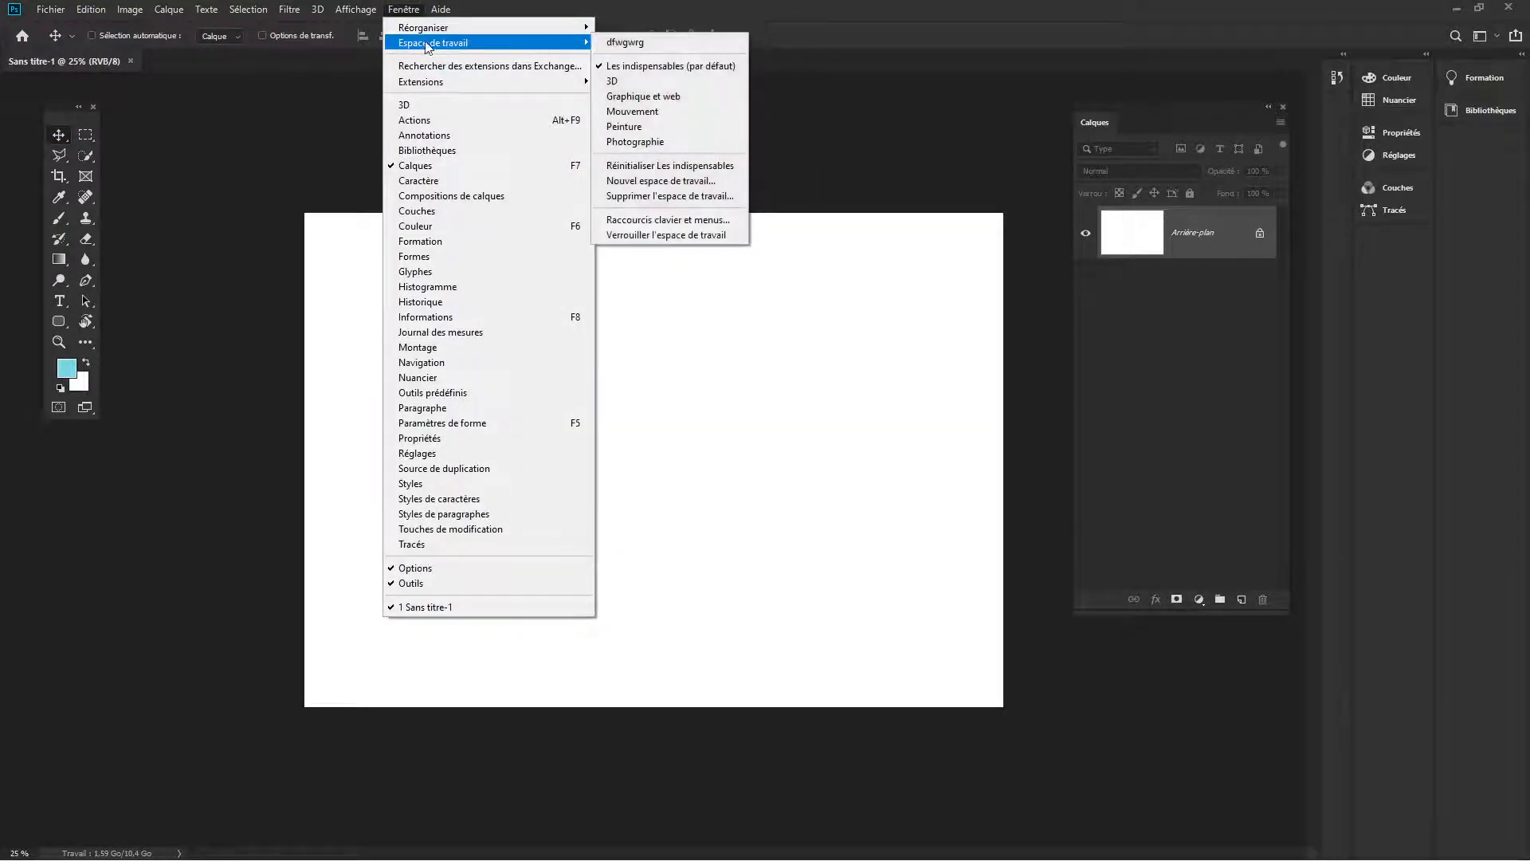
{"action": "left_click", "coordinate": [642, 44]}
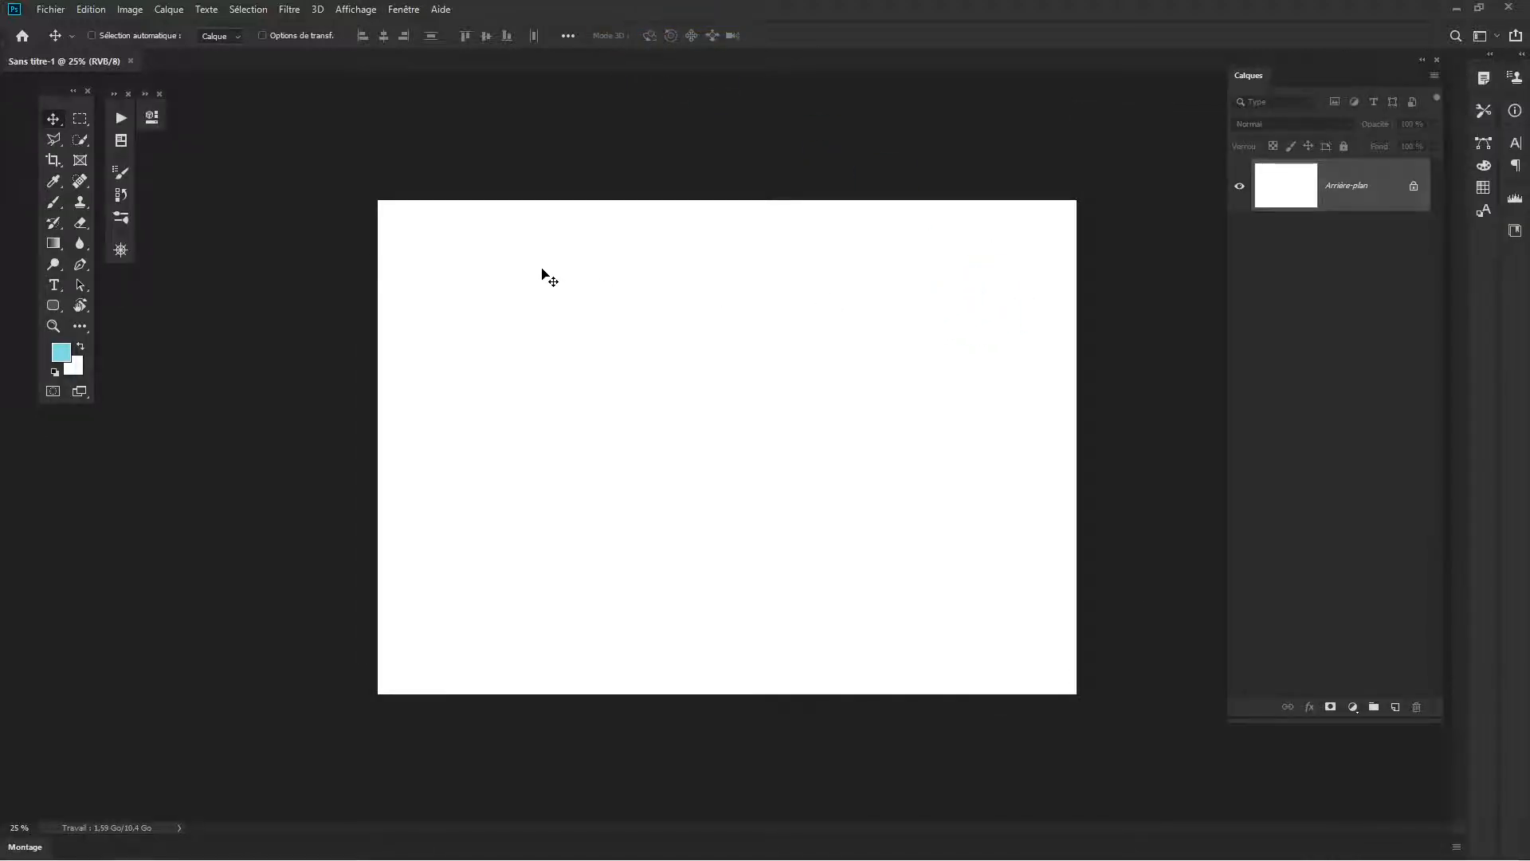
{"action": "key", "text": "alt+Tab"}
{"action": "left_click", "coordinate": [343, 530]}
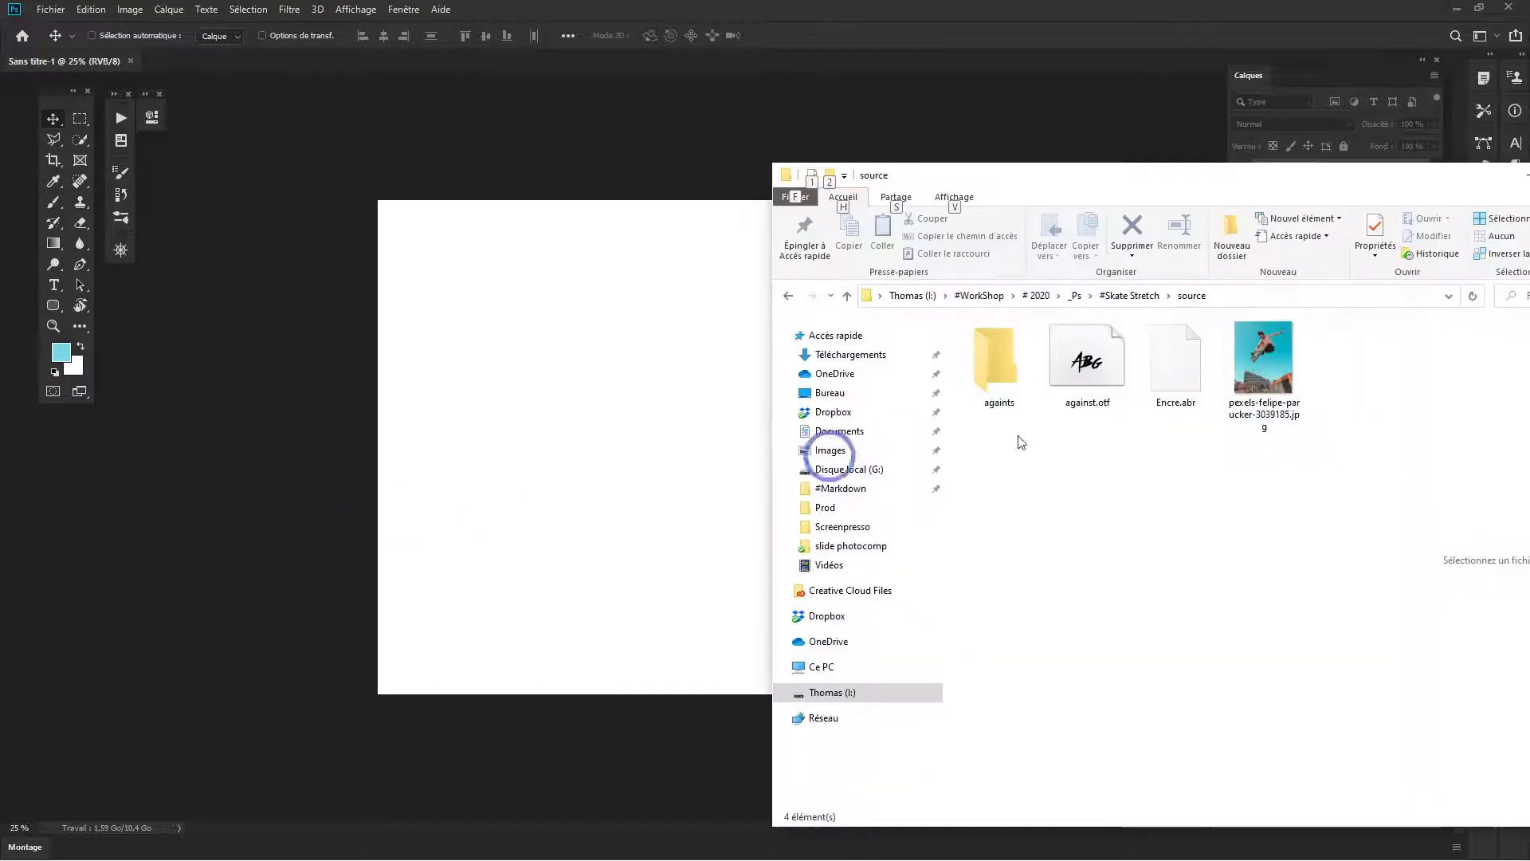
{"action": "left_click_drag", "start_coordinate": [1273, 373], "coordinate": [734, 428]}
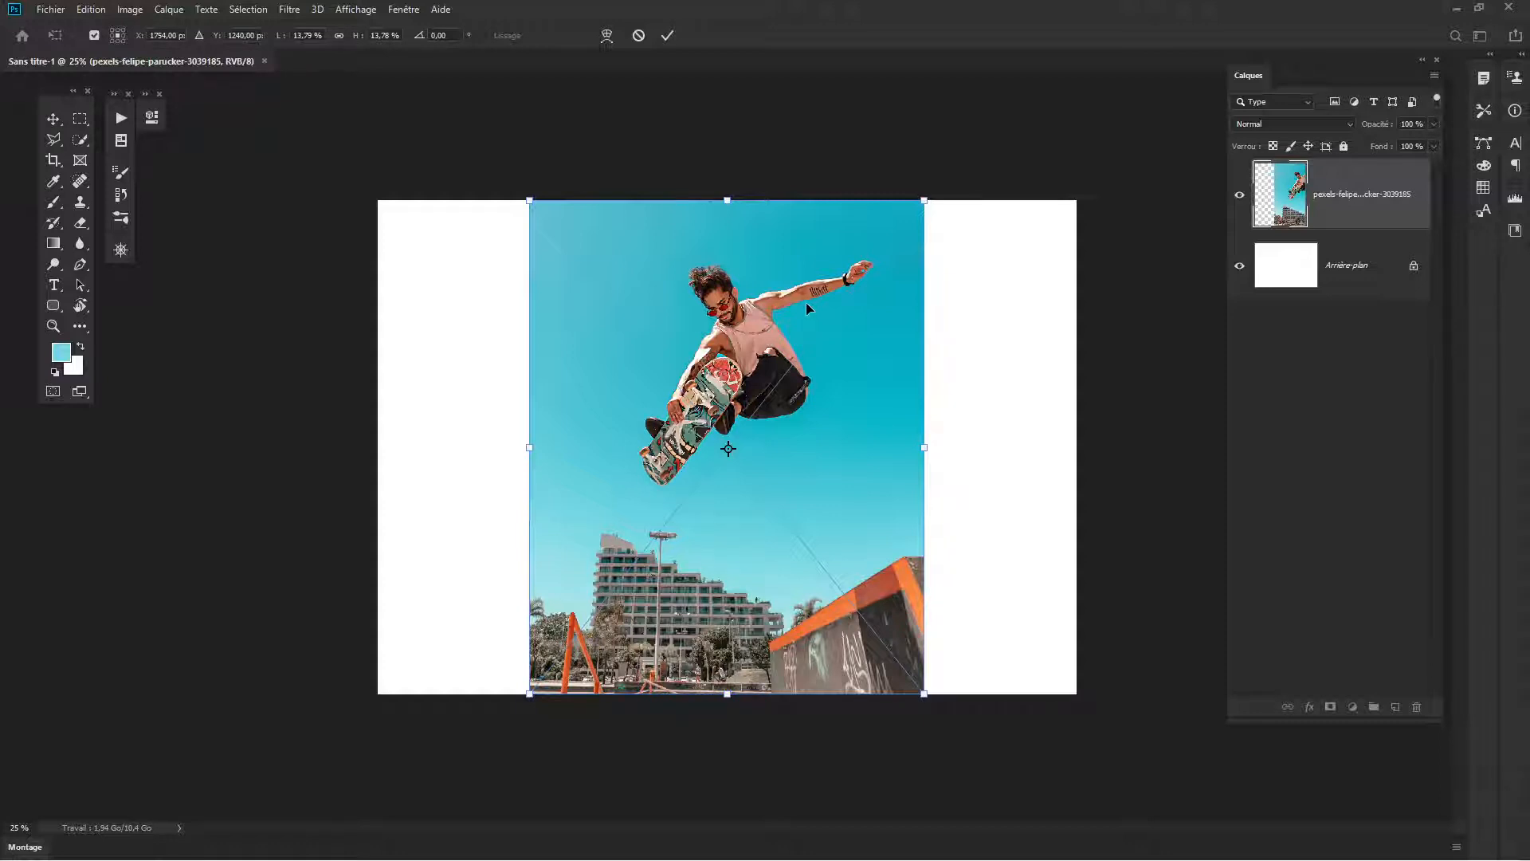
{"action": "key", "text": "Escape"}
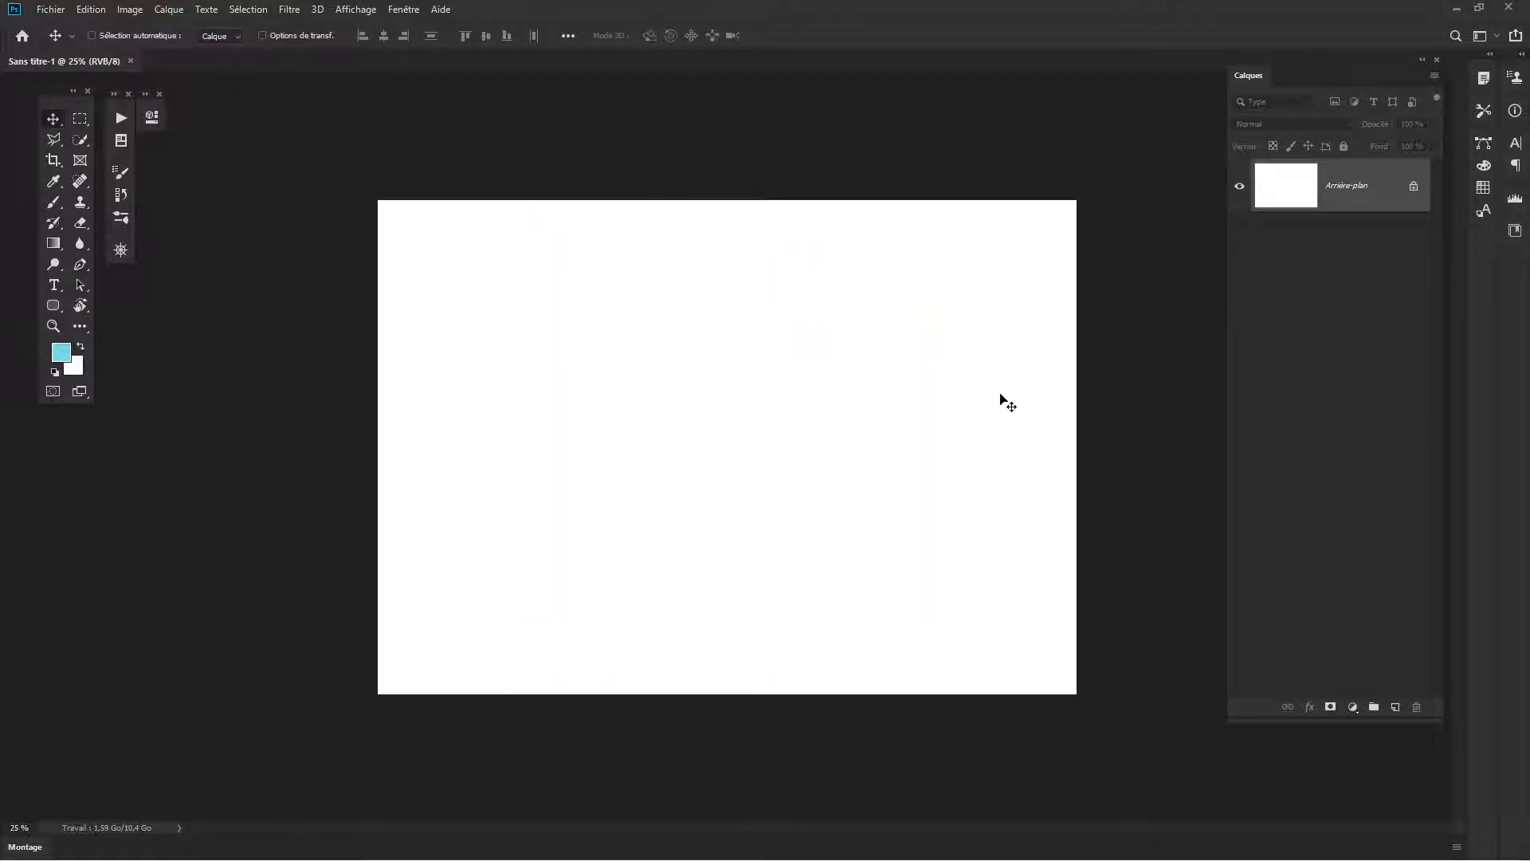
Bring the skater photo from the source folder into the A4 document by opening it separately, unlocking its background and copying that layer across.
{"action": "key", "text": "alt+Tab"}
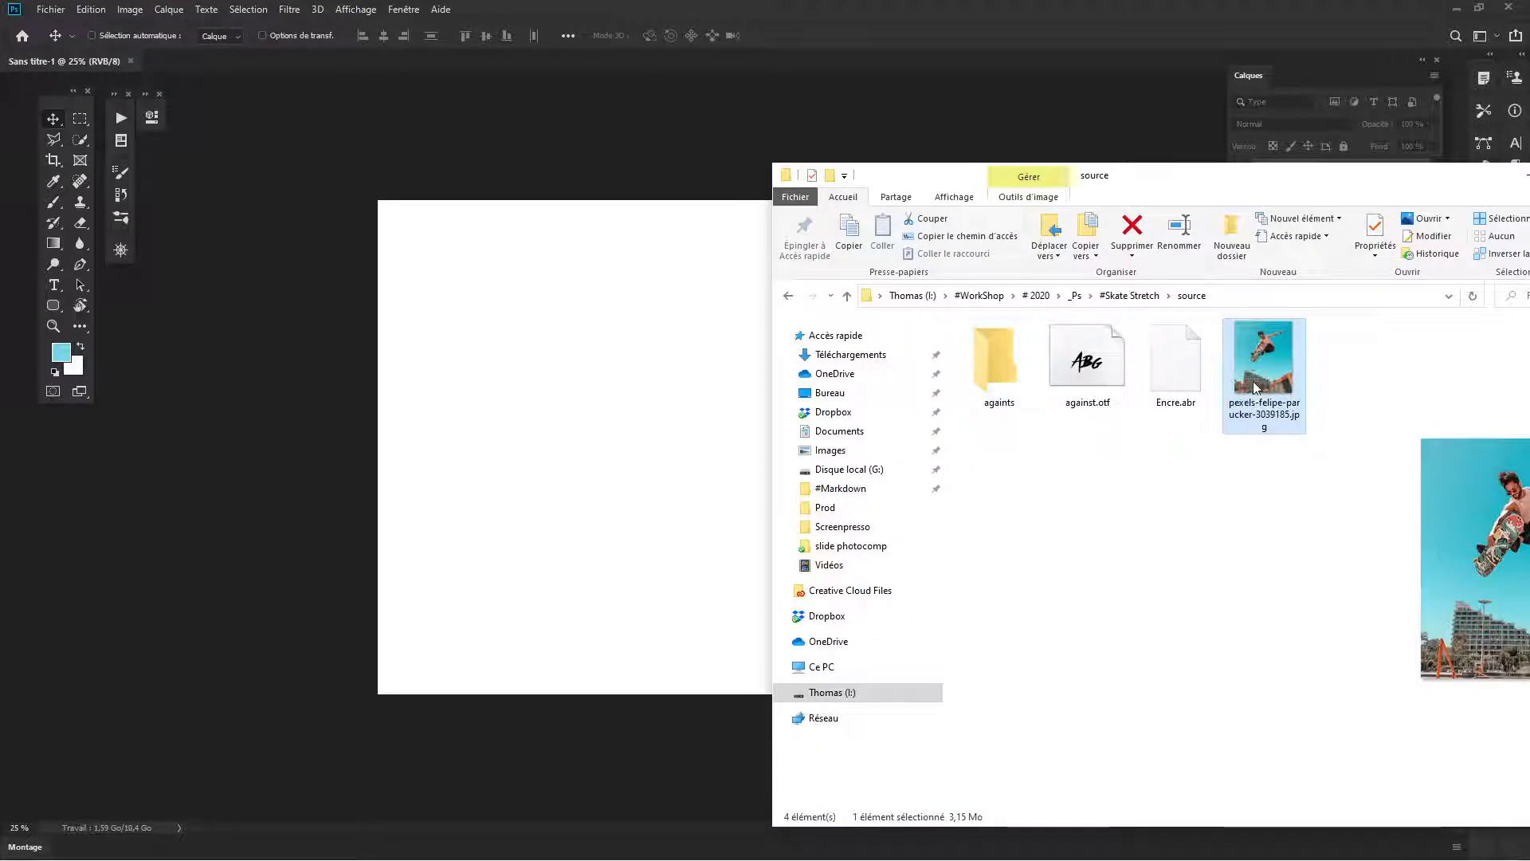
{"action": "left_click_drag", "start_coordinate": [1252, 381], "coordinate": [880, 9]}
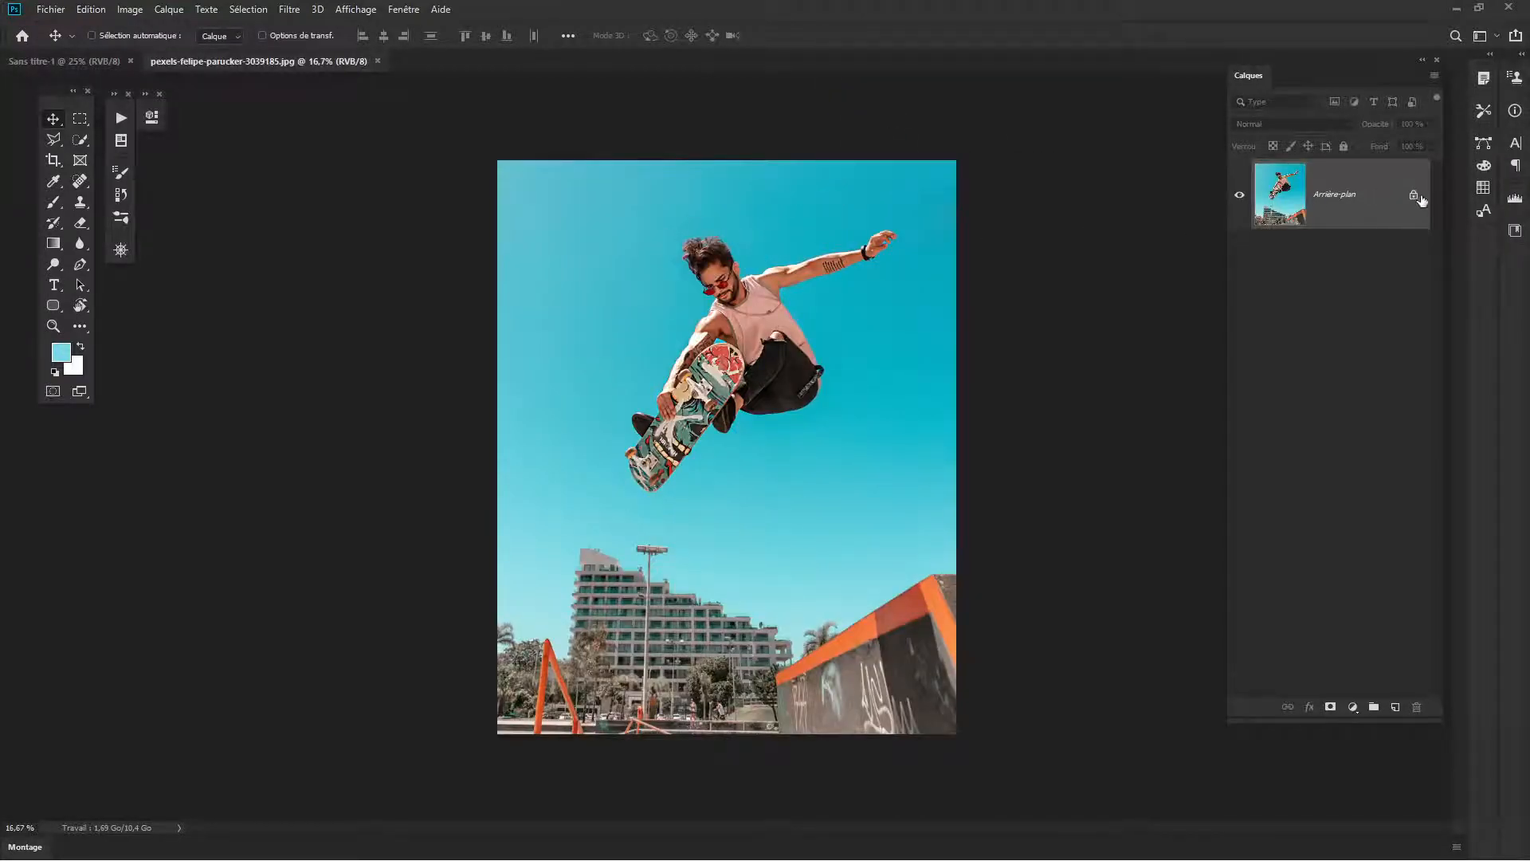
{"action": "left_click", "coordinate": [1414, 197]}
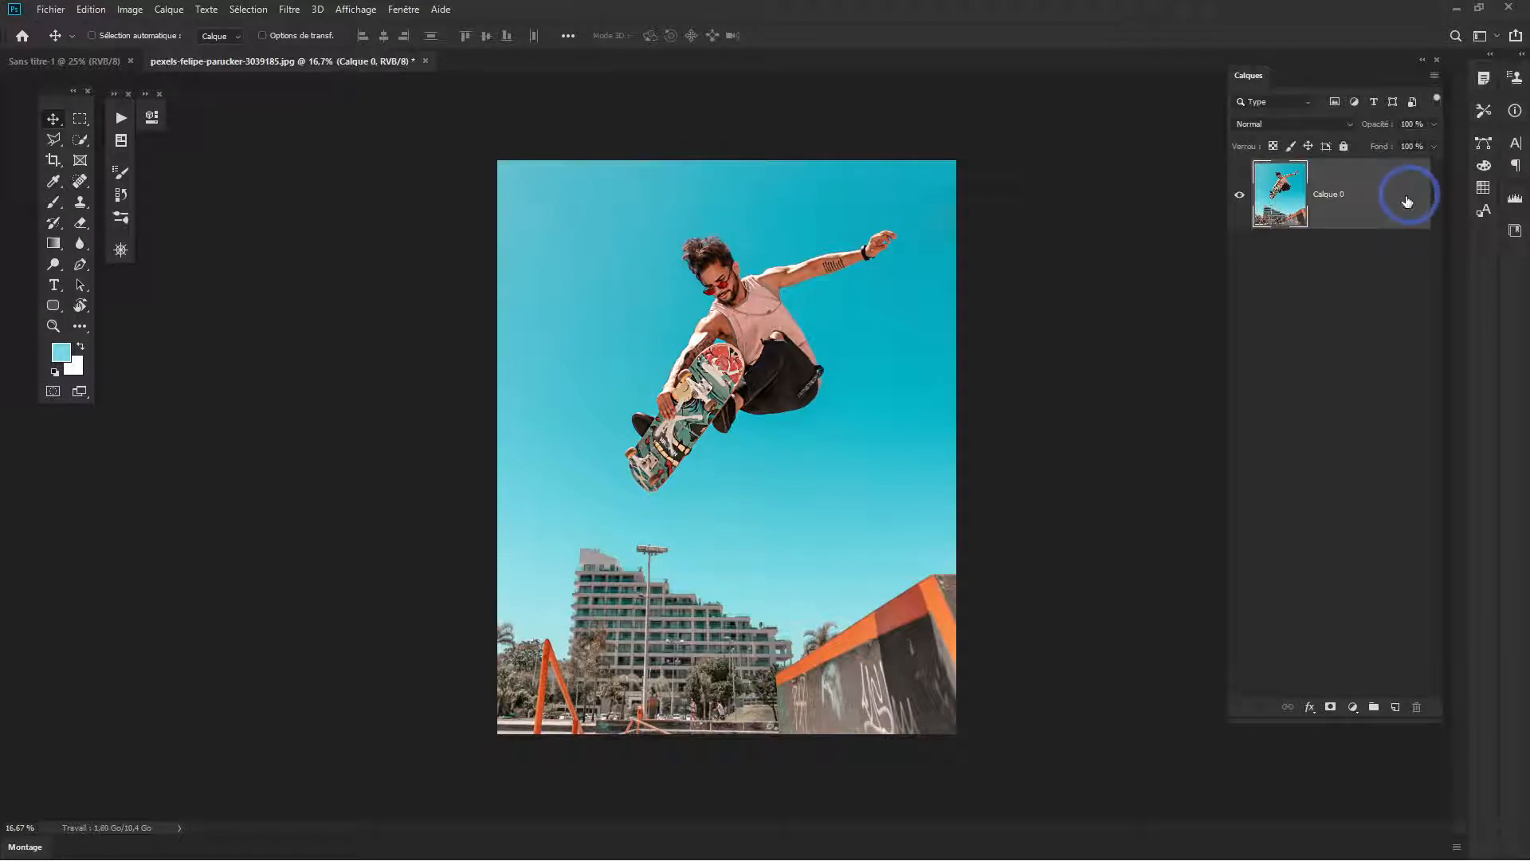
{"action": "left_click_drag", "start_coordinate": [1283, 198], "coordinate": [886, 474]}
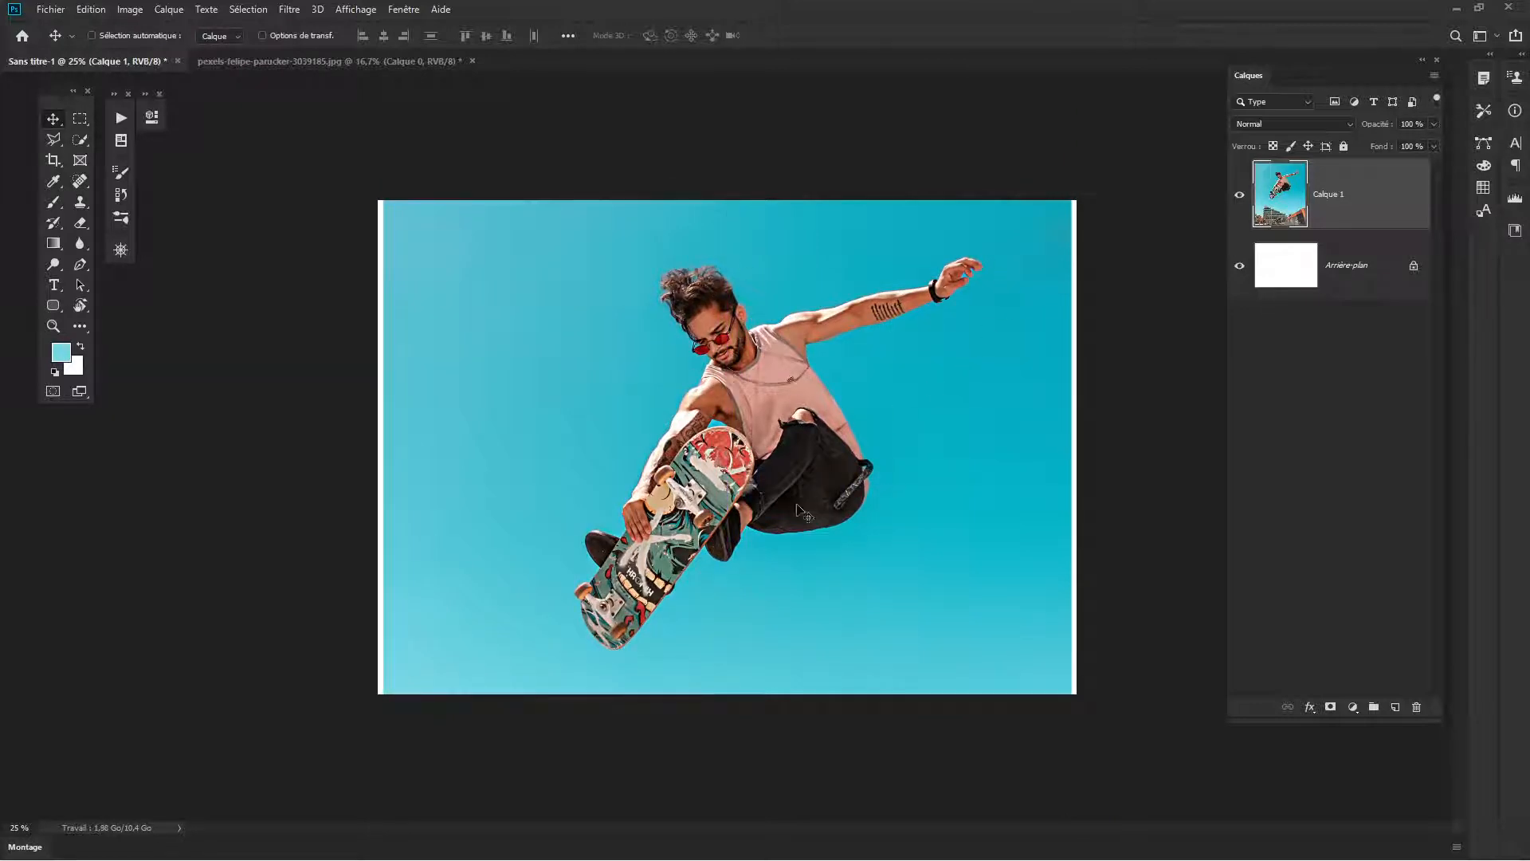
Select the skater on the photo layer automatically with the Quick Selection tool's Select Subject command.
{"action": "left_click", "coordinate": [81, 141]}
{"action": "right_click", "coordinate": [80, 141]}
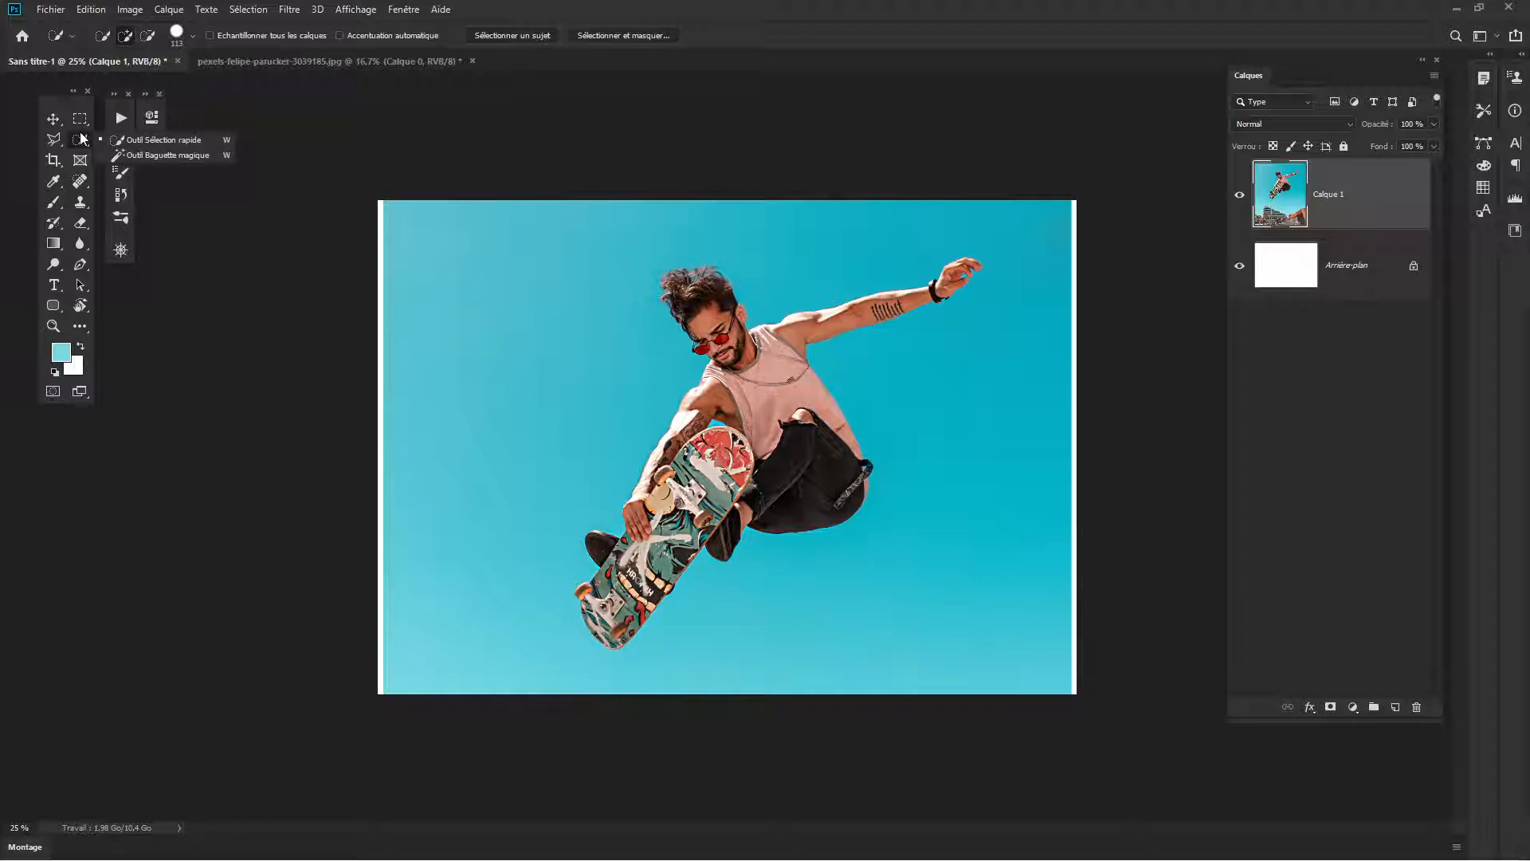
{"action": "left_click", "coordinate": [516, 35]}
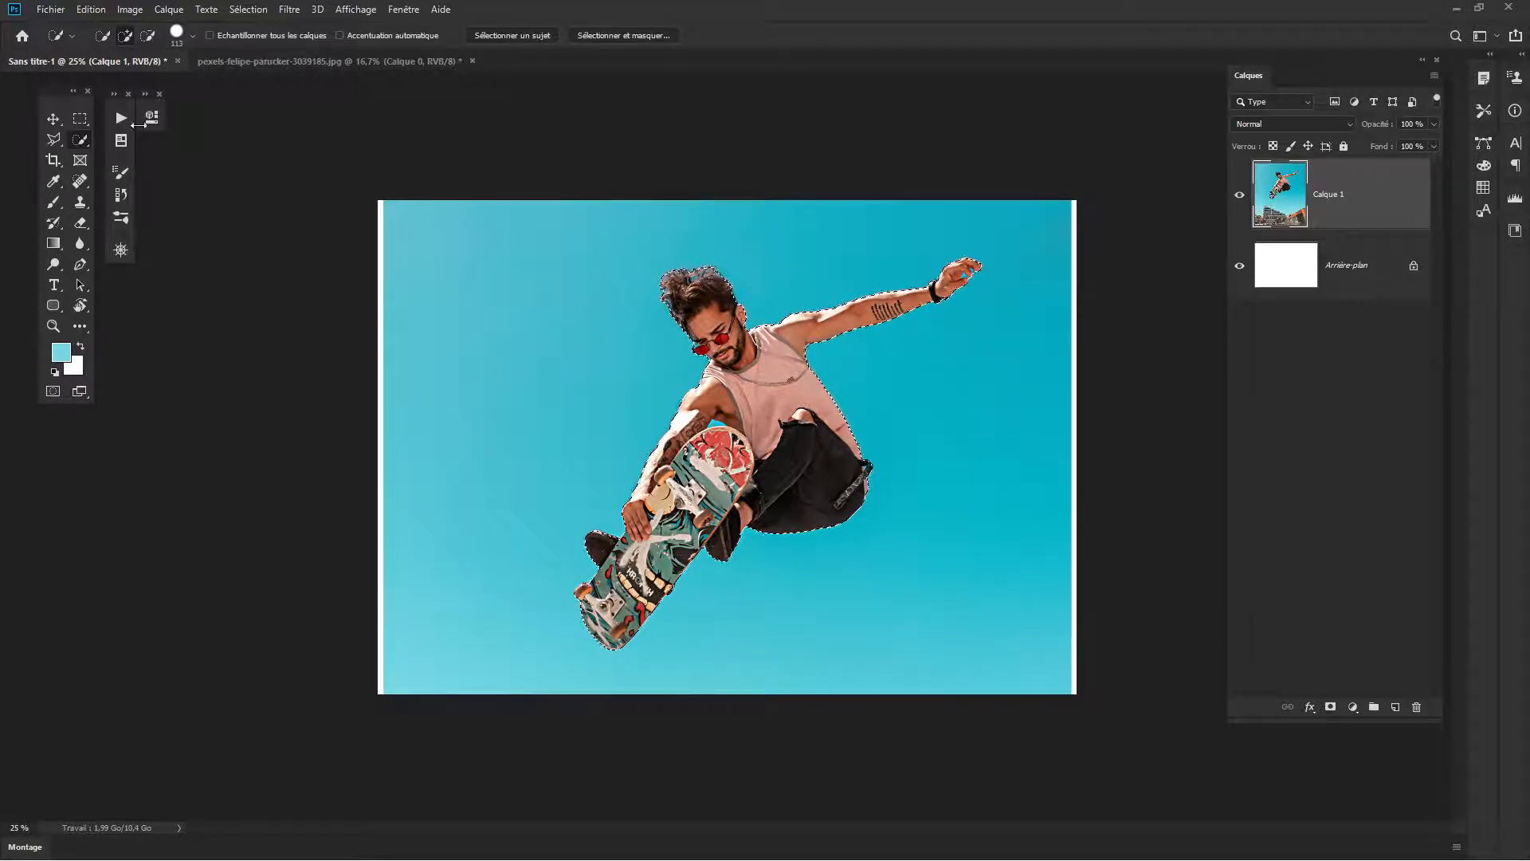
{"action": "left_click", "coordinate": [504, 38]}
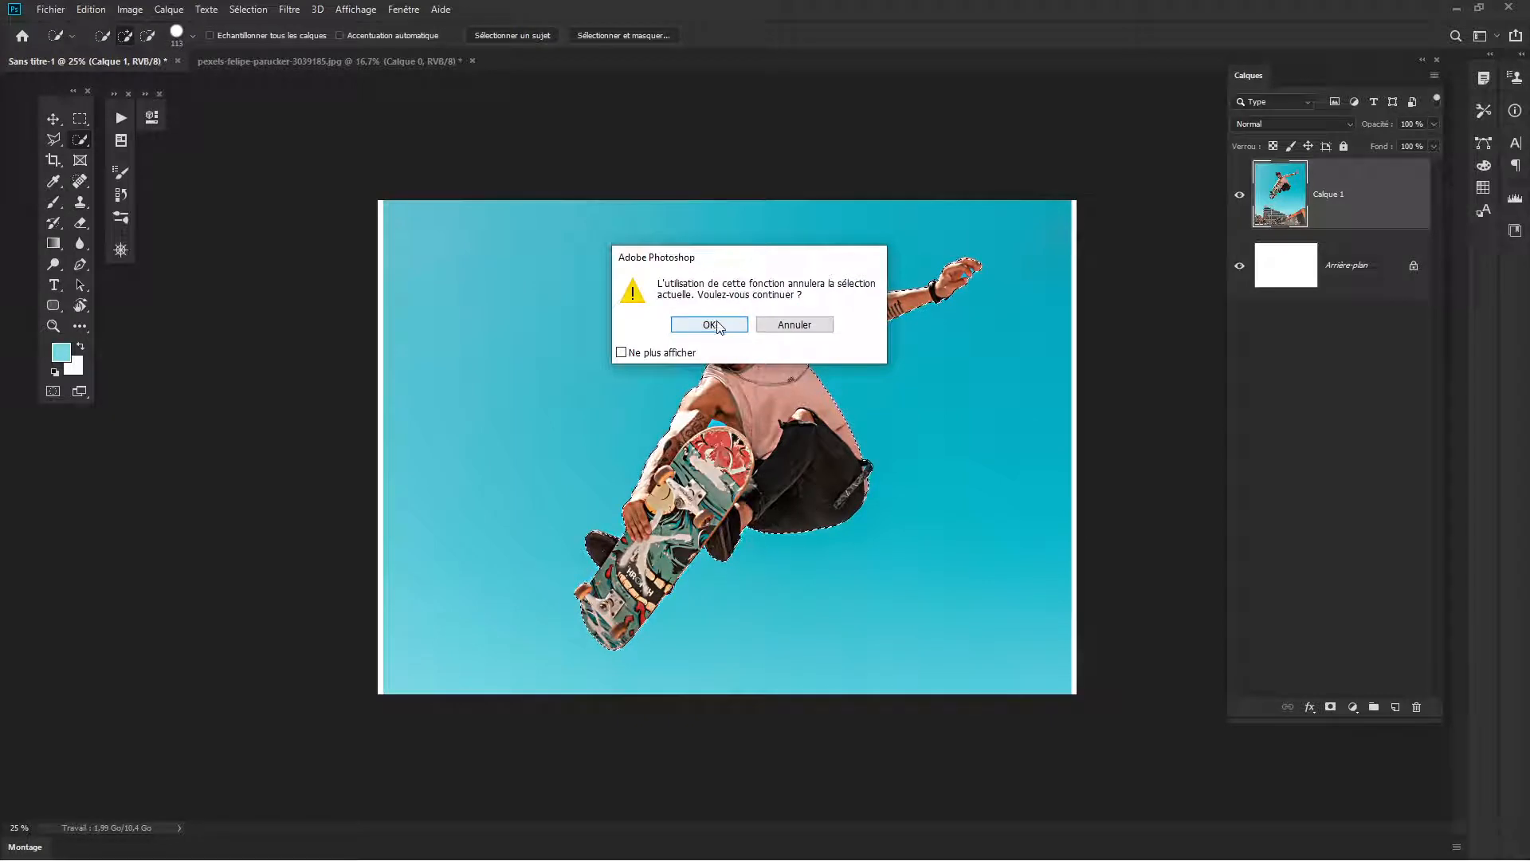
{"action": "left_click", "coordinate": [708, 323]}
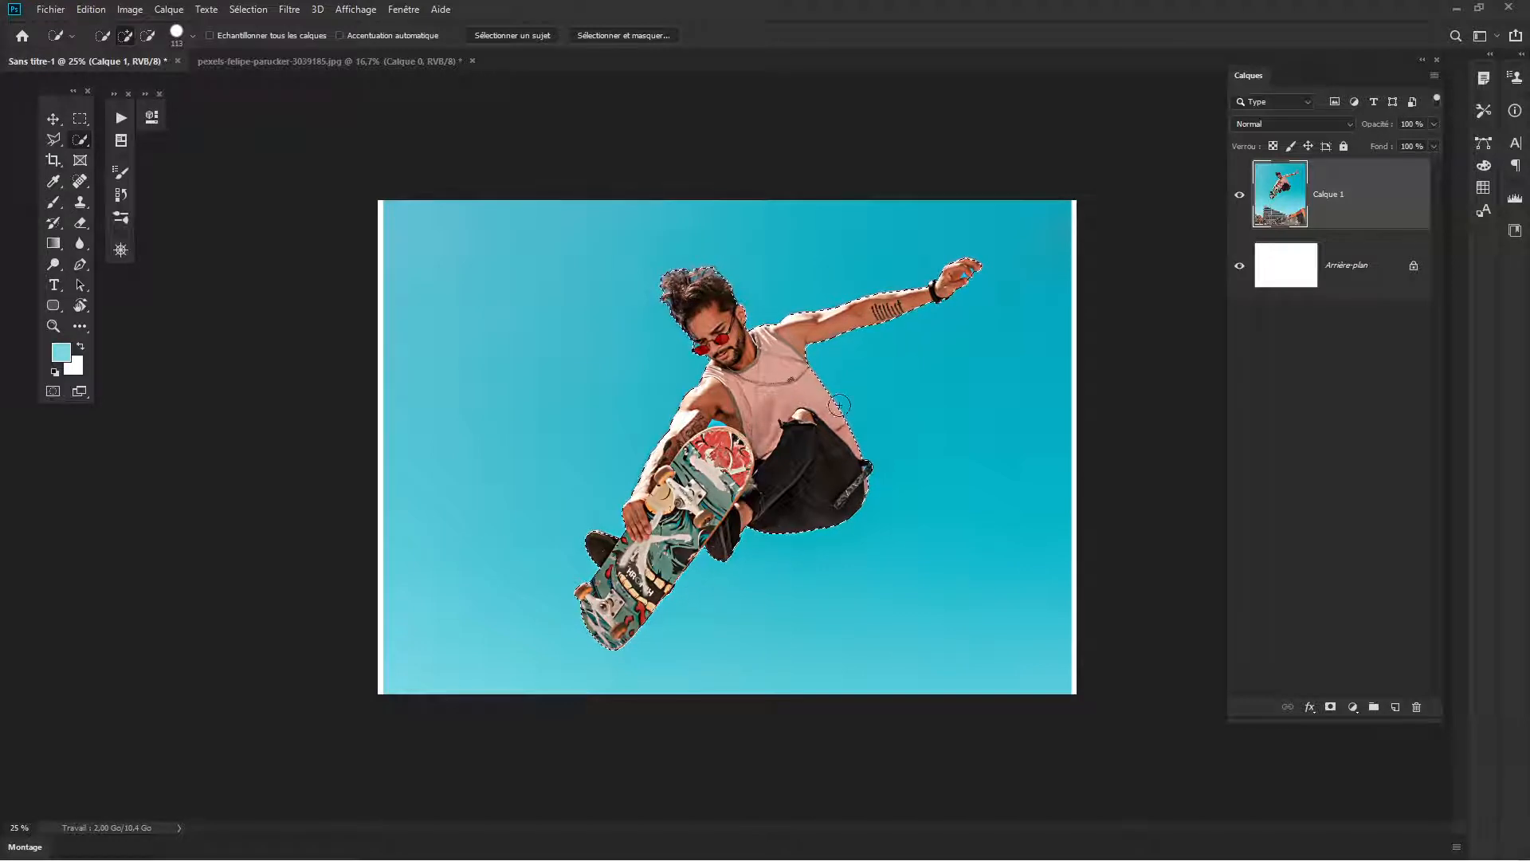
Open the skater selection in Select and Mask and check the available preview modes.
{"action": "scroll", "coordinate": [703, 301], "scroll_direction": "up", "scroll_amount": 5}
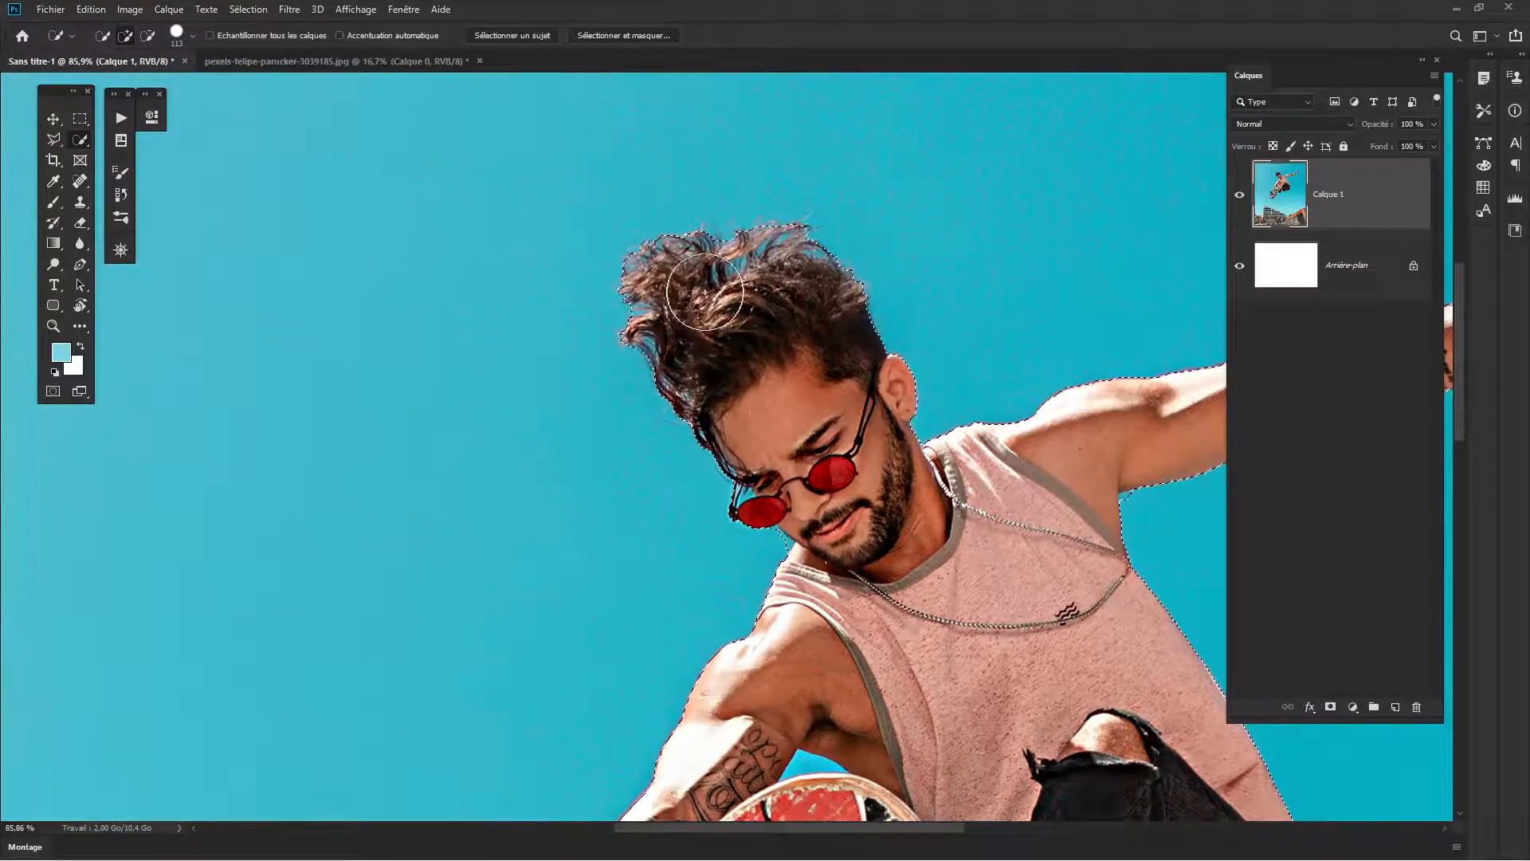
{"action": "left_click", "coordinate": [619, 37]}
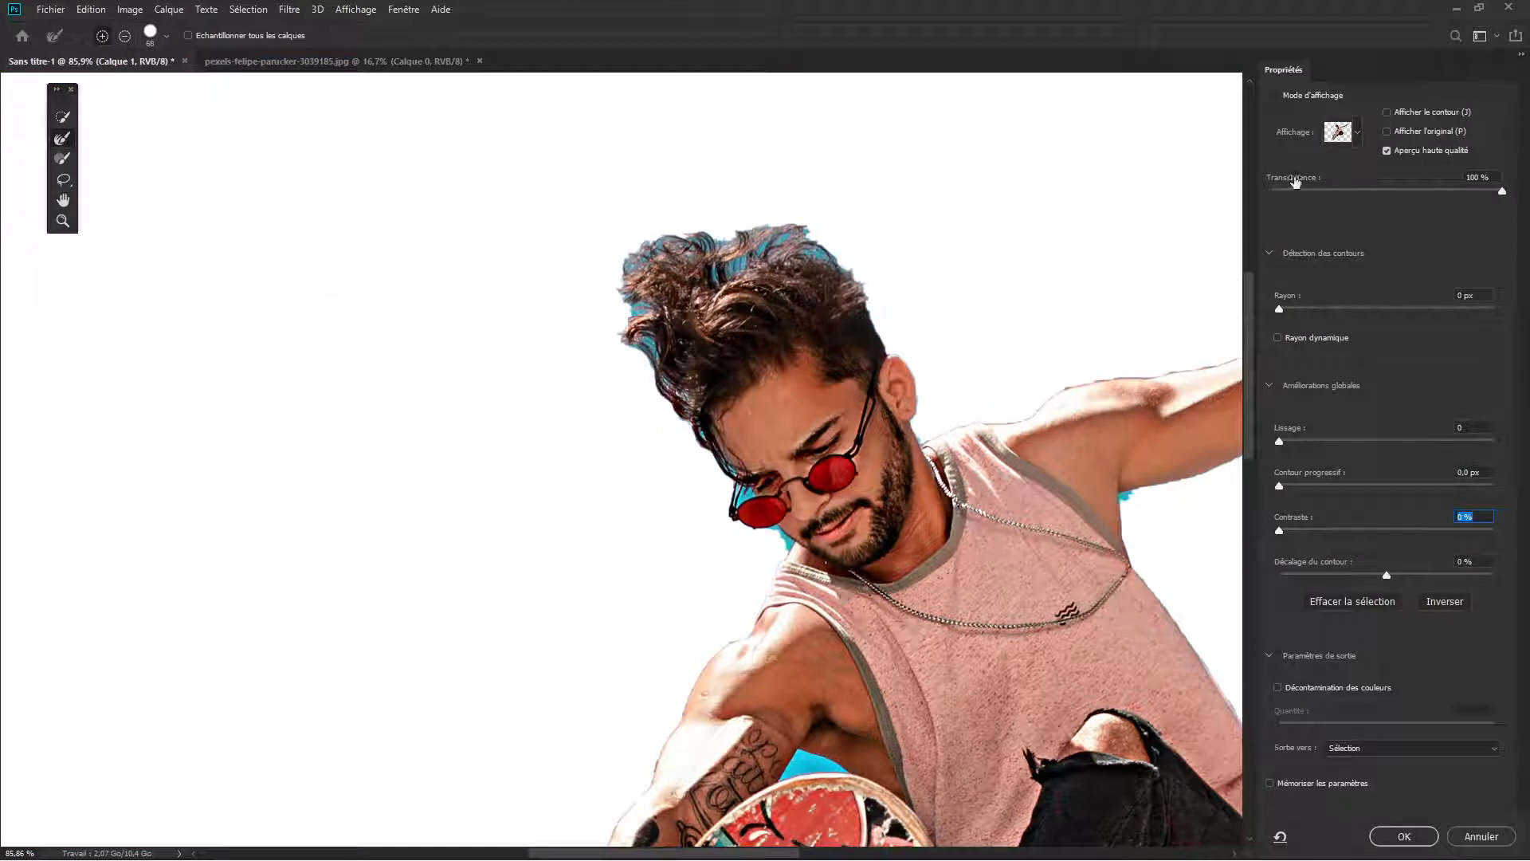
{"action": "left_click", "coordinate": [1345, 133]}
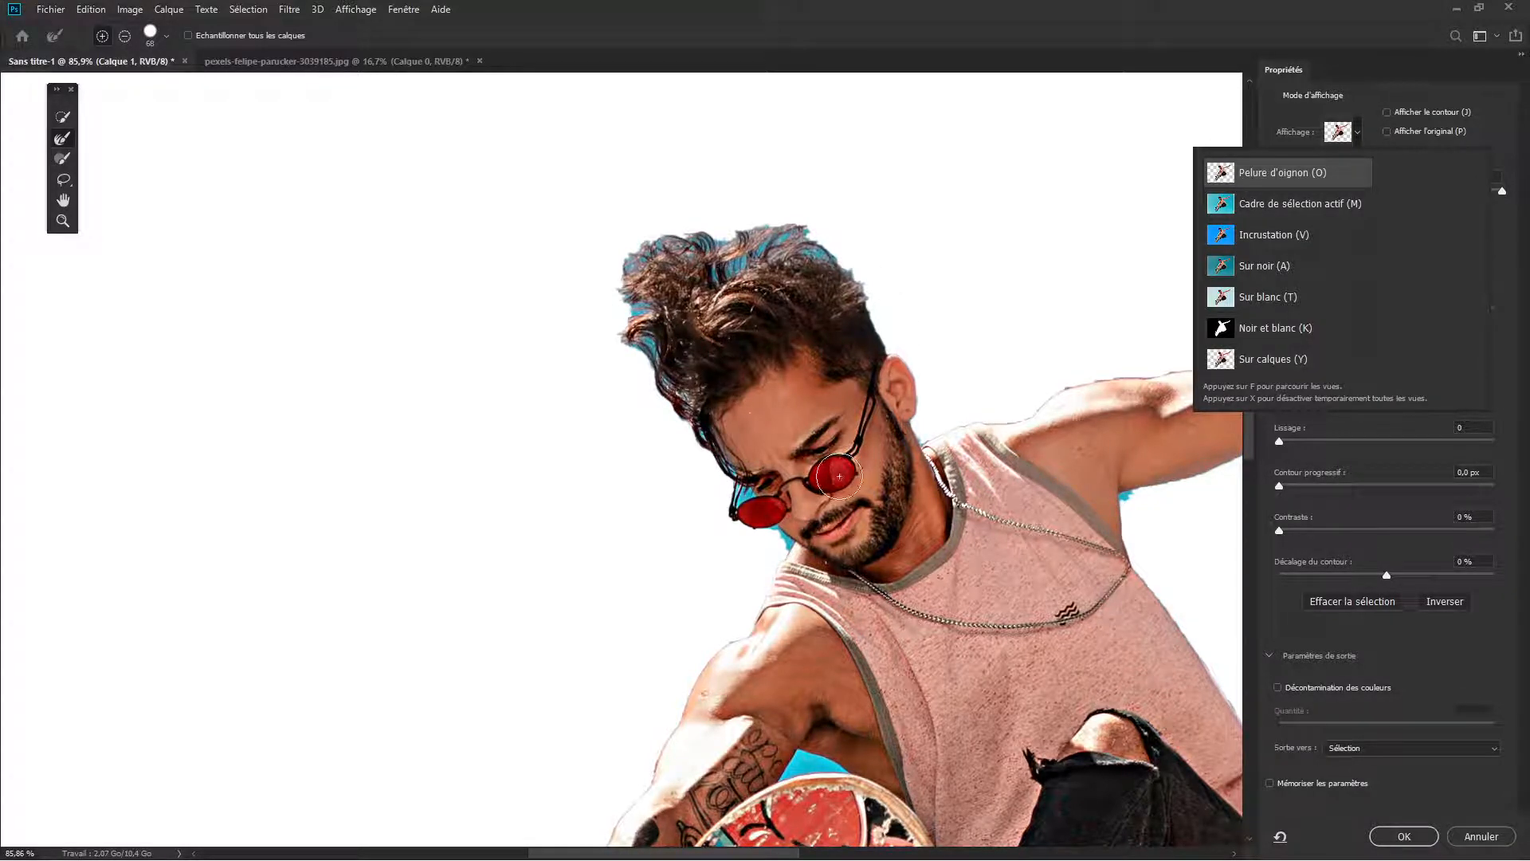
Choose the Refine Edge brush and enlarge it to about 210 px.
{"action": "left_click", "coordinate": [64, 142]}
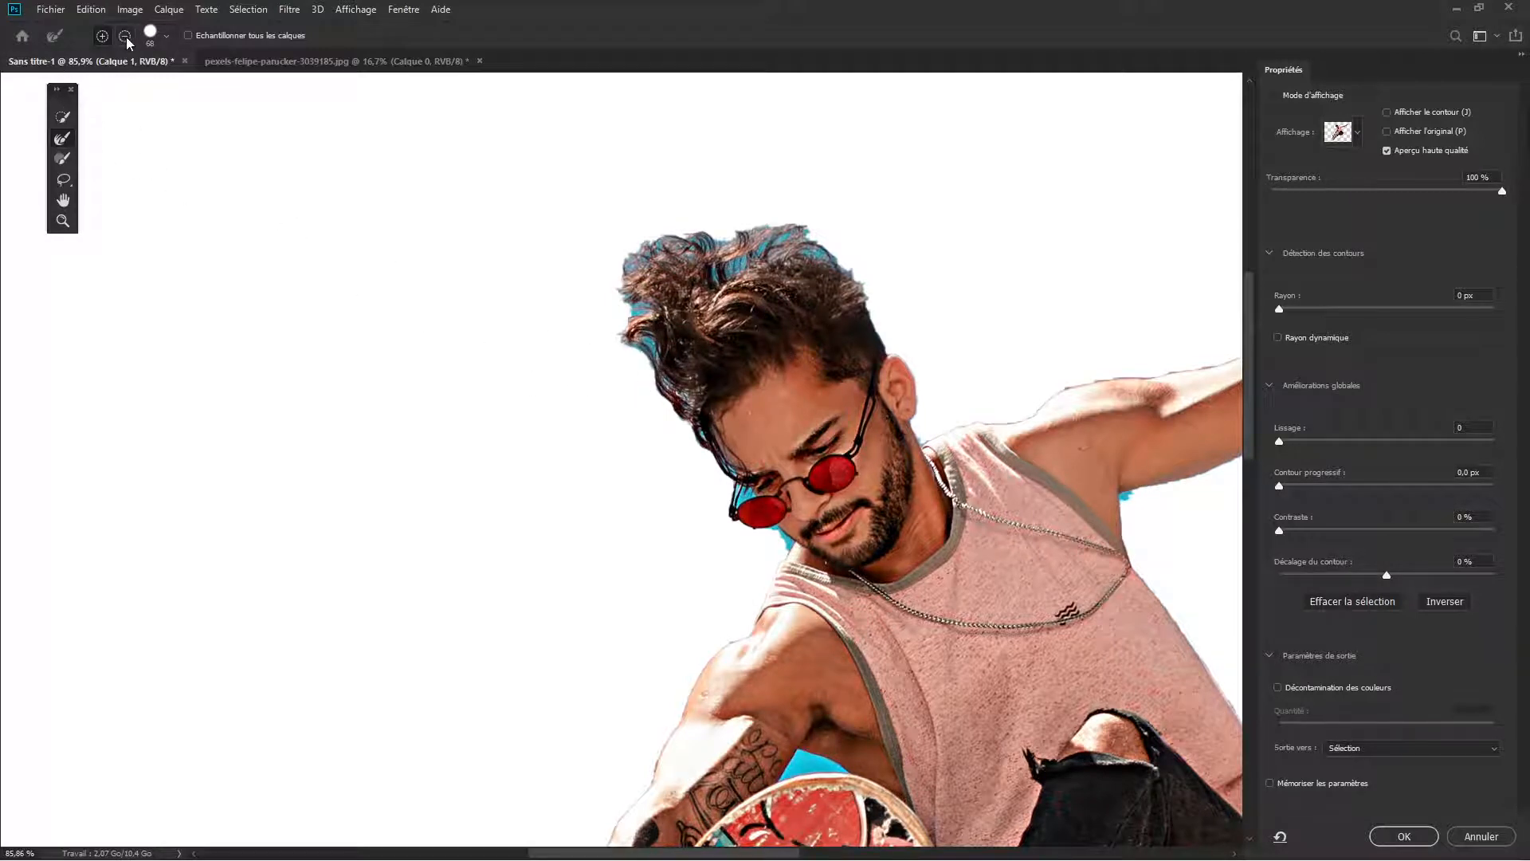
{"action": "left_click", "coordinate": [165, 37]}
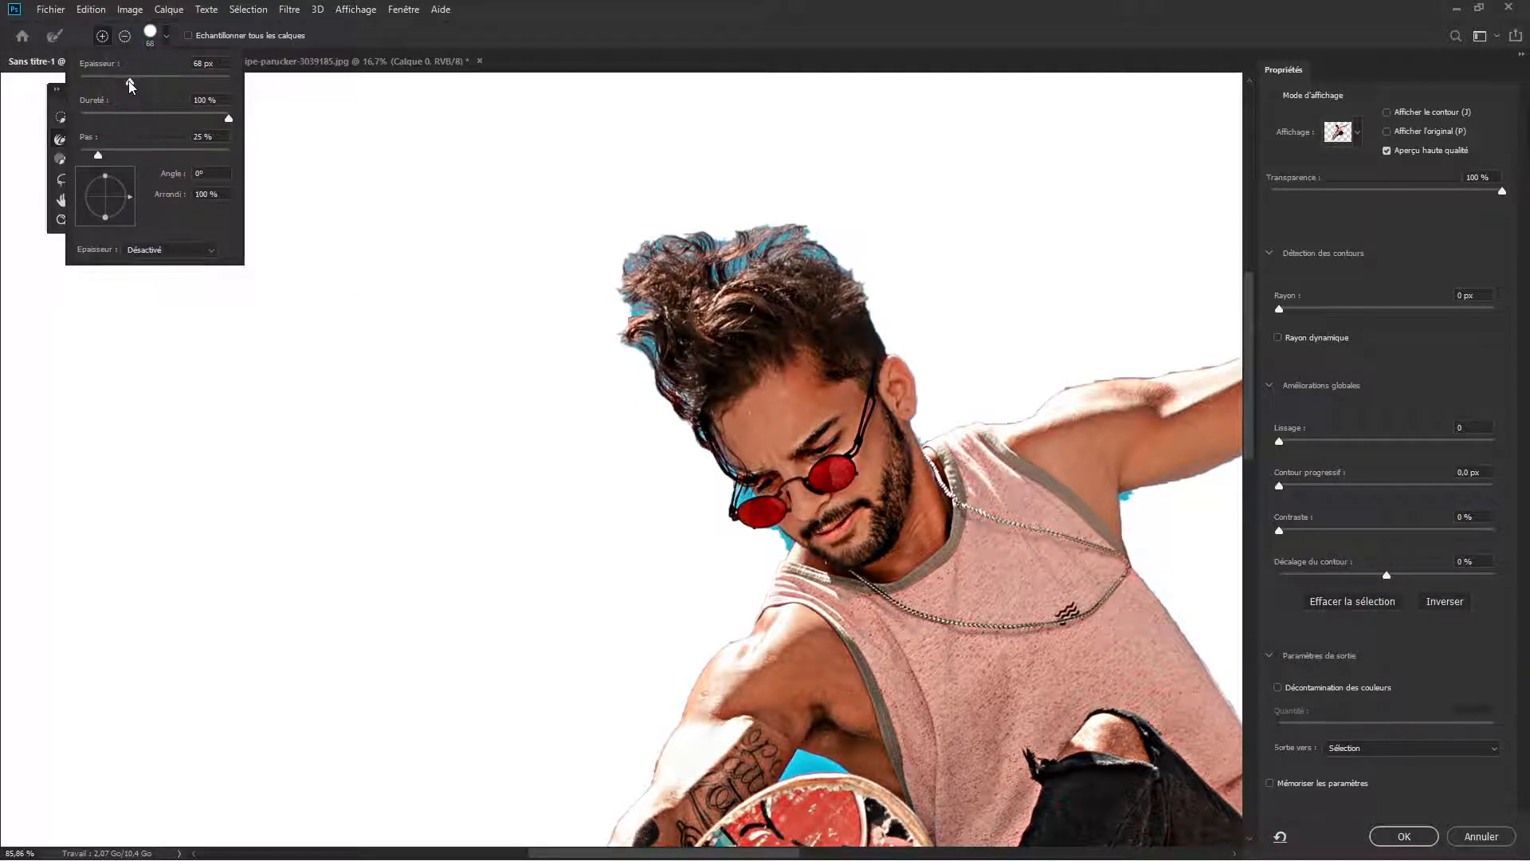
{"action": "left_click", "coordinate": [525, 41]}
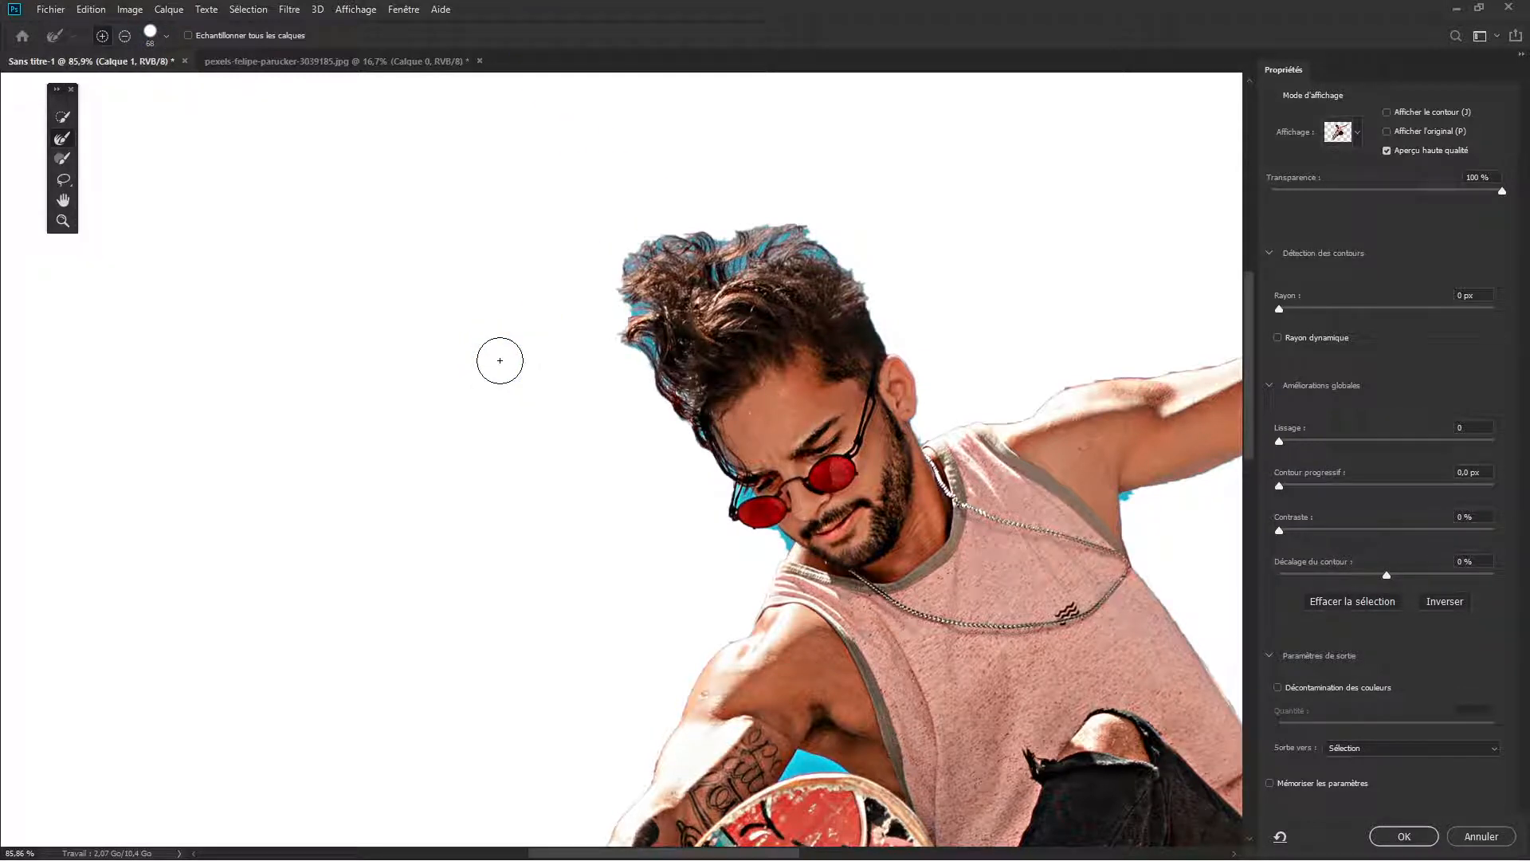
{"action": "key", "text": "alt"}
{"action": "mouse_move", "coordinate": [497, 361]}
{"action": "left_mouse_down"}
{"action": "mouse_move", "coordinate": [625, 356]}
{"action": "mouse_move", "coordinate": [489, 365]}
{"action": "mouse_move", "coordinate": [597, 366]}
{"action": "mouse_move", "coordinate": [546, 369]}
{"action": "left_mouse_up"}
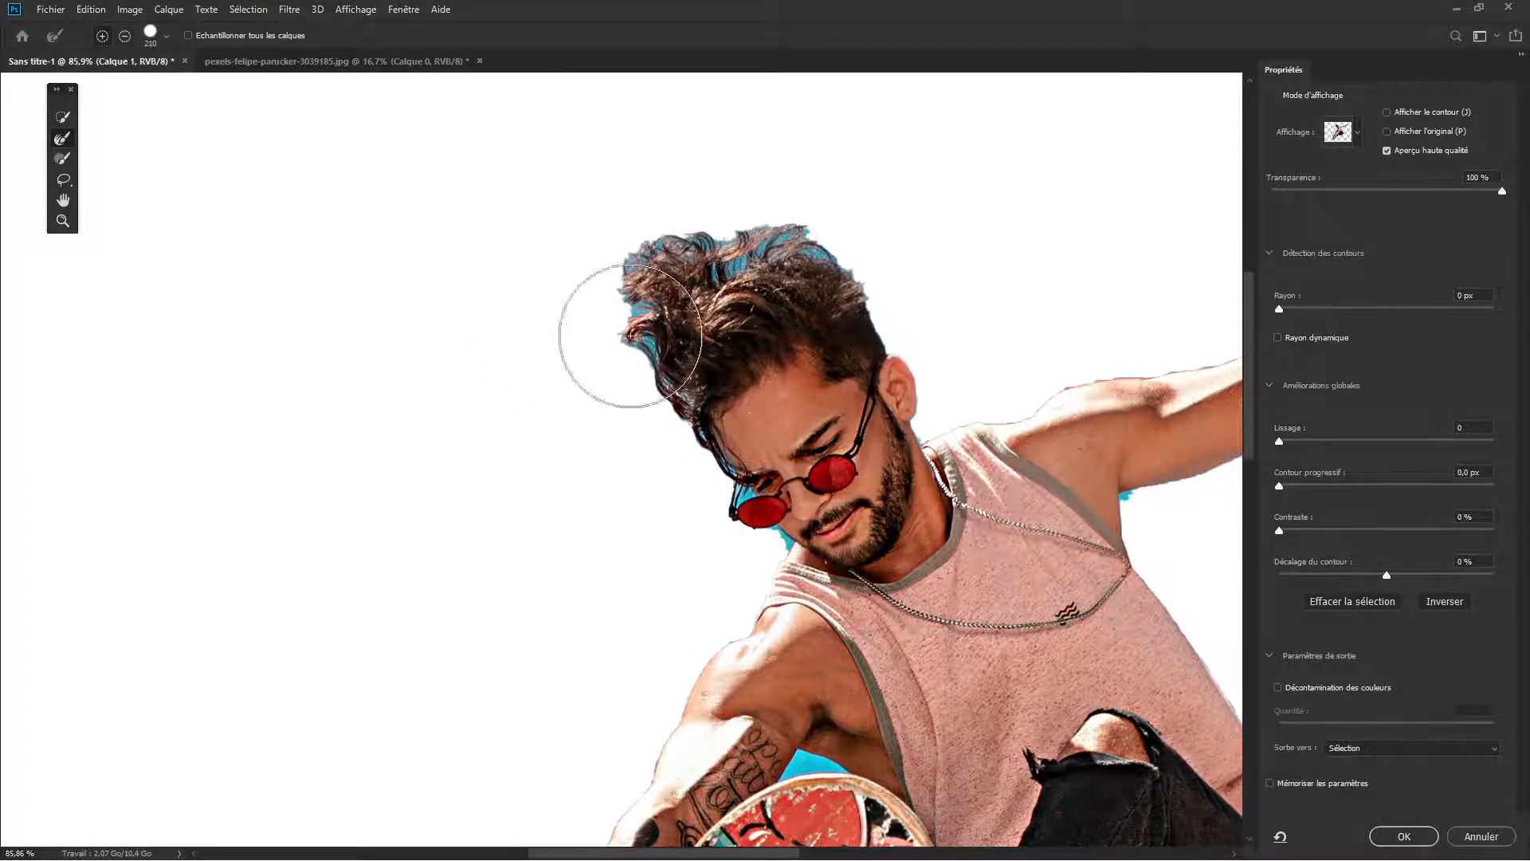
Refine the mask edge along the skater's hair and face and in the sky gap between the tattooed arm and the skateboard.
{"action": "mouse_move", "coordinate": [629, 335]}
{"action": "left_mouse_down"}
{"action": "mouse_move", "coordinate": [594, 341]}
{"action": "mouse_move", "coordinate": [623, 351]}
{"action": "left_mouse_up"}
{"action": "mouse_move", "coordinate": [638, 348]}
{"action": "left_mouse_down"}
{"action": "mouse_move", "coordinate": [633, 279]}
{"action": "mouse_move", "coordinate": [654, 256]}
{"action": "mouse_move", "coordinate": [837, 253]}
{"action": "mouse_move", "coordinate": [660, 257]}
{"action": "mouse_move", "coordinate": [633, 289]}
{"action": "mouse_move", "coordinate": [654, 470]}
{"action": "mouse_move", "coordinate": [719, 496]}
{"action": "mouse_move", "coordinate": [727, 474]}
{"action": "mouse_move", "coordinate": [702, 443]}
{"action": "mouse_move", "coordinate": [779, 546]}
{"action": "left_mouse_up"}
{"action": "left_click_drag", "start_coordinate": [835, 596], "coordinate": [796, 404]}
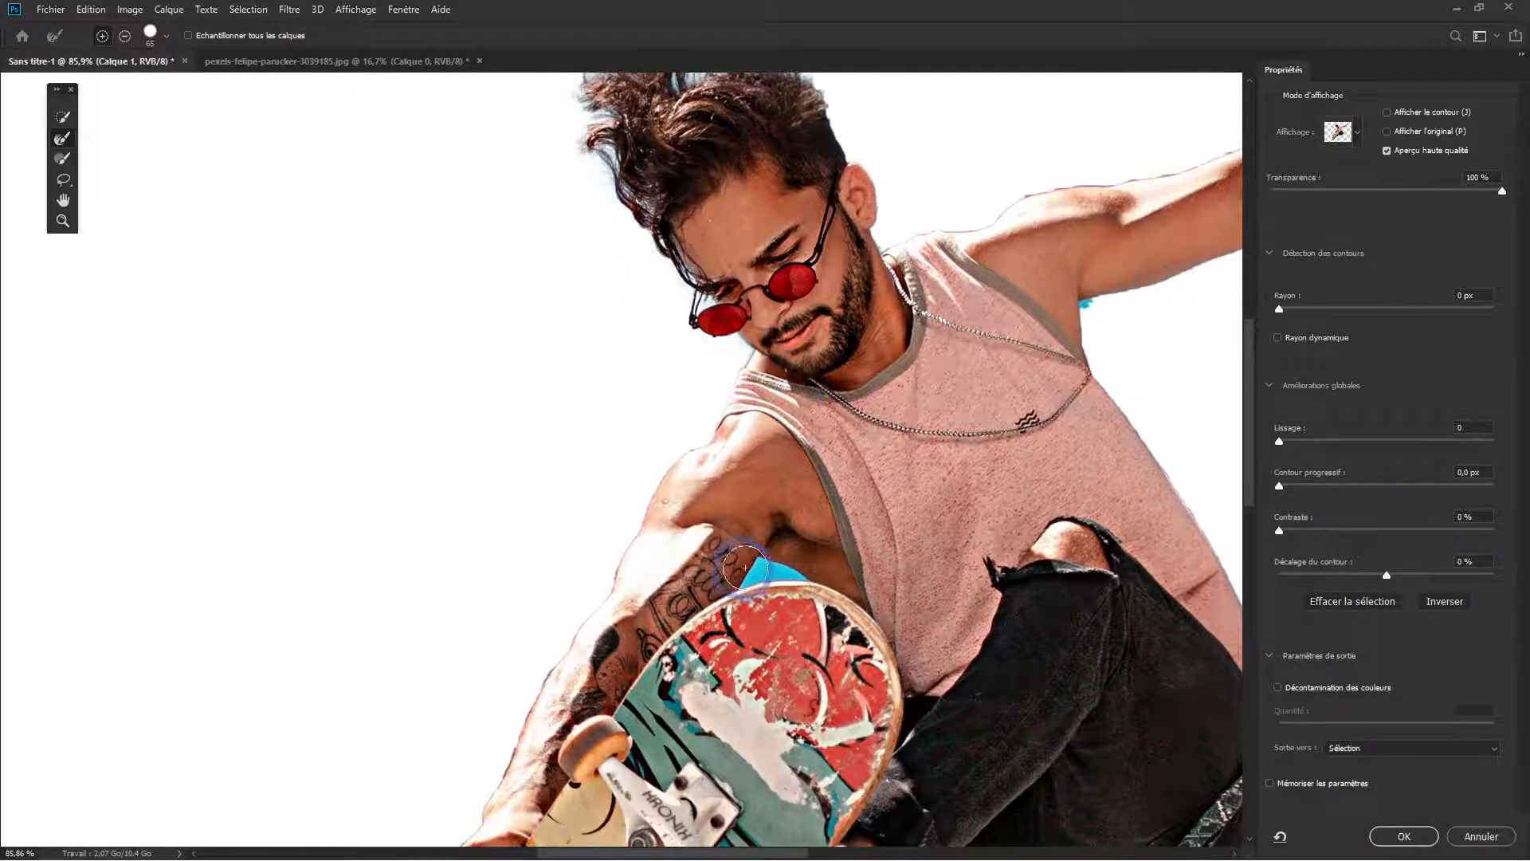
{"action": "mouse_move", "coordinate": [801, 545]}
{"action": "left_mouse_down"}
{"action": "mouse_move", "coordinate": [715, 466]}
{"action": "mouse_move", "coordinate": [681, 578]}
{"action": "mouse_move", "coordinate": [637, 607]}
{"action": "mouse_move", "coordinate": [678, 614]}
{"action": "mouse_move", "coordinate": [656, 611]}
{"action": "left_mouse_up"}
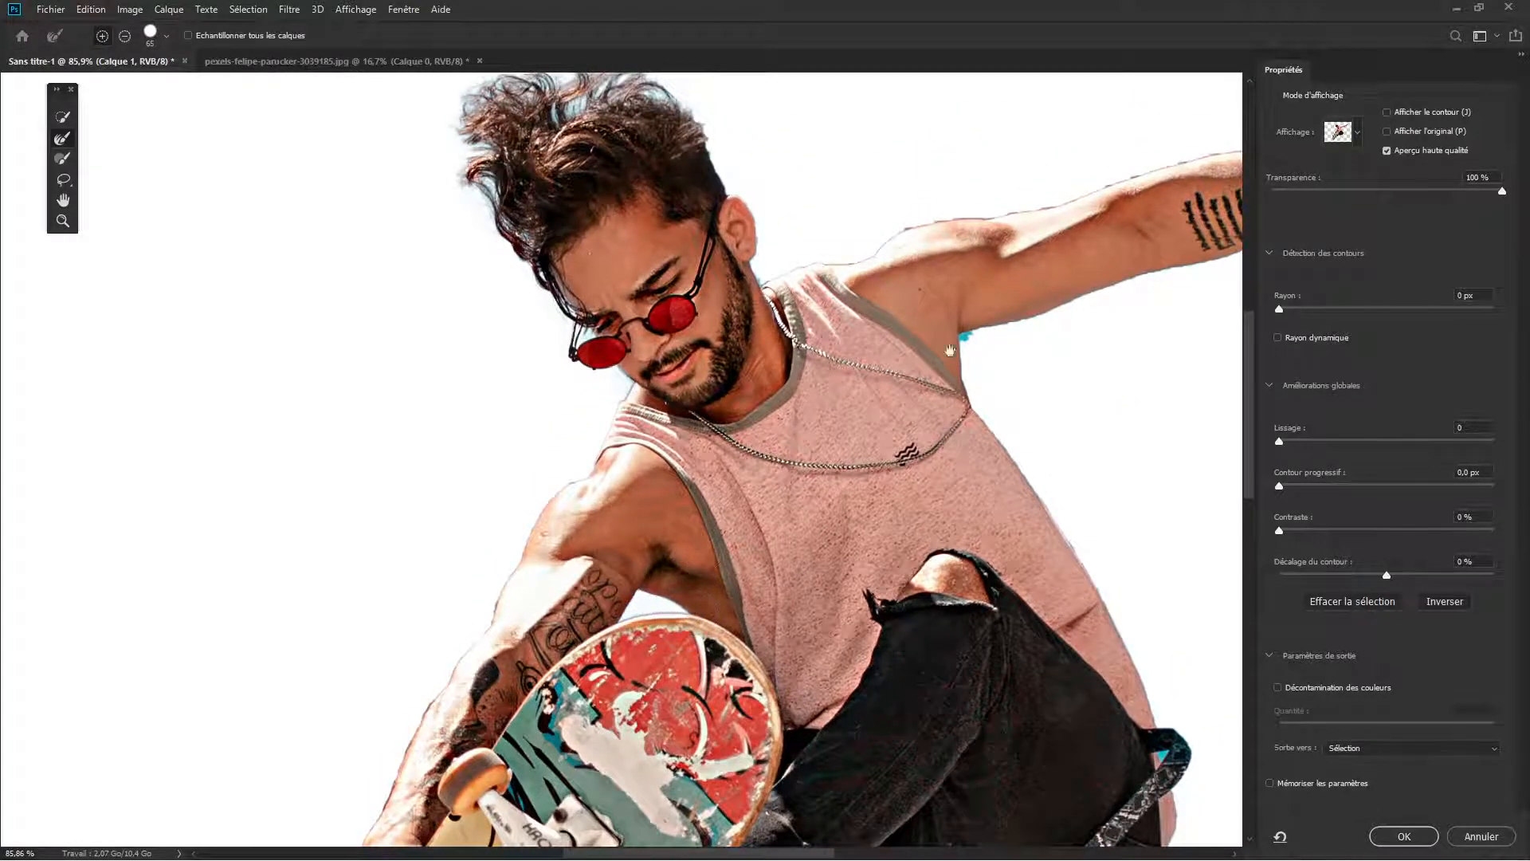
Refine the mask edge in the sky gap between the fingers of the skater's outstretched hand.
{"action": "mouse_move", "coordinate": [950, 351]}
{"action": "left_mouse_down"}
{"action": "mouse_move", "coordinate": [625, 533]}
{"action": "mouse_move", "coordinate": [414, 568]}
{"action": "left_mouse_up"}
{"action": "left_click_drag", "start_coordinate": [618, 540], "coordinate": [715, 493]}
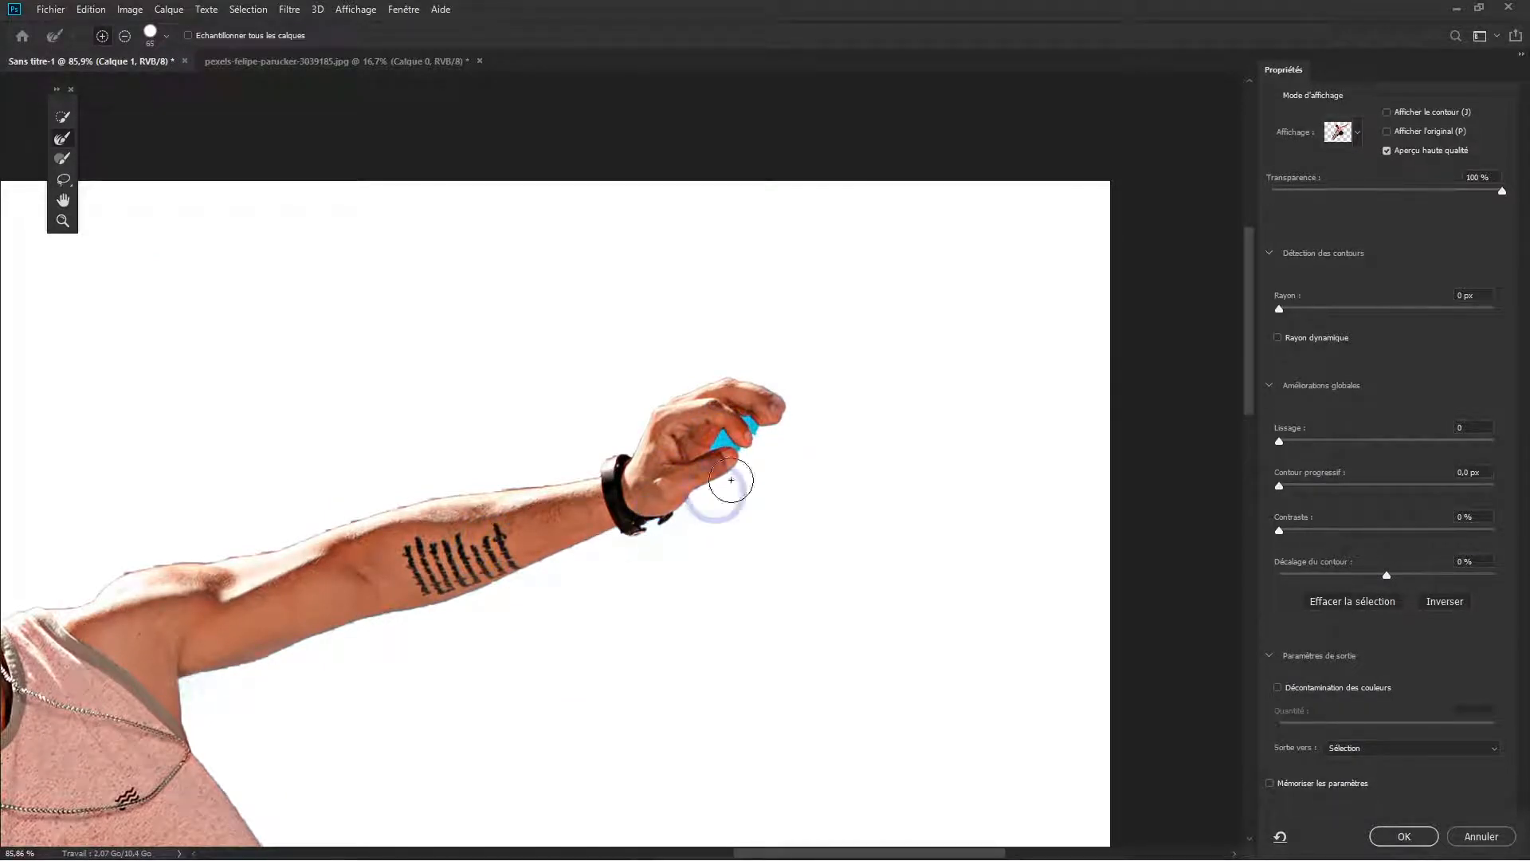
{"action": "mouse_move", "coordinate": [725, 437]}
{"action": "left_mouse_down"}
{"action": "mouse_move", "coordinate": [765, 424]}
{"action": "mouse_move", "coordinate": [753, 430]}
{"action": "left_mouse_up"}
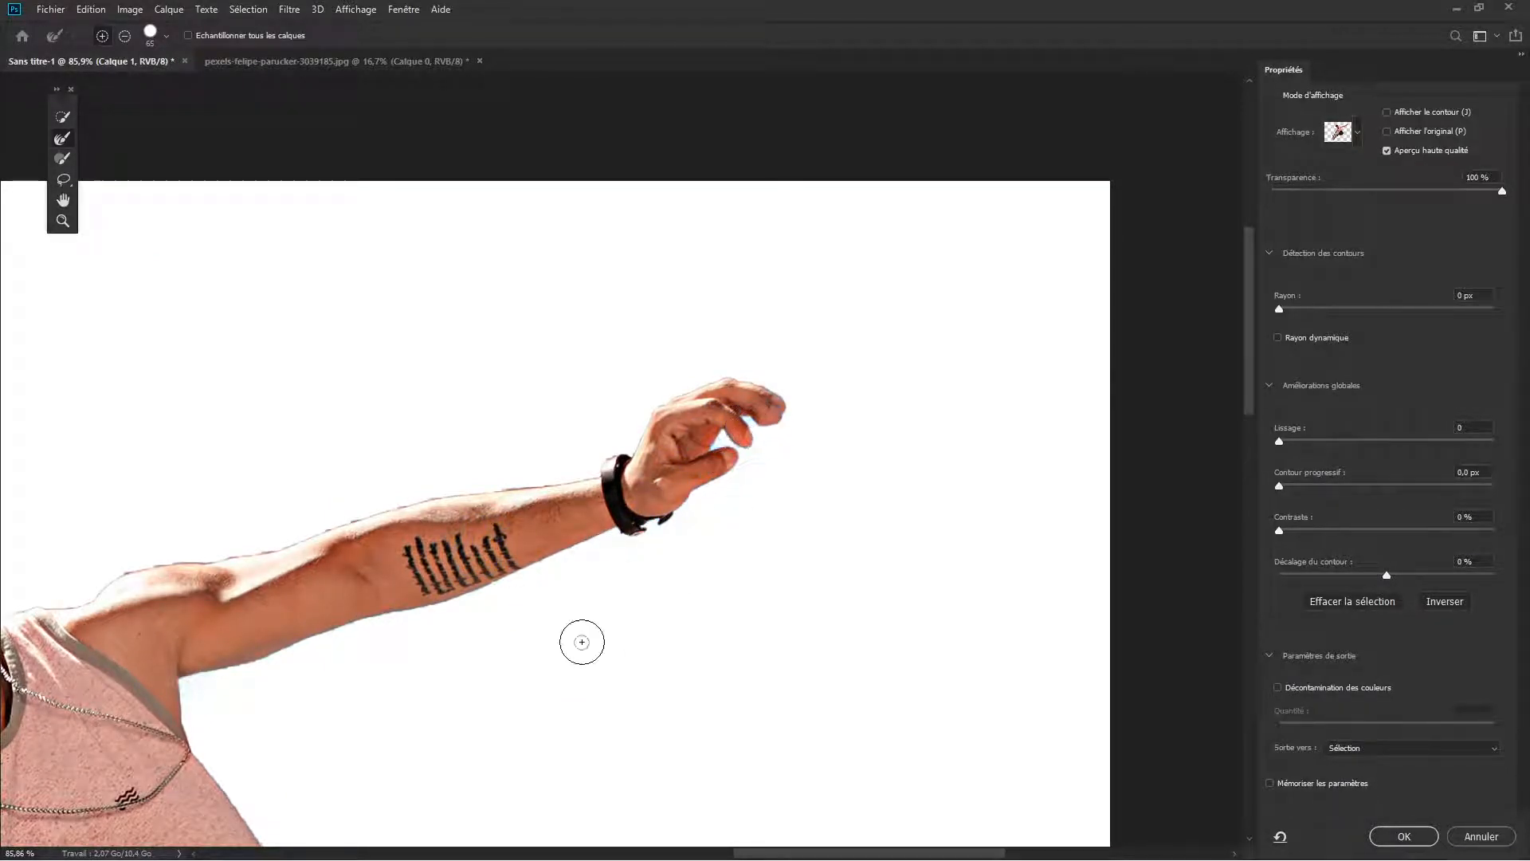
Examine the mask edges along the skater's arm, shirt, jeans, shoes and skateboard for remaining flaws.
{"action": "left_click_drag", "start_coordinate": [582, 642], "coordinate": [946, 449]}
{"action": "left_click_drag", "start_coordinate": [589, 590], "coordinate": [885, 365]}
{"action": "mouse_move", "coordinate": [677, 562]}
{"action": "left_mouse_down"}
{"action": "mouse_move", "coordinate": [669, 254]}
{"action": "mouse_move", "coordinate": [626, 100]}
{"action": "left_mouse_up"}
{"action": "left_click_drag", "start_coordinate": [668, 283], "coordinate": [718, 336]}
{"action": "mouse_move", "coordinate": [440, 571]}
{"action": "left_mouse_down"}
{"action": "mouse_move", "coordinate": [579, 520]}
{"action": "mouse_move", "coordinate": [597, 497]}
{"action": "mouse_move", "coordinate": [634, 529]}
{"action": "mouse_move", "coordinate": [831, 512]}
{"action": "left_mouse_up"}
{"action": "left_click_drag", "start_coordinate": [351, 402], "coordinate": [494, 439]}
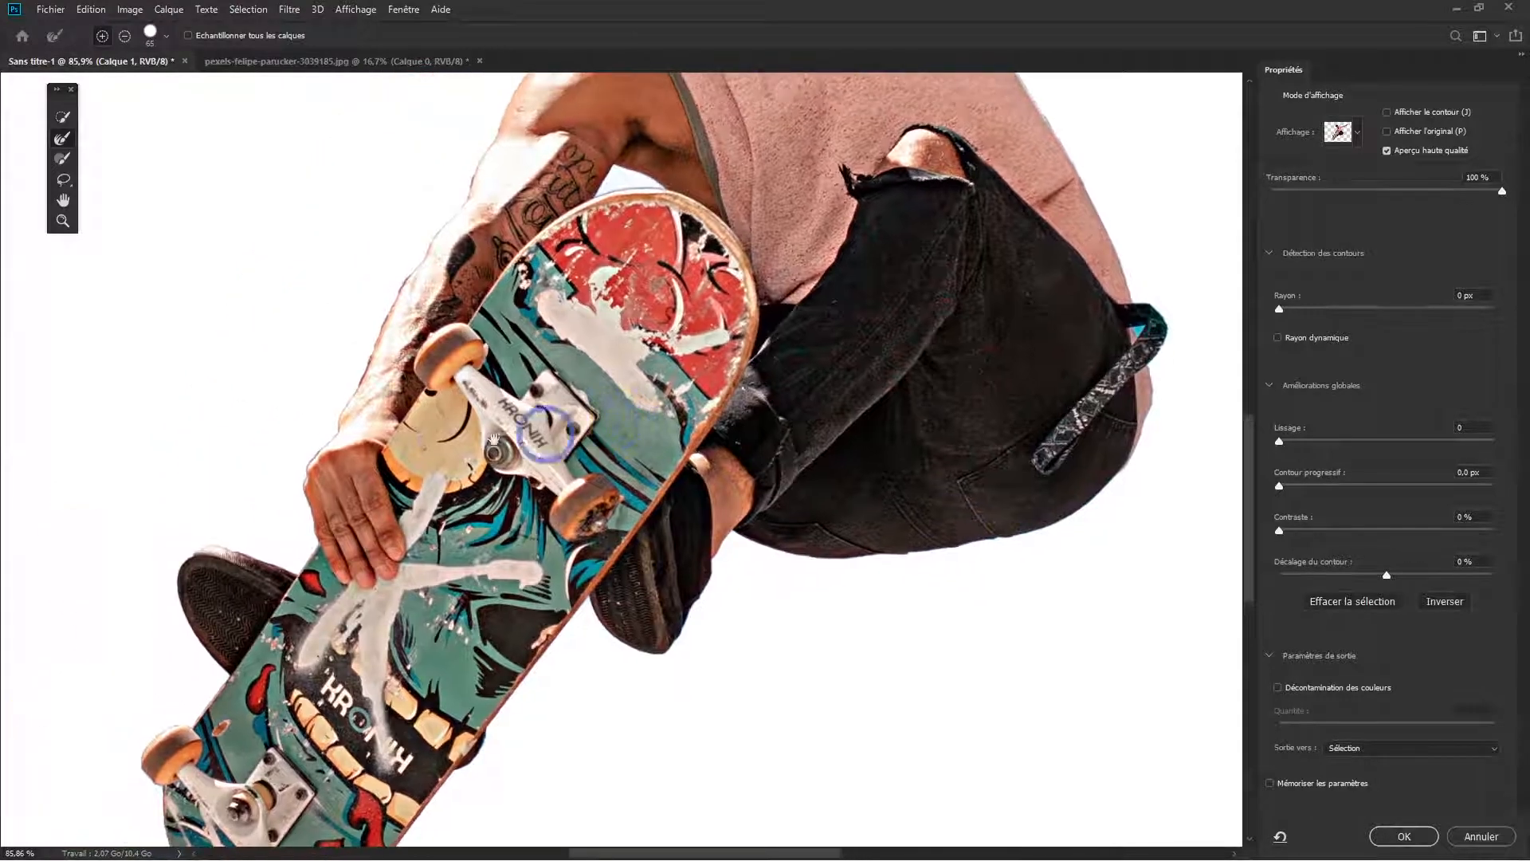
{"action": "mouse_move", "coordinate": [776, 78]}
{"action": "left_mouse_down"}
{"action": "mouse_move", "coordinate": [775, 209]}
{"action": "mouse_move", "coordinate": [733, 480]}
{"action": "mouse_move", "coordinate": [686, 527]}
{"action": "left_mouse_up"}
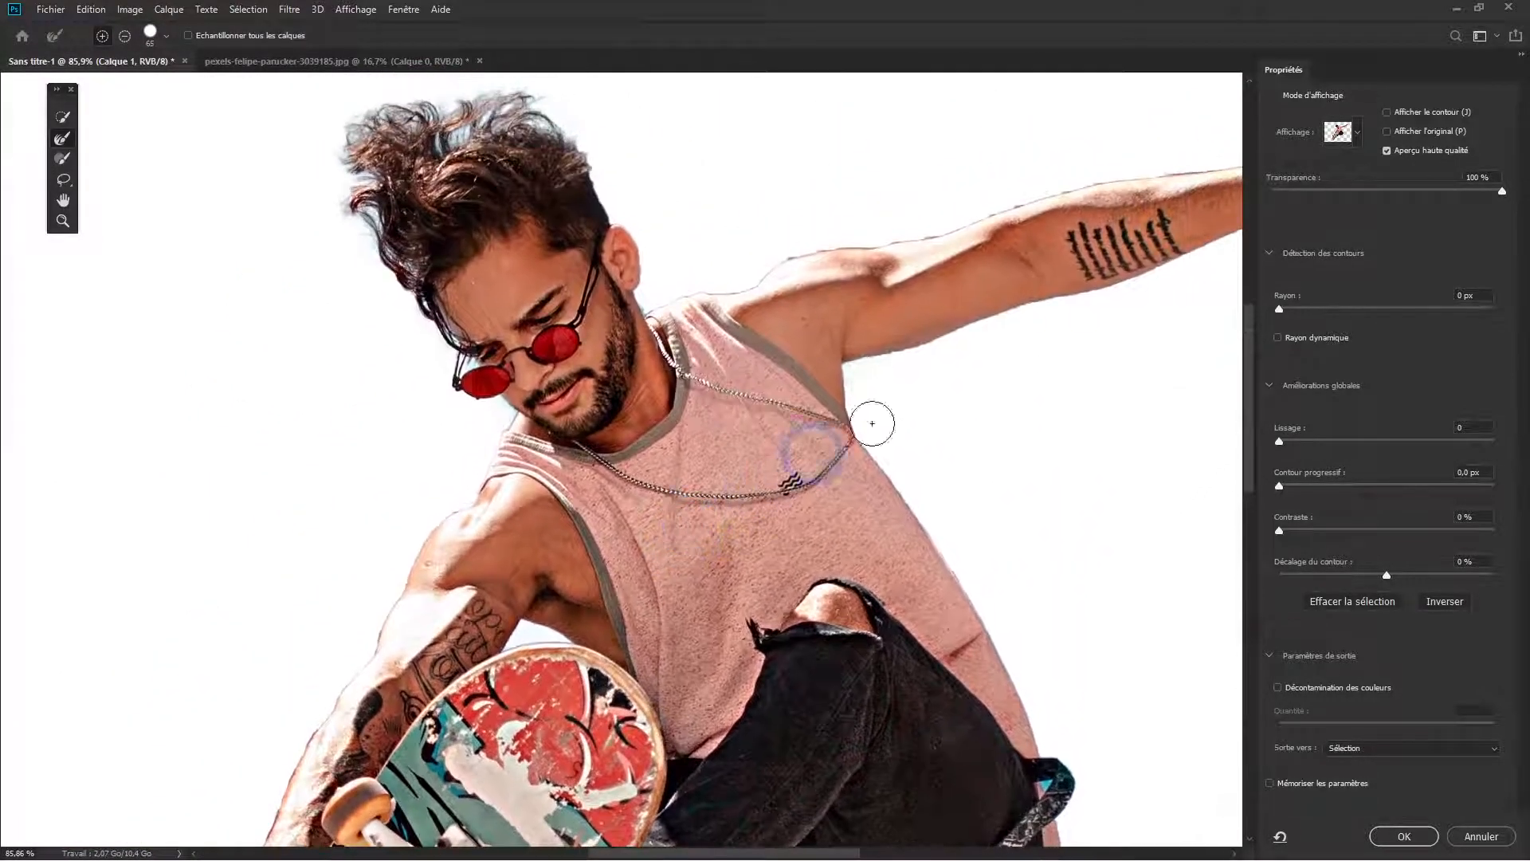
Set the edge detection radius to 3 px and the contrast to 20 %, and output the refined mask as a selection.
{"action": "left_click", "coordinate": [1280, 311]}
{"action": "left_click_drag", "start_coordinate": [1288, 308], "coordinate": [1307, 310]}
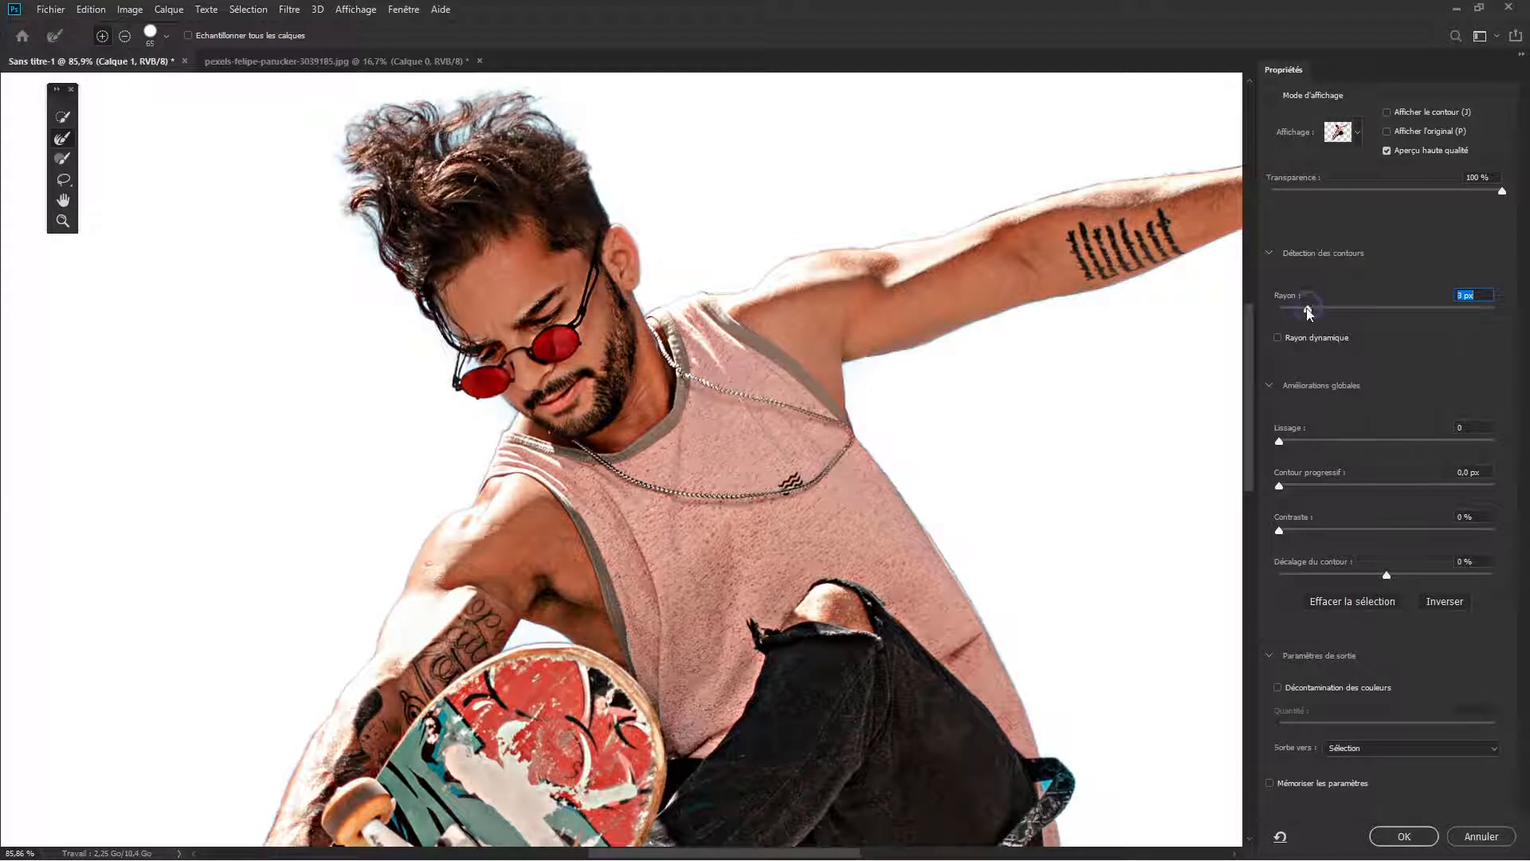
{"action": "mouse_move", "coordinate": [1308, 313]}
{"action": "left_mouse_down"}
{"action": "mouse_move", "coordinate": [1245, 314]}
{"action": "mouse_move", "coordinate": [1302, 309]}
{"action": "left_mouse_up"}
{"action": "left_click", "coordinate": [1283, 530]}
{"action": "mouse_move", "coordinate": [1337, 530]}
{"action": "left_mouse_down"}
{"action": "mouse_move", "coordinate": [1363, 530]}
{"action": "mouse_move", "coordinate": [1319, 530]}
{"action": "left_mouse_up"}
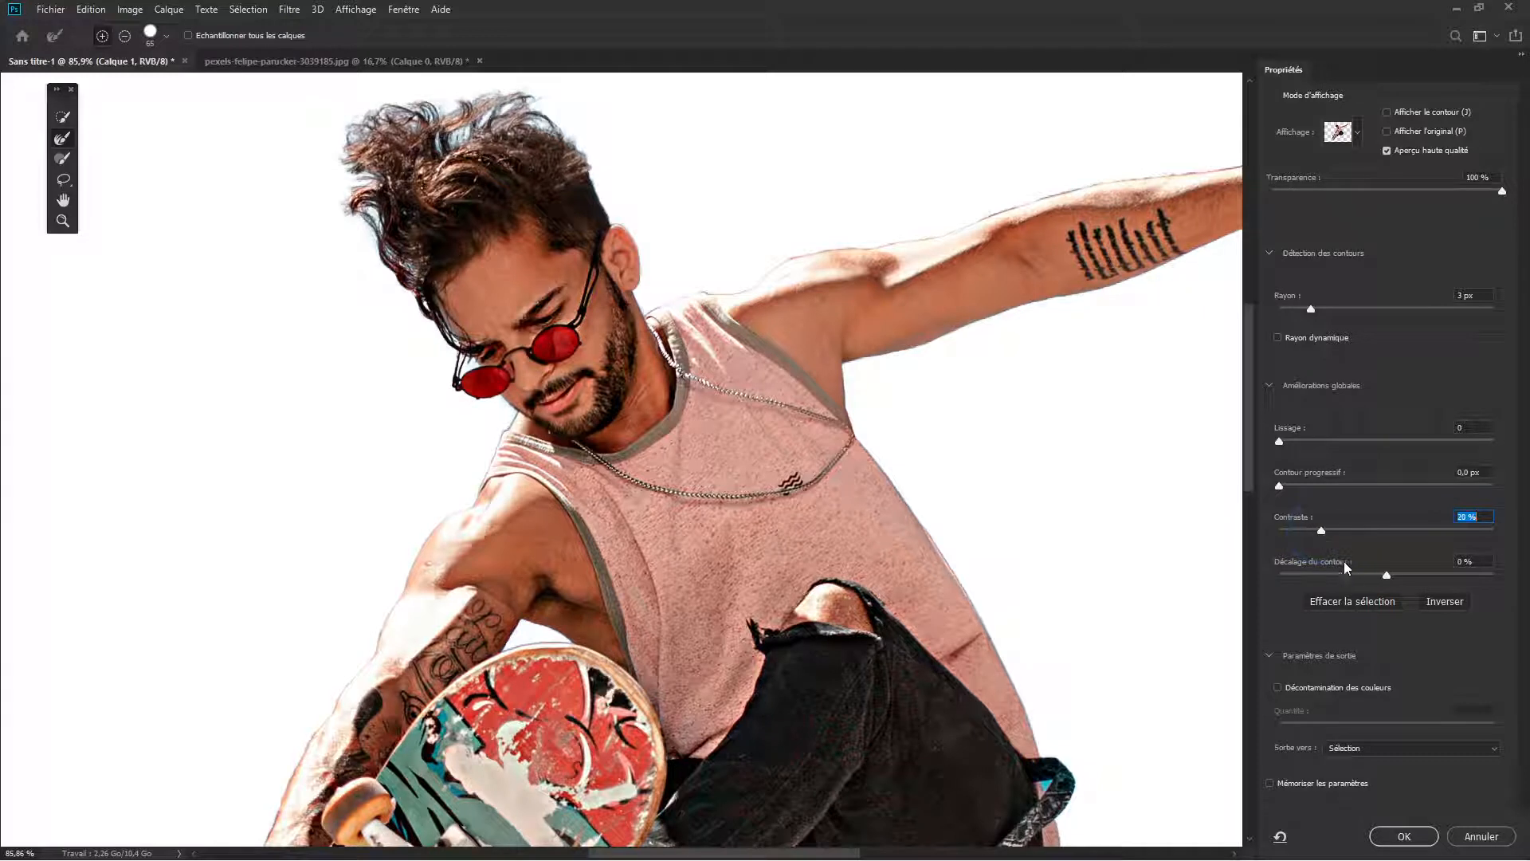
{"action": "mouse_move", "coordinate": [1387, 575]}
{"action": "left_mouse_down"}
{"action": "mouse_move", "coordinate": [1362, 574]}
{"action": "mouse_move", "coordinate": [1387, 576]}
{"action": "left_mouse_up"}
{"action": "left_click", "coordinate": [1406, 836]}
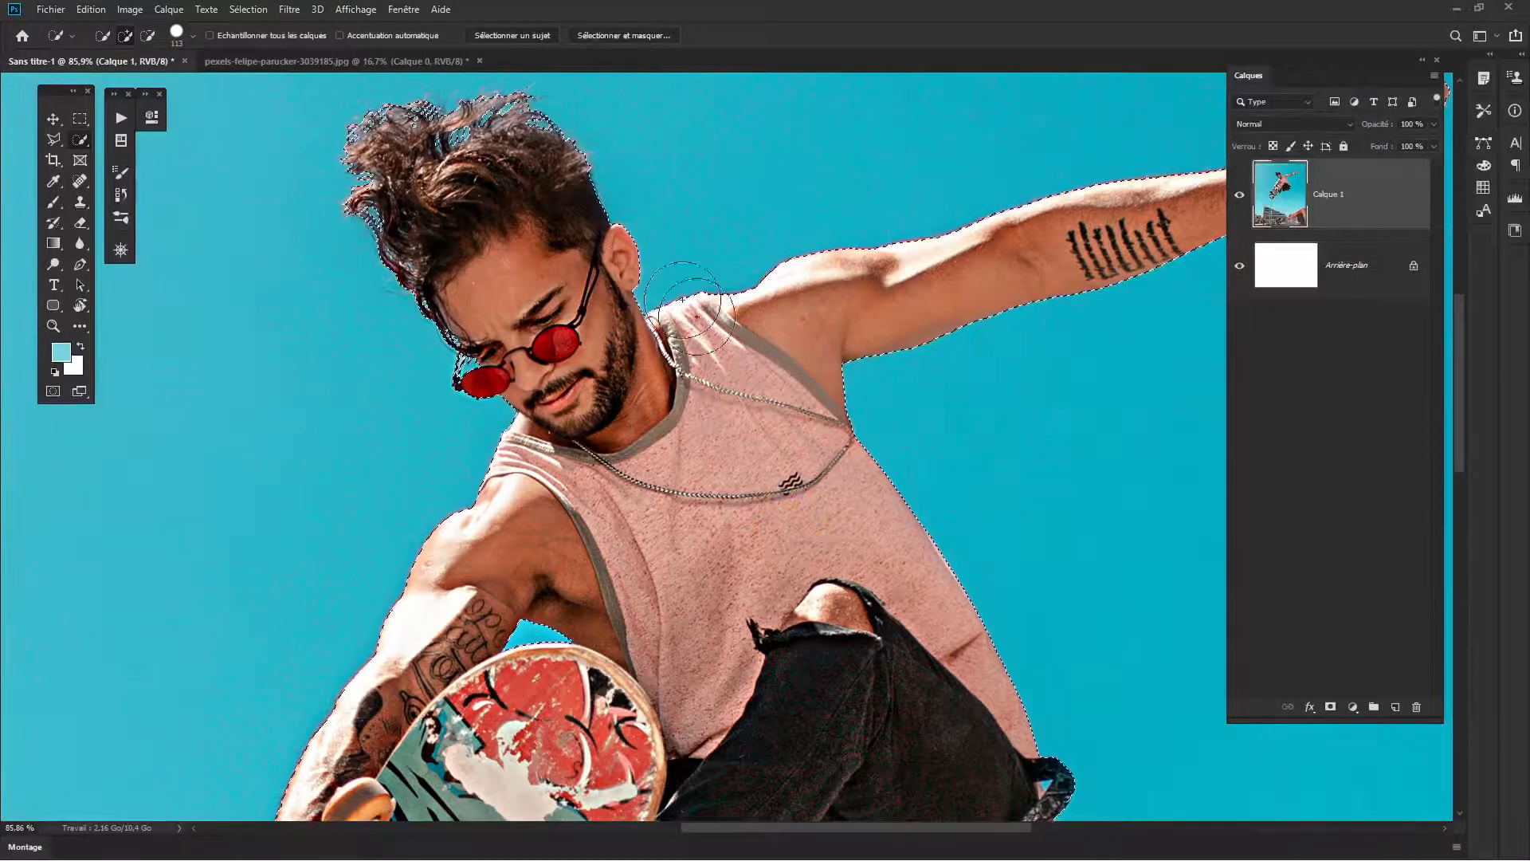
Isolate the skater from the sky by adding a layer mask to Calque 1 from the selection.
{"action": "scroll", "coordinate": [689, 331], "scroll_direction": "down", "scroll_amount": 3}
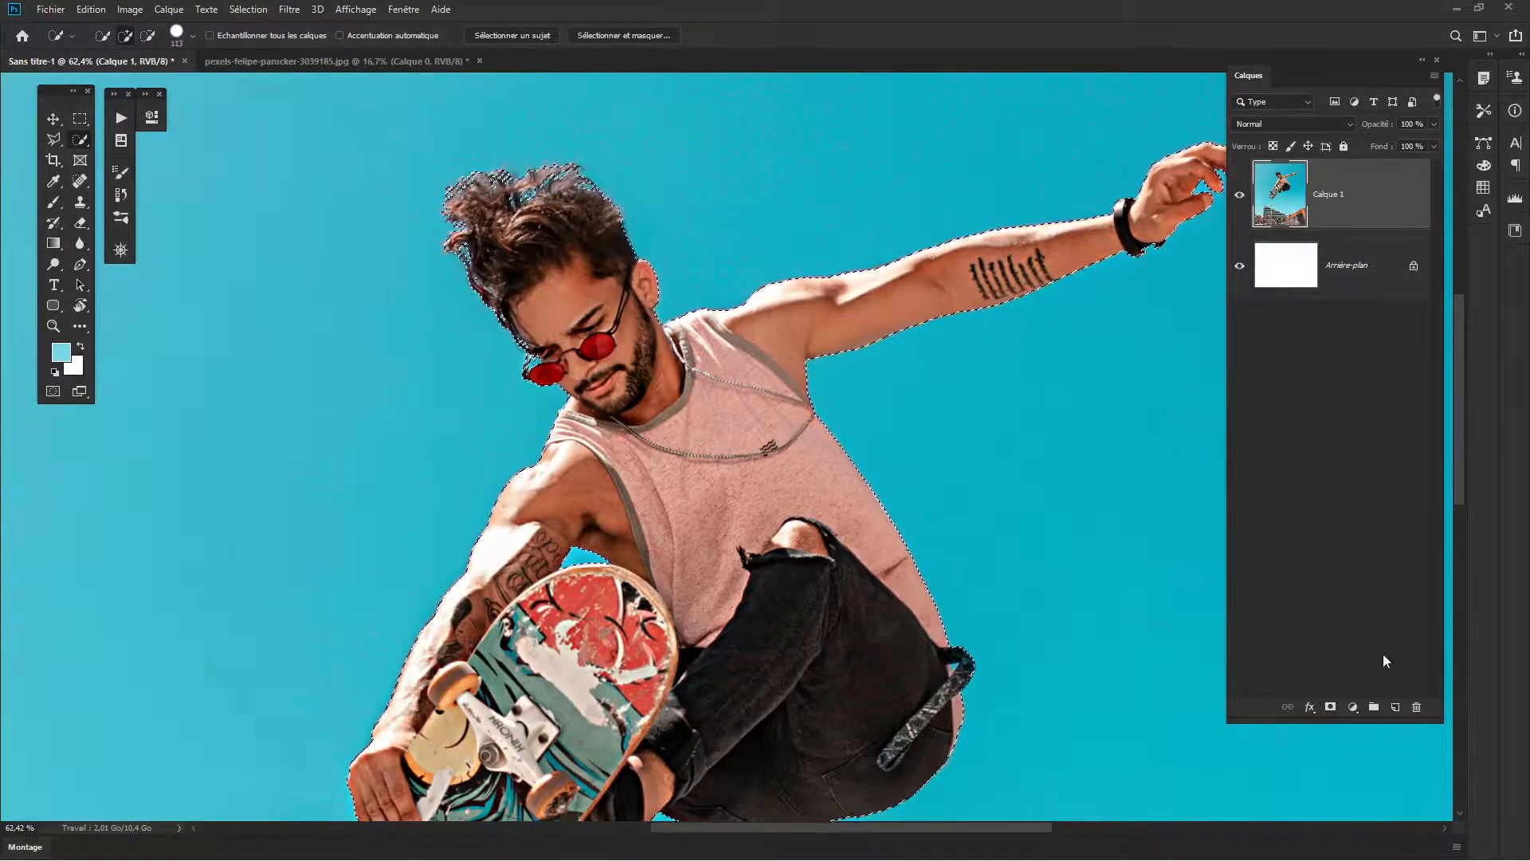
{"action": "left_click", "coordinate": [1331, 707]}
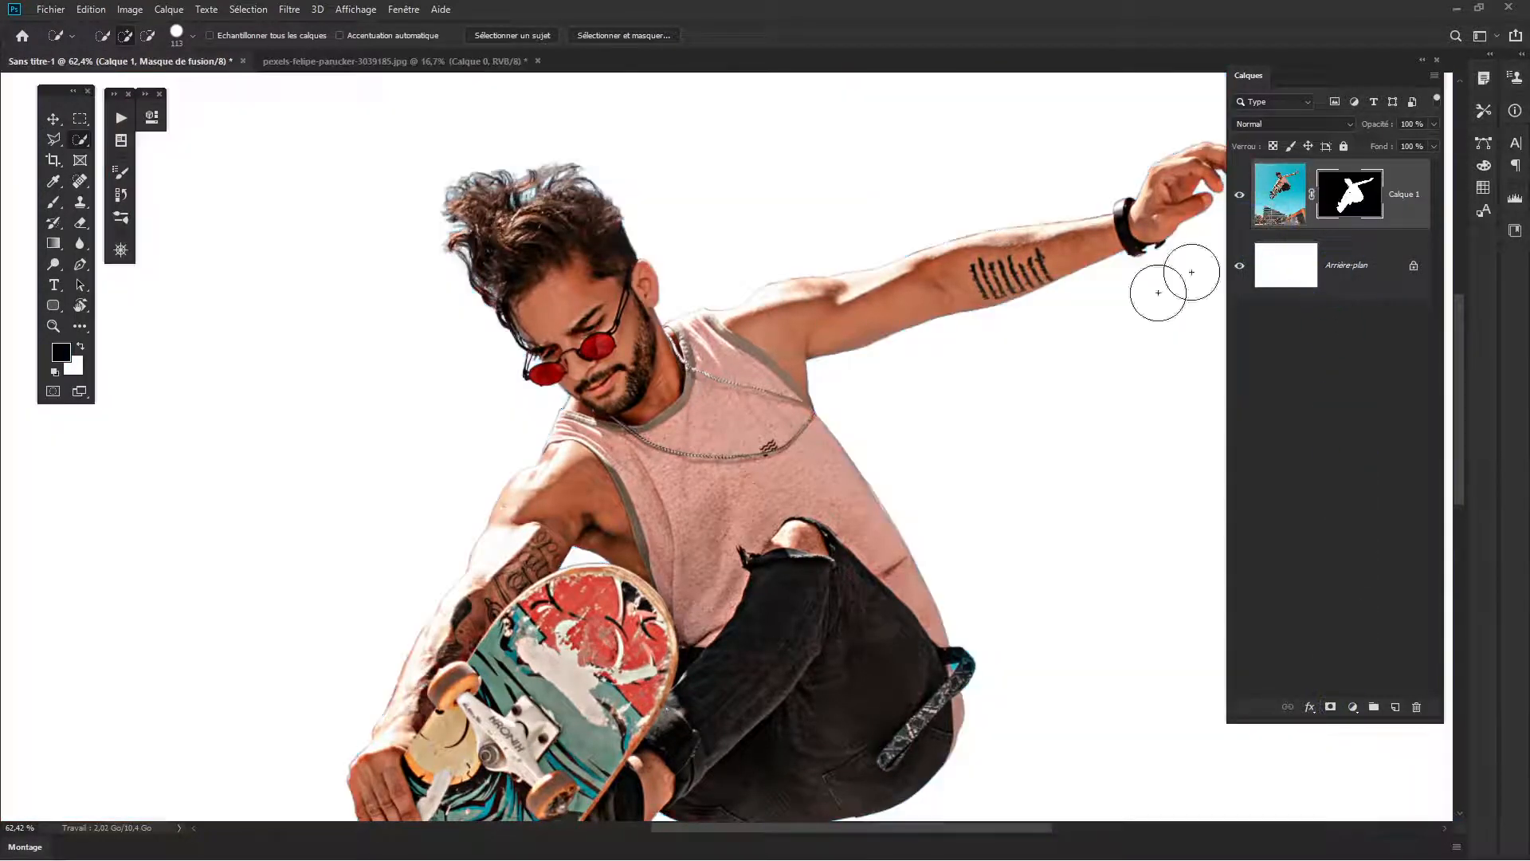
{"action": "key", "text": "ctrl+0"}
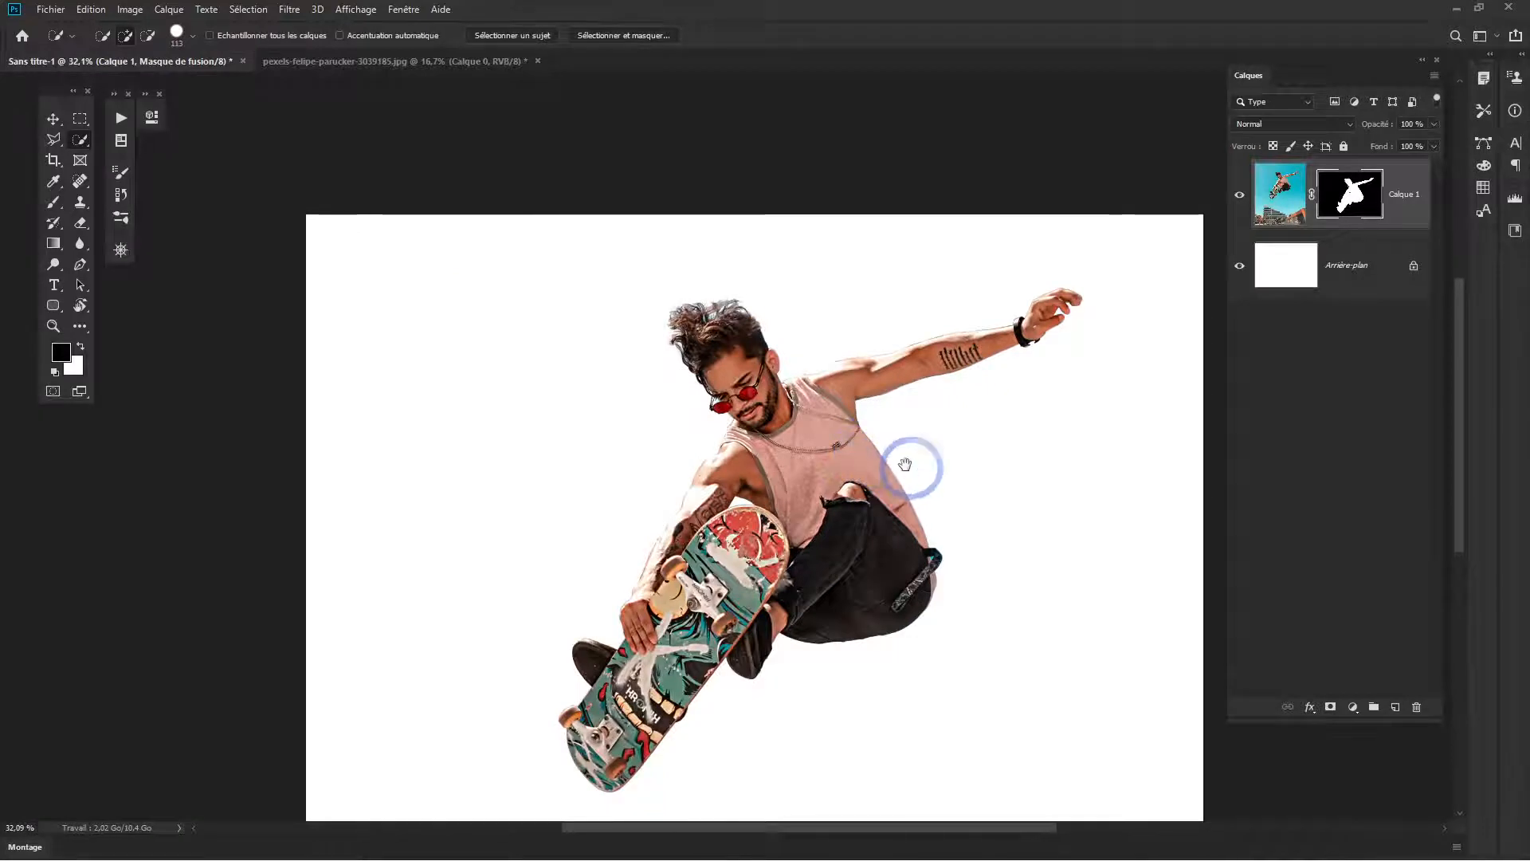
{"action": "left_click_drag", "start_coordinate": [906, 464], "coordinate": [808, 422]}
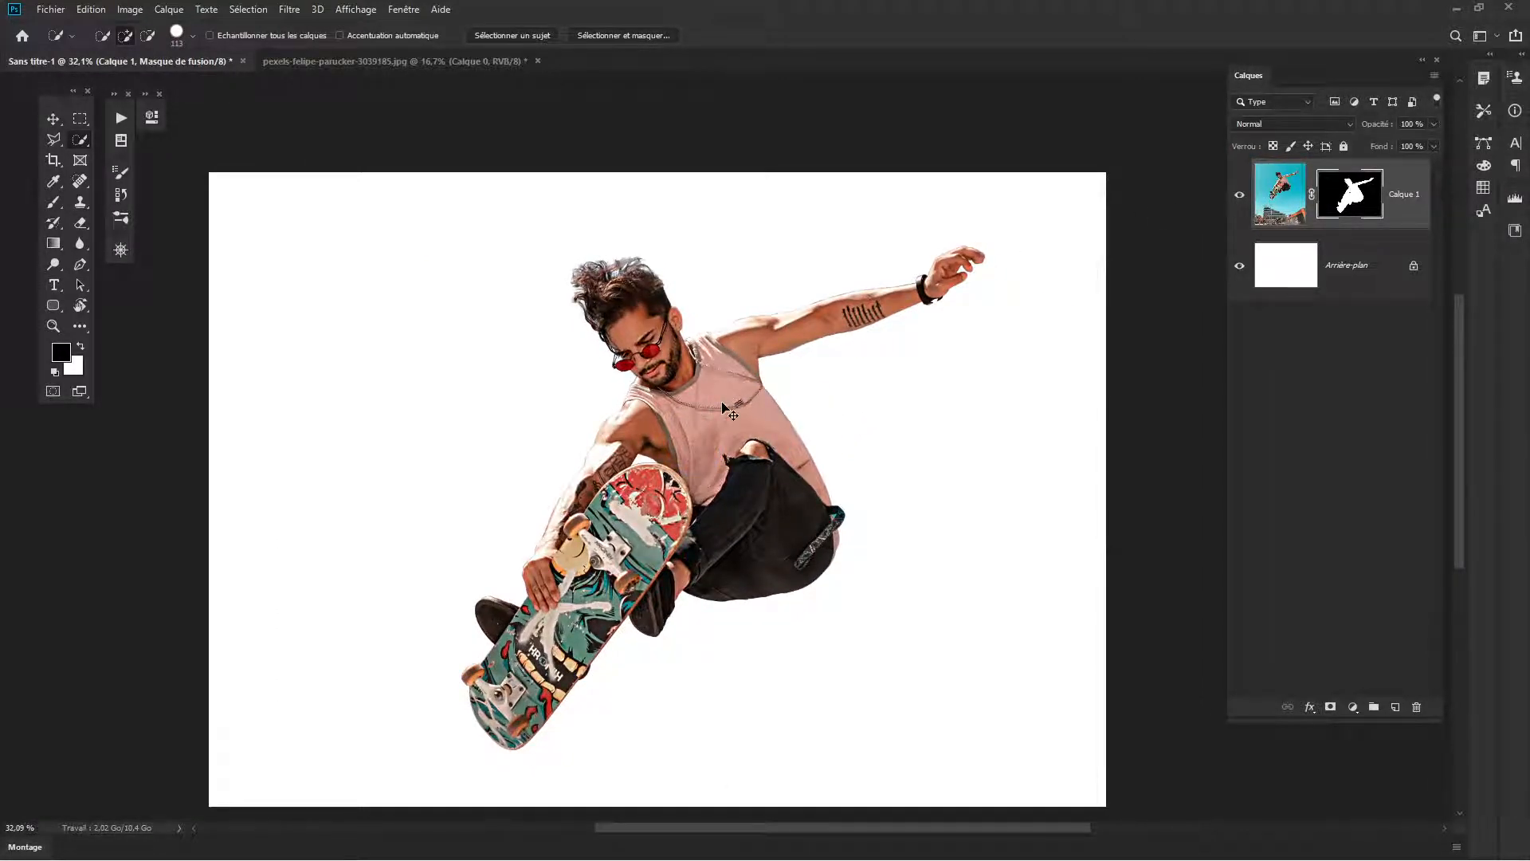
Scale the masked skater to about 79 % and place him near the centre of the canvas.
{"action": "key", "text": "ctrl+t"}
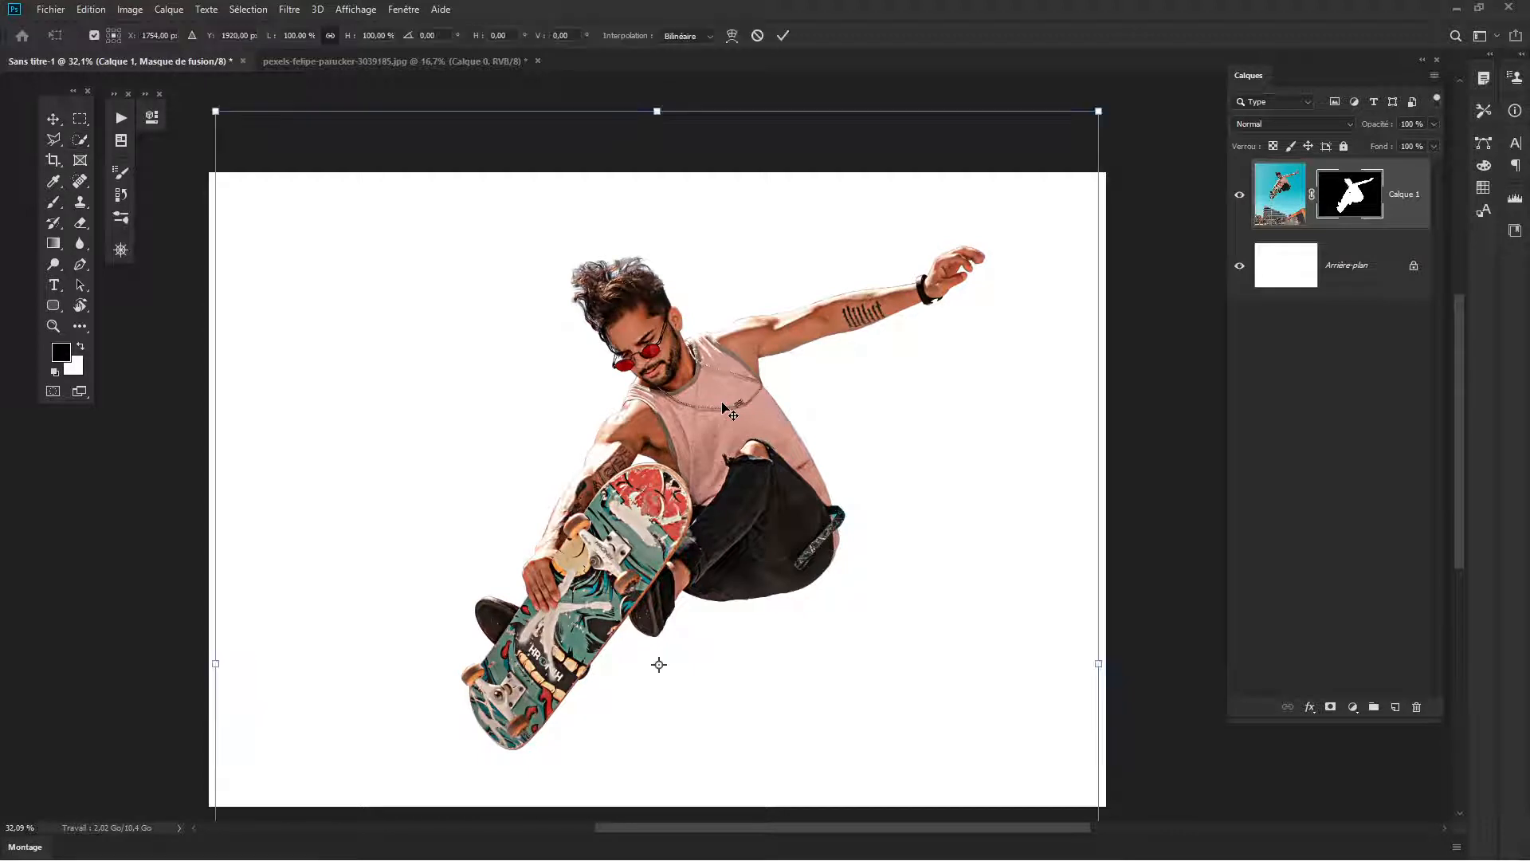
{"action": "left_click_drag", "start_coordinate": [1100, 116], "coordinate": [948, 262]}
{"action": "left_click_drag", "start_coordinate": [659, 503], "coordinate": [735, 394]}
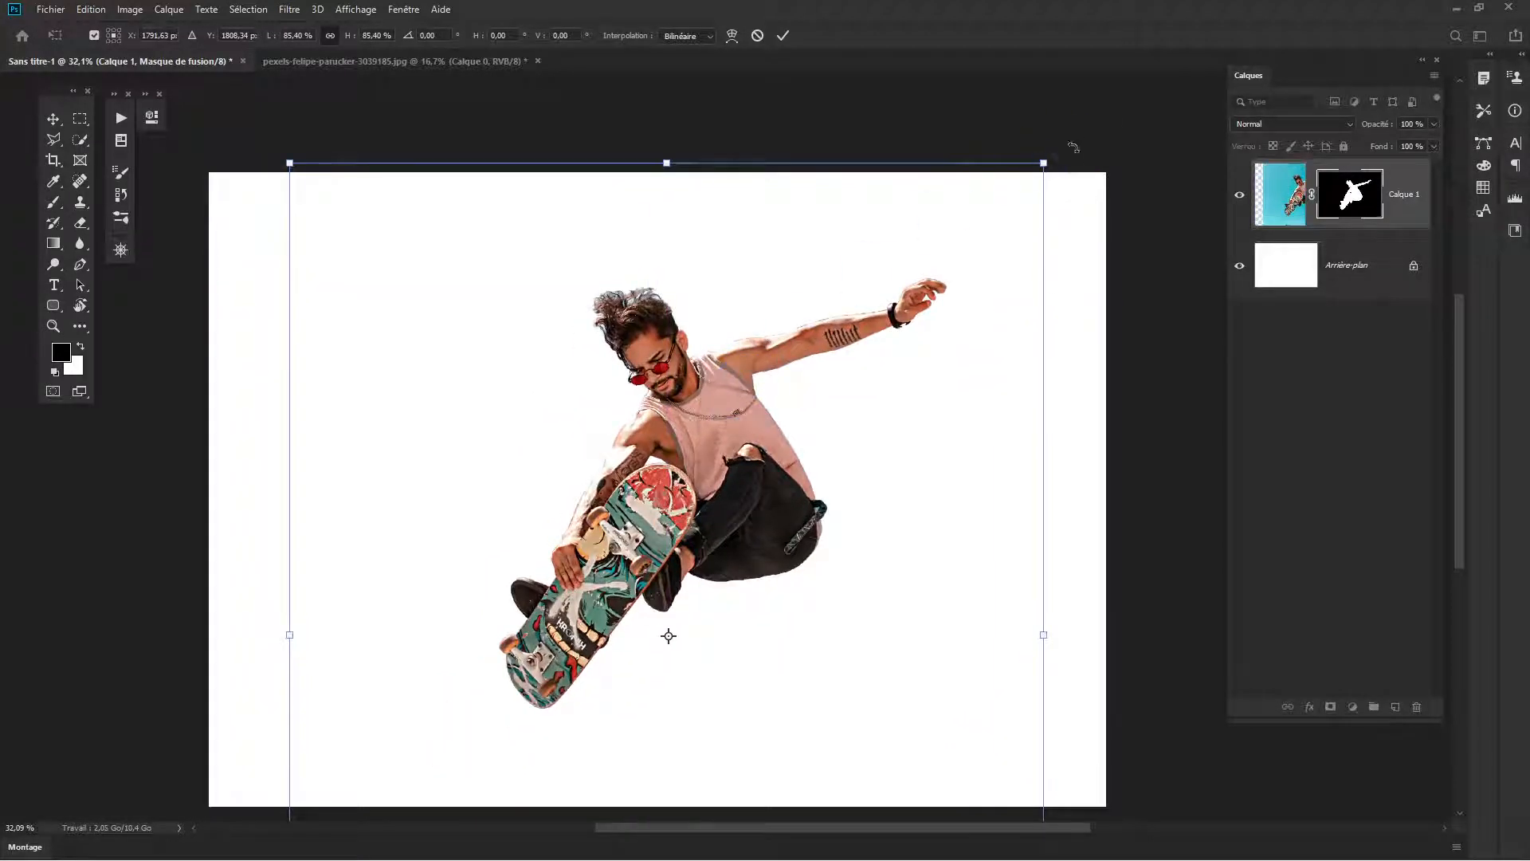
{"action": "left_click_drag", "start_coordinate": [1044, 163], "coordinate": [990, 229]}
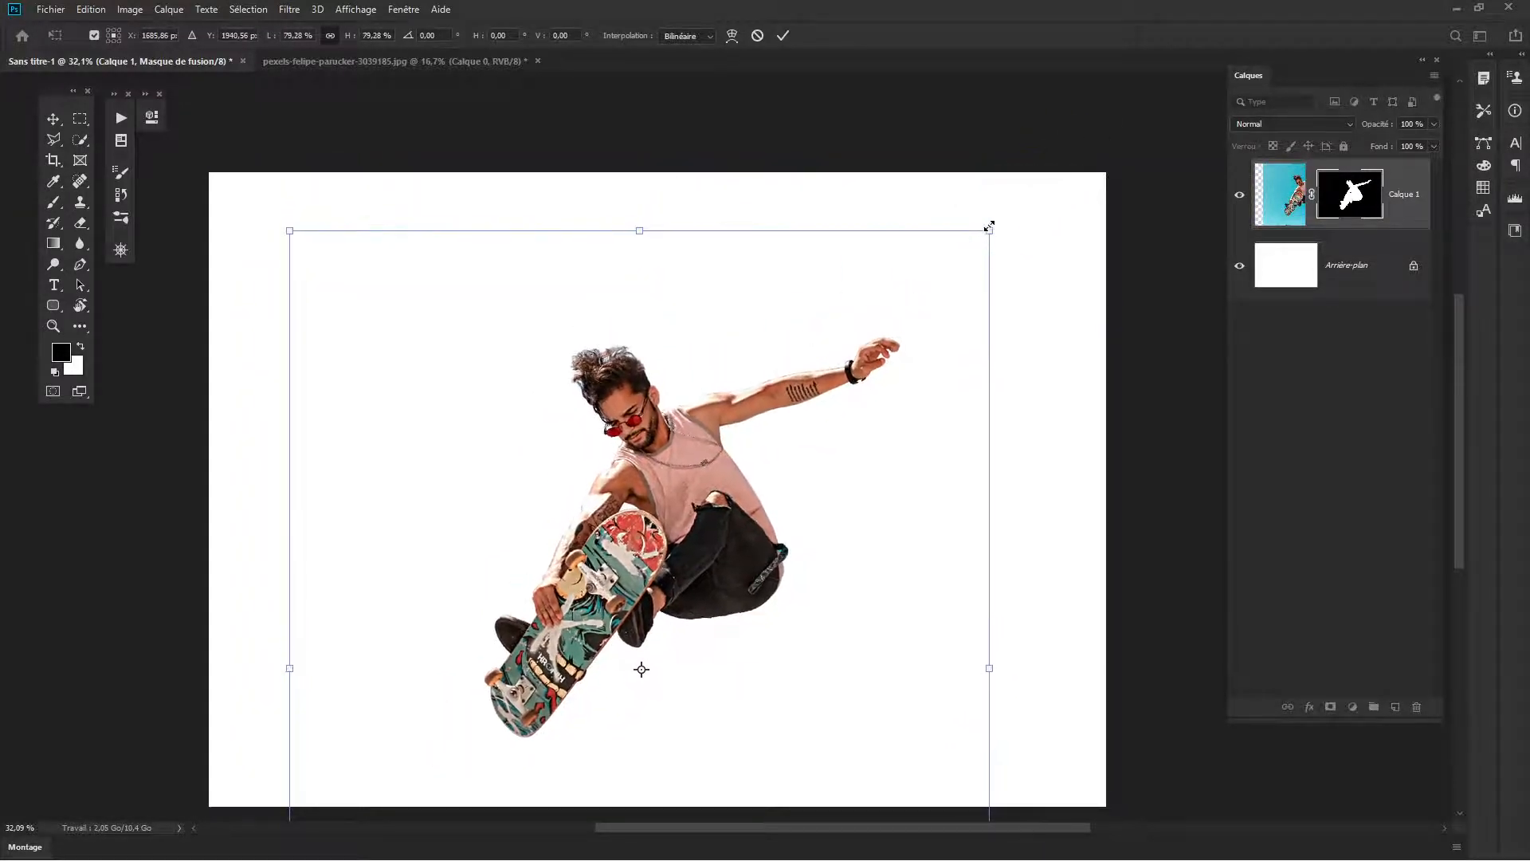
{"action": "left_click_drag", "start_coordinate": [741, 437], "coordinate": [759, 408]}
{"action": "key", "text": "Return"}
{"action": "scroll", "coordinate": [833, 381], "scroll_direction": "down", "scroll_amount": 3}
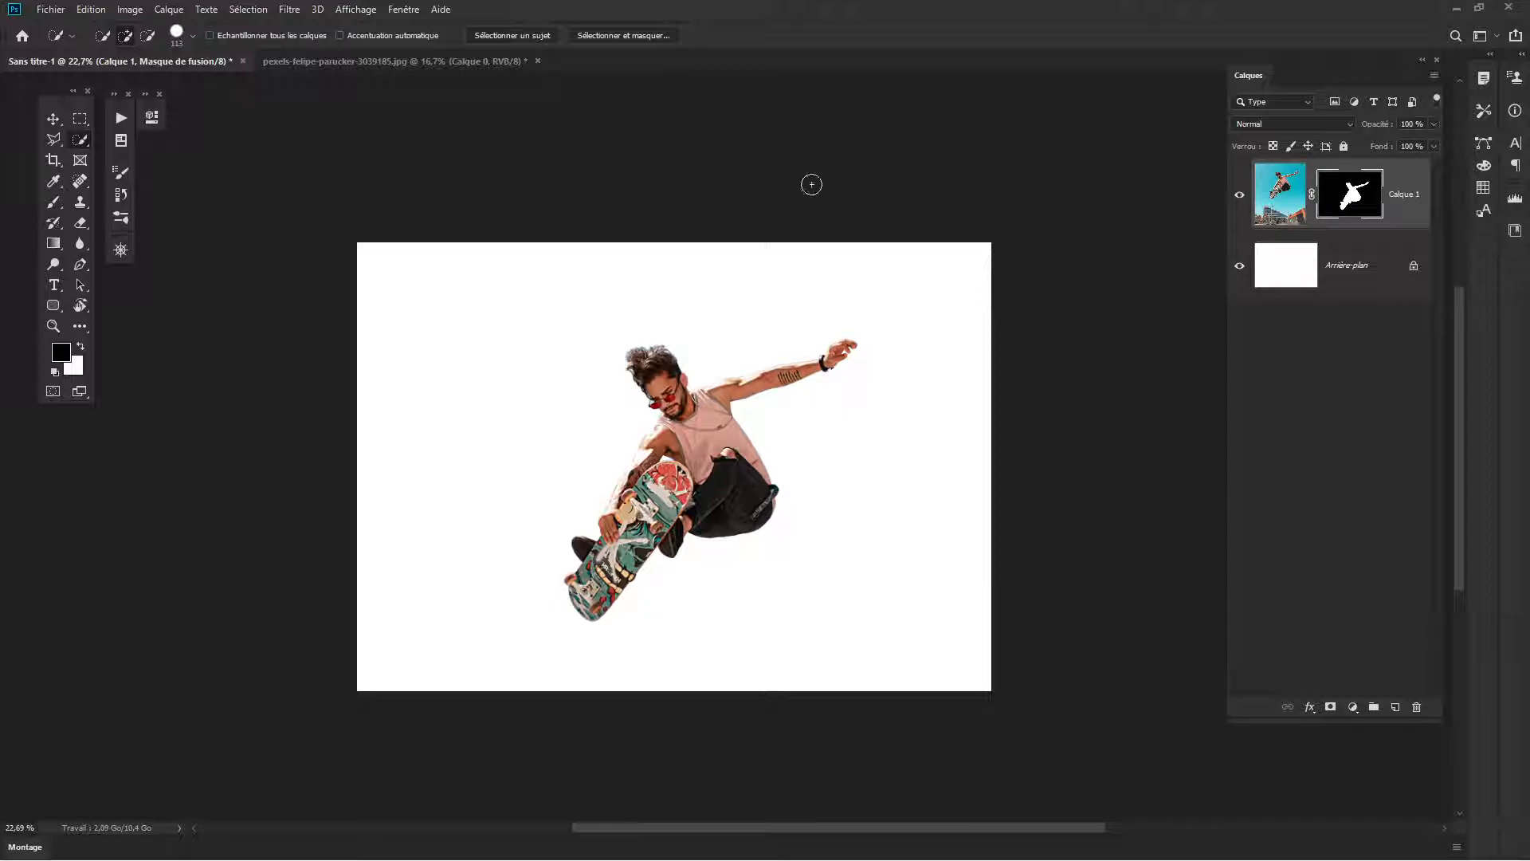
Copy the full photo layer from the original image file into the Sans titre-1 document.
{"action": "left_click", "coordinate": [429, 55]}
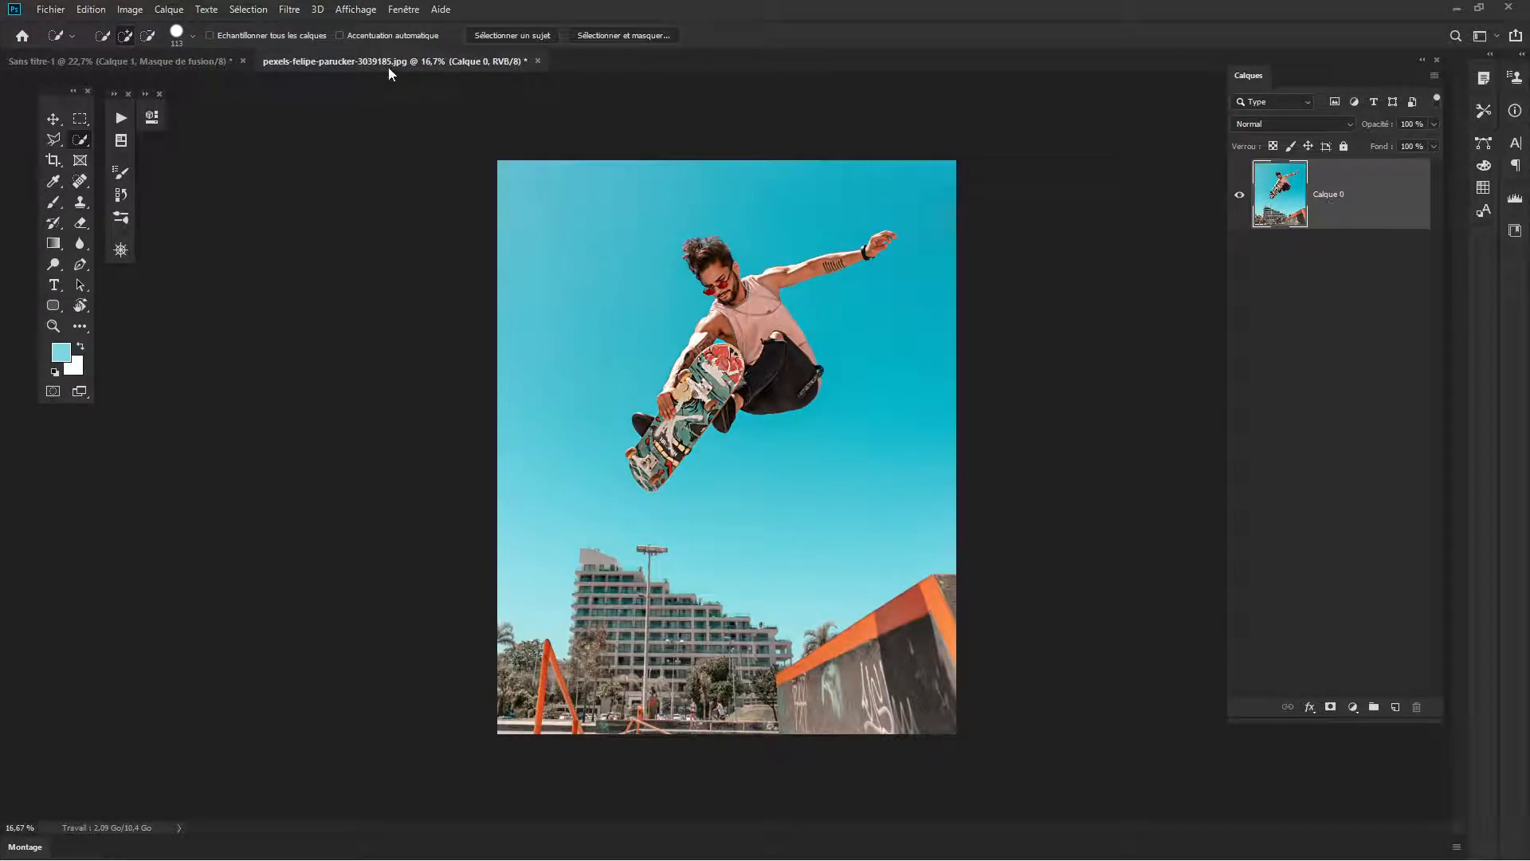
{"action": "left_click", "coordinate": [154, 59]}
{"action": "left_click", "coordinate": [342, 61]}
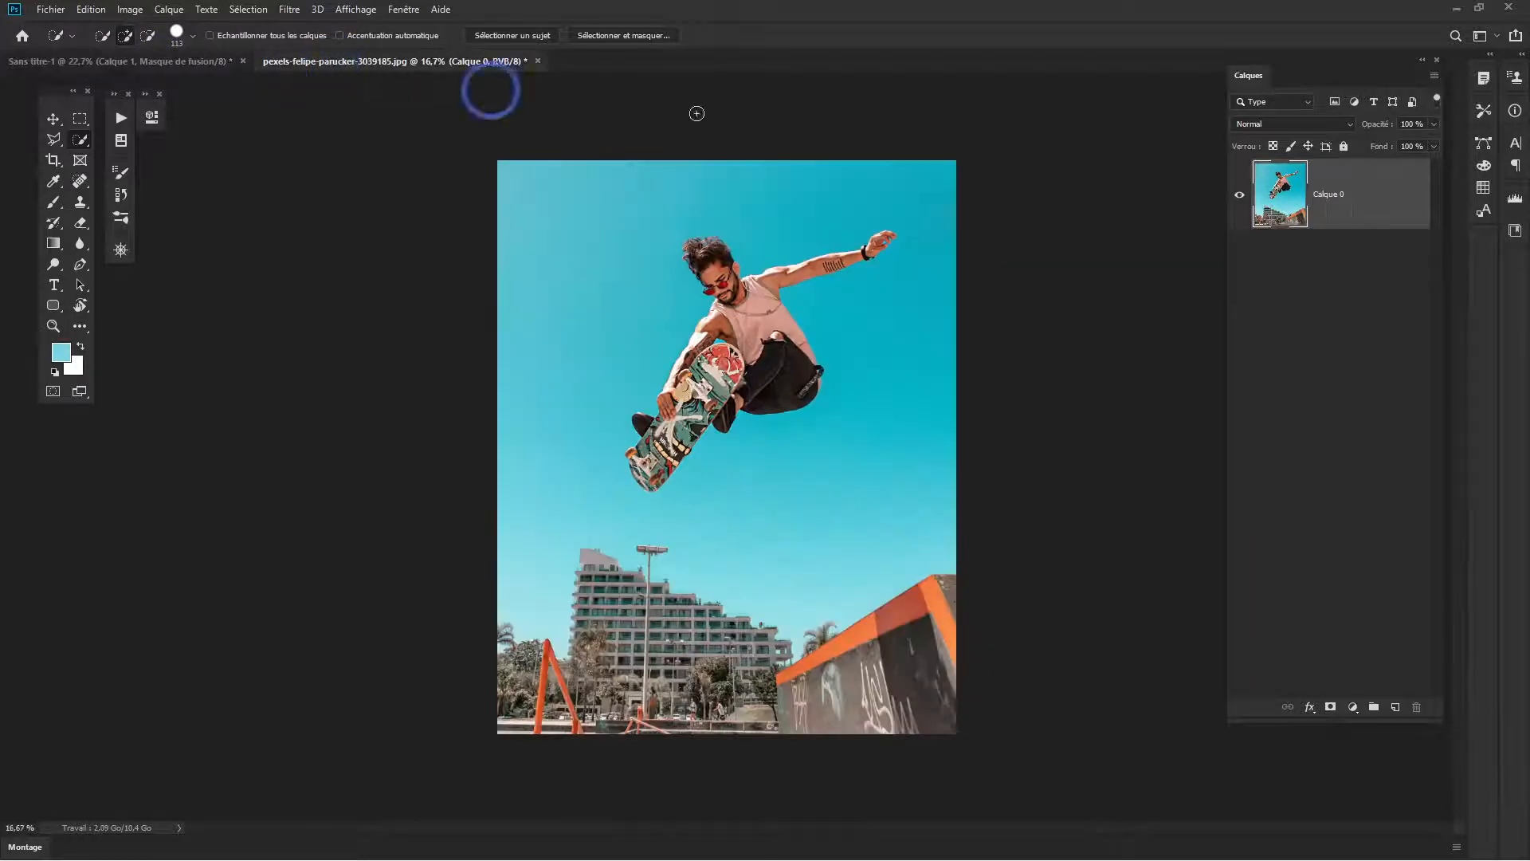
{"action": "mouse_move", "coordinate": [1323, 195]}
{"action": "left_mouse_down"}
{"action": "mouse_move", "coordinate": [218, 119]}
{"action": "mouse_move", "coordinate": [154, 69]}
{"action": "mouse_move", "coordinate": [154, 41]}
{"action": "mouse_move", "coordinate": [640, 353]}
{"action": "left_mouse_up"}
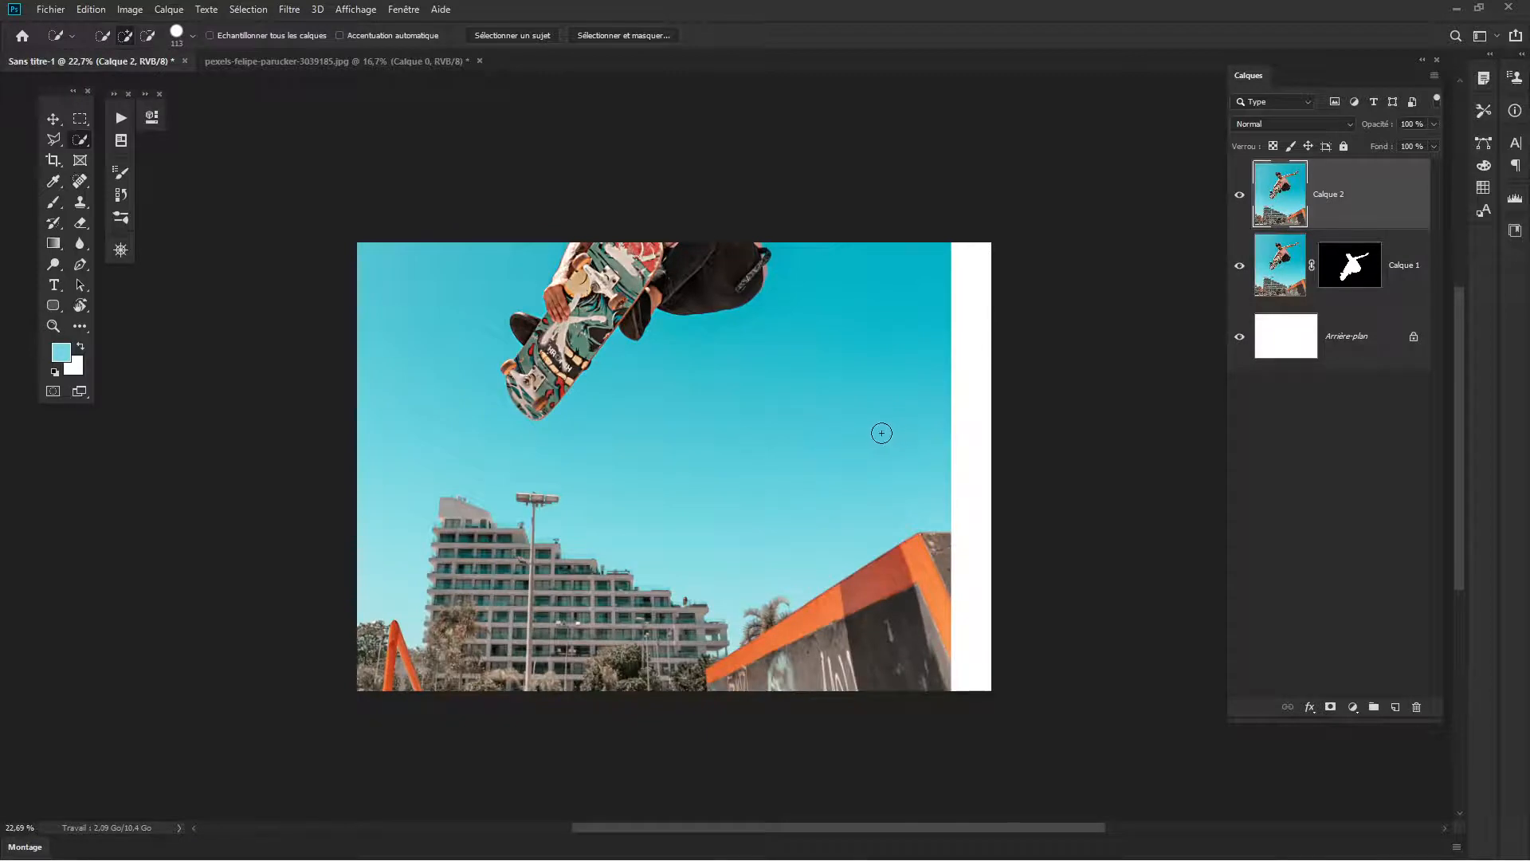
Scale the copied photo to about 69 % and place it over the left part of the canvas as a colour reference.
{"action": "key", "text": "v"}
{"action": "left_click_drag", "start_coordinate": [864, 440], "coordinate": [821, 424]}
{"action": "key", "text": "ctrl+t"}
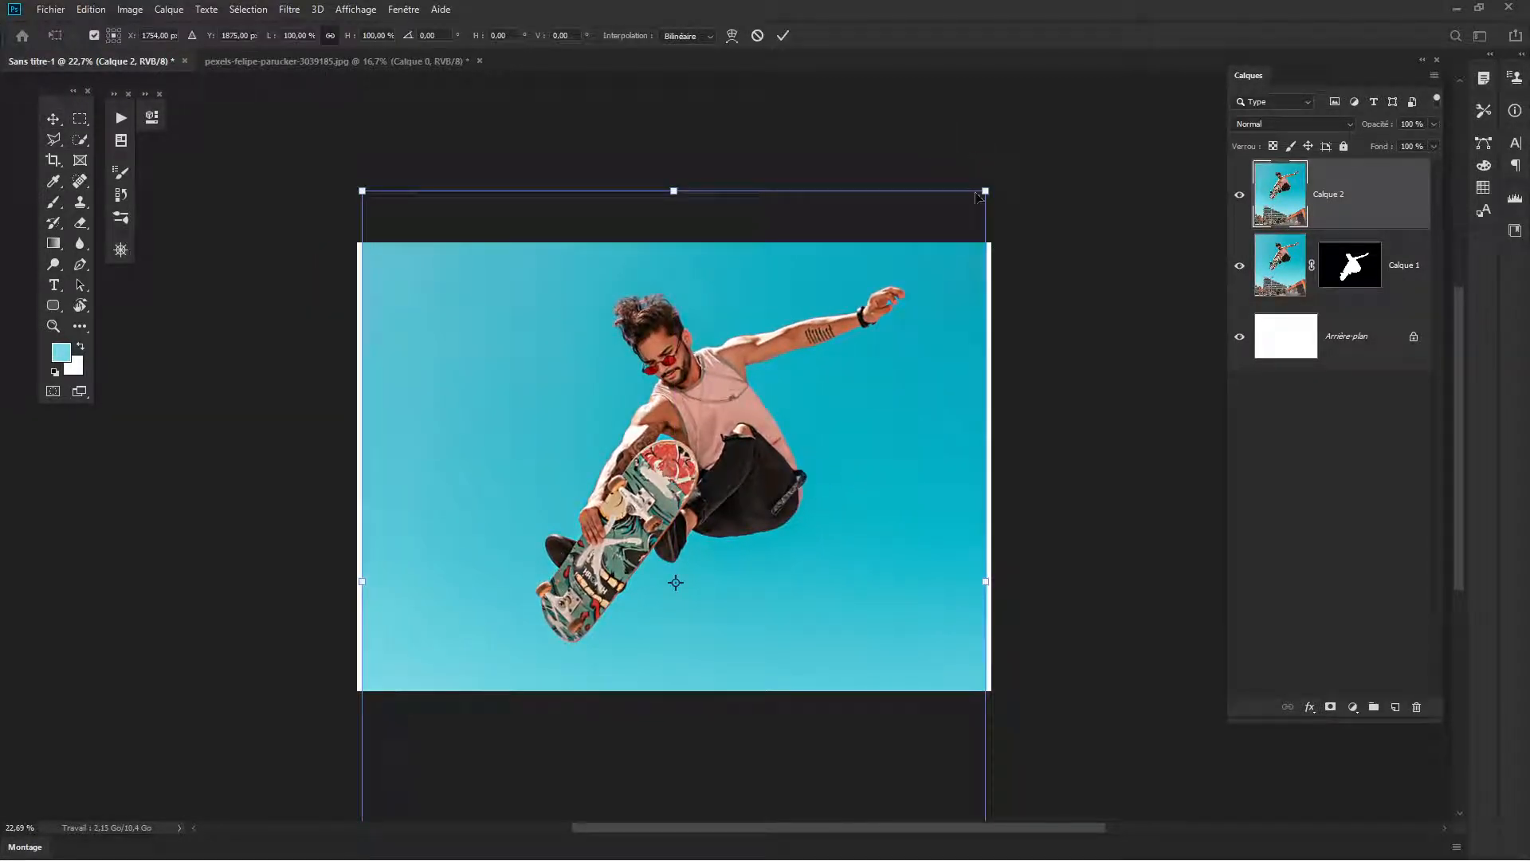
{"action": "left_click_drag", "start_coordinate": [986, 190], "coordinate": [785, 431]}
{"action": "left_click_drag", "start_coordinate": [701, 557], "coordinate": [677, 387]}
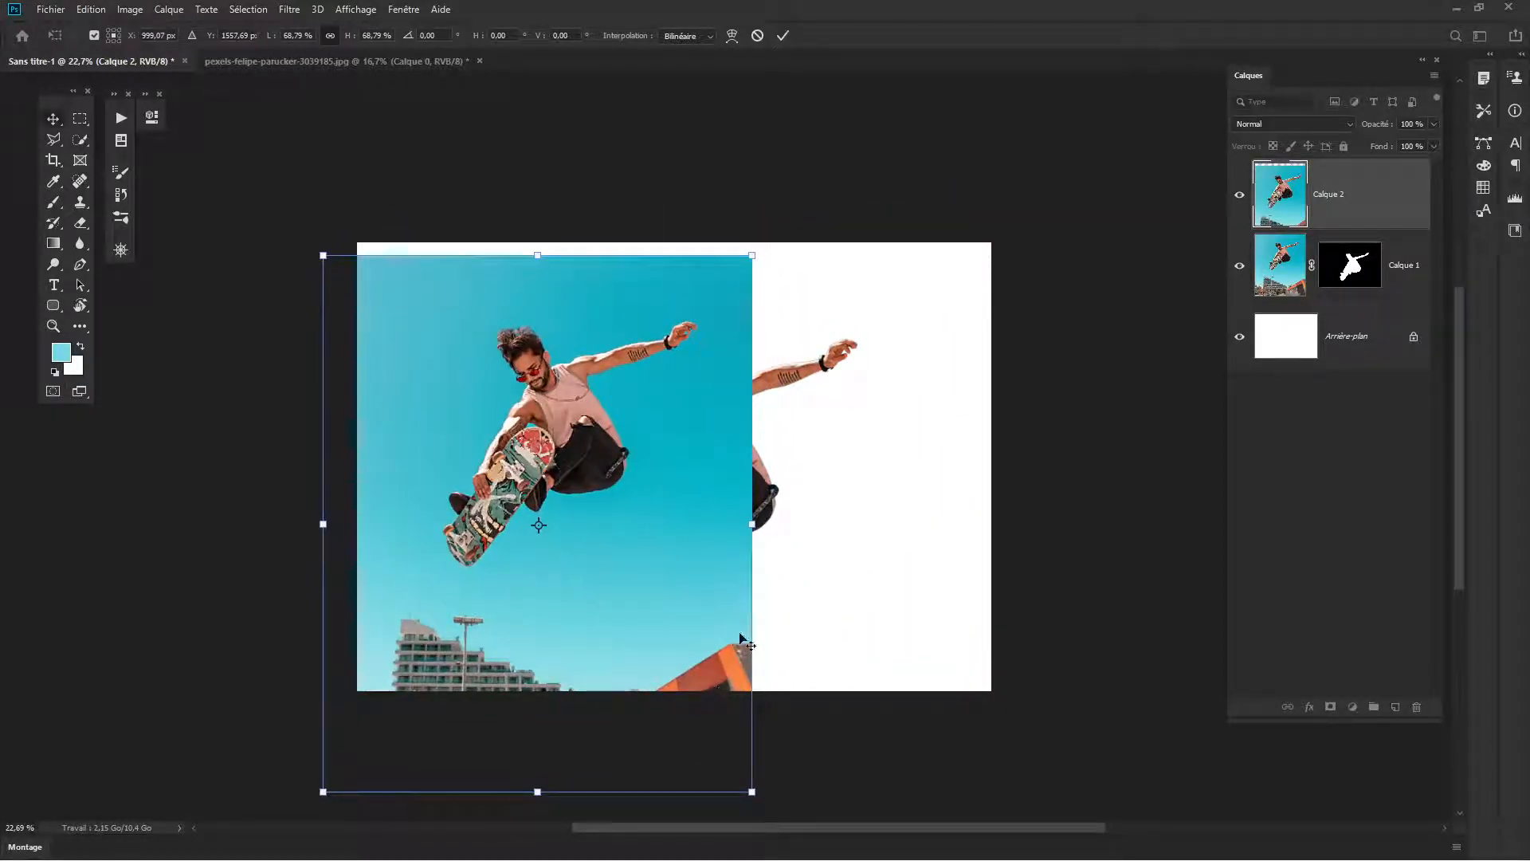
{"action": "key", "text": "Return"}
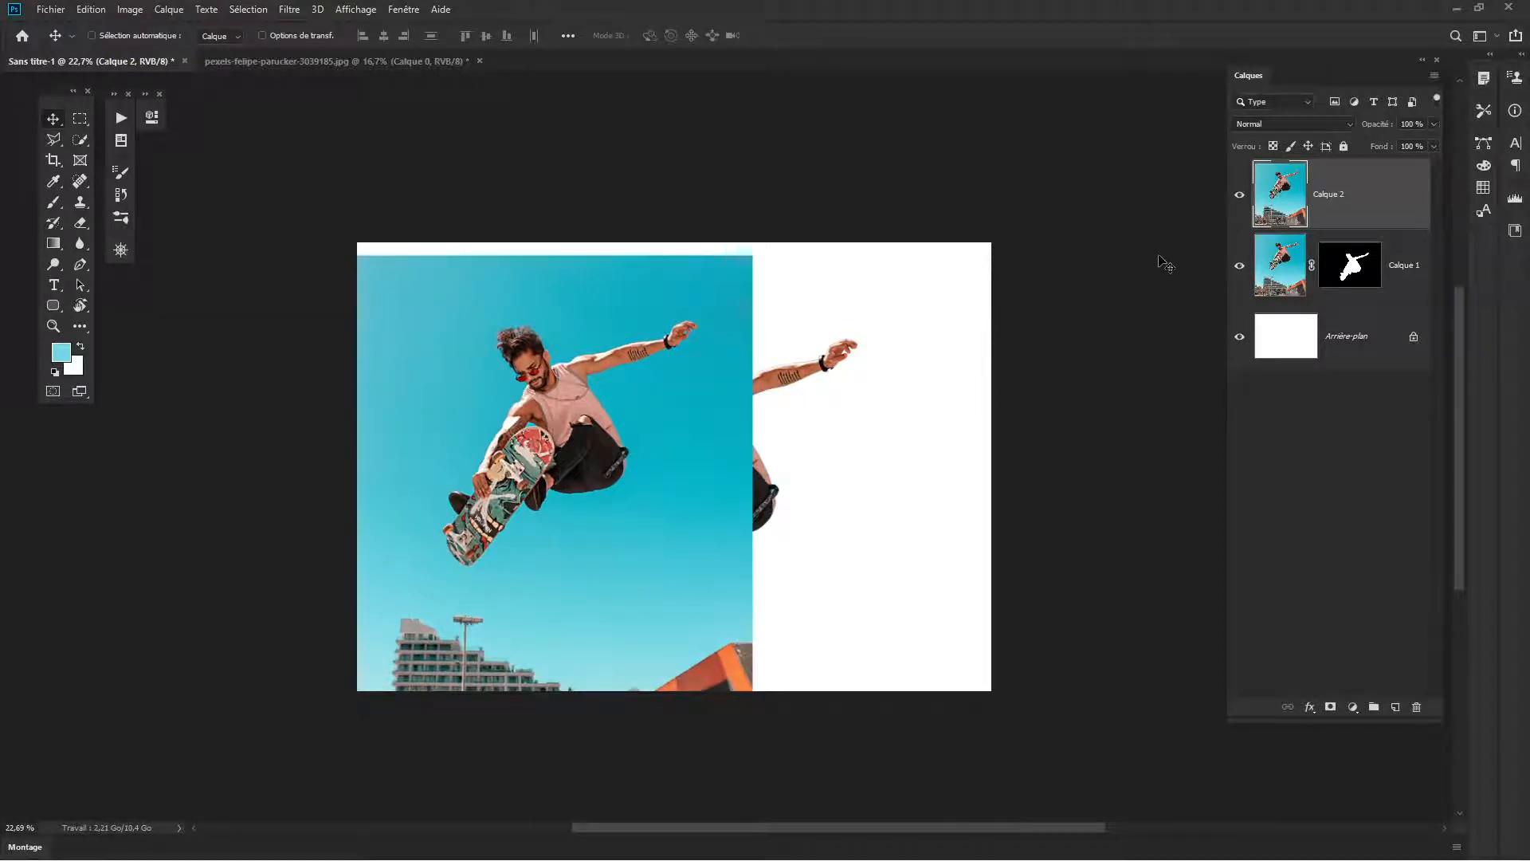
Add a gradient fill layer directly above the white Arrière-plan layer.
{"action": "left_click", "coordinate": [1272, 271]}
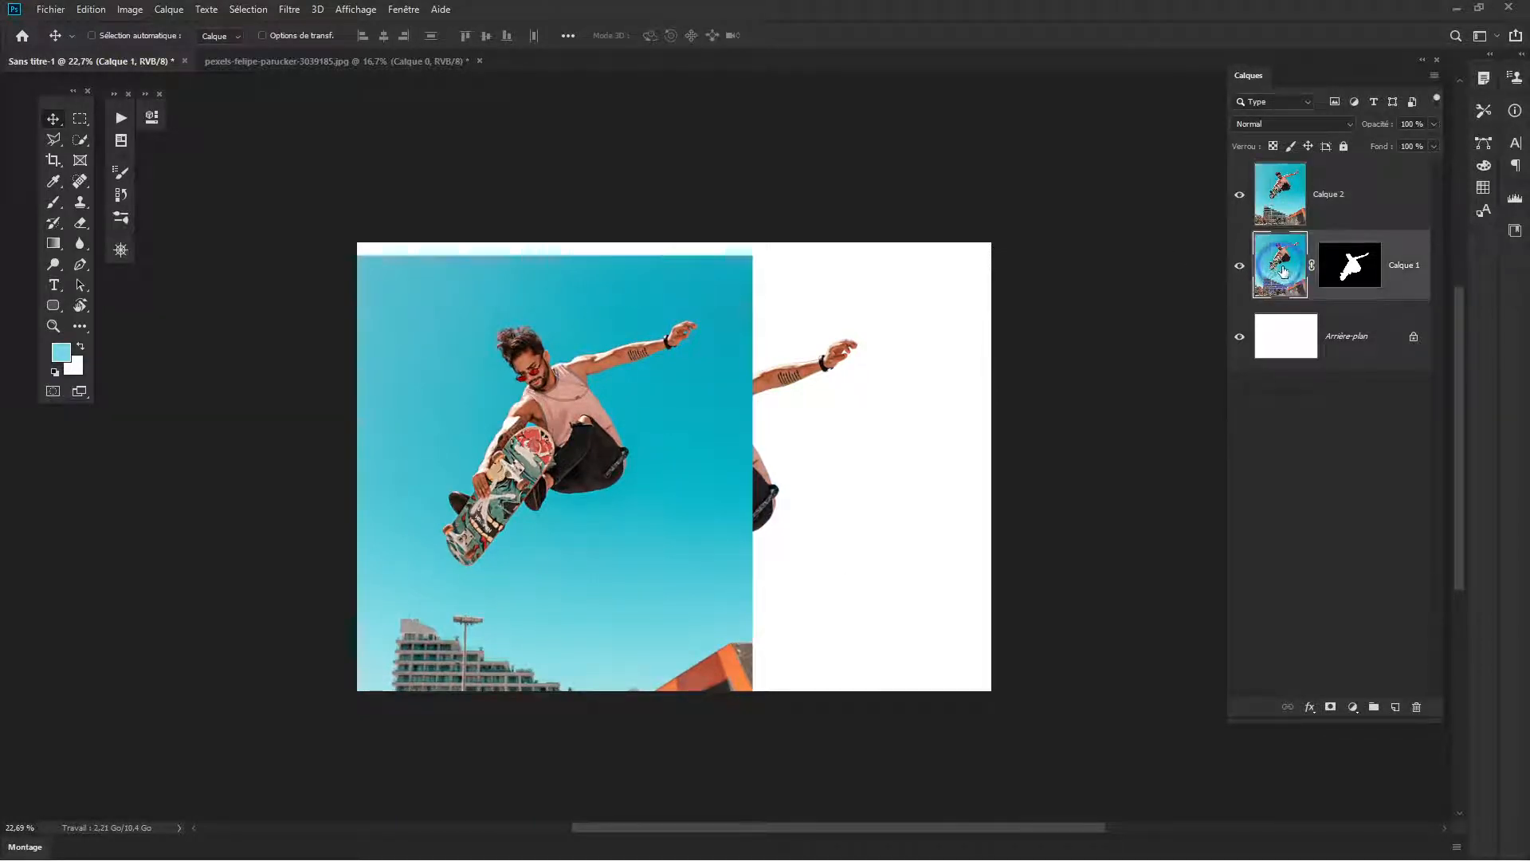
{"action": "left_click", "coordinate": [1357, 341]}
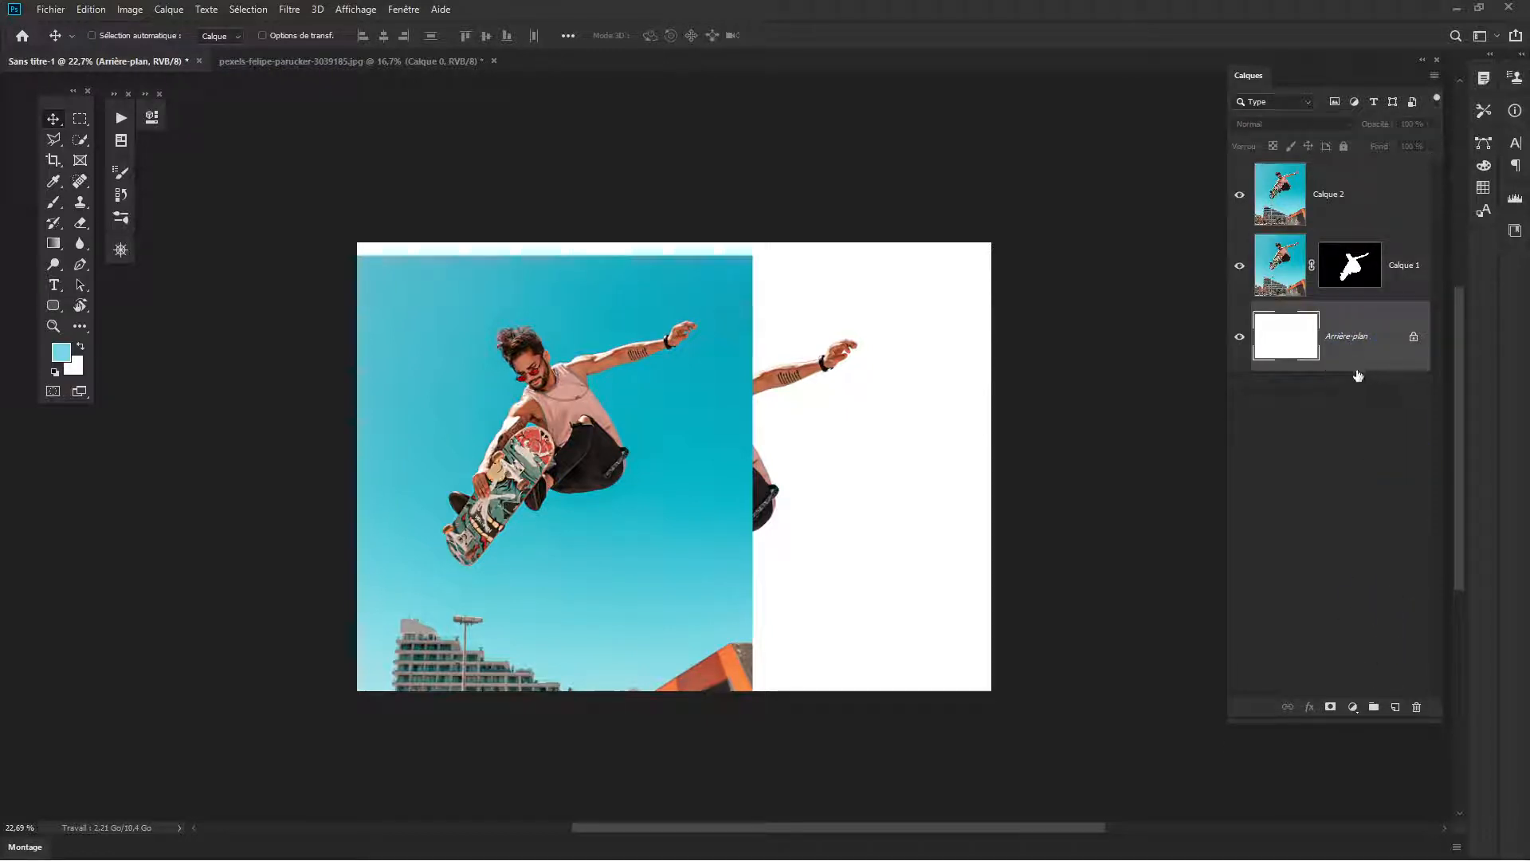
{"action": "left_click", "coordinate": [1352, 708]}
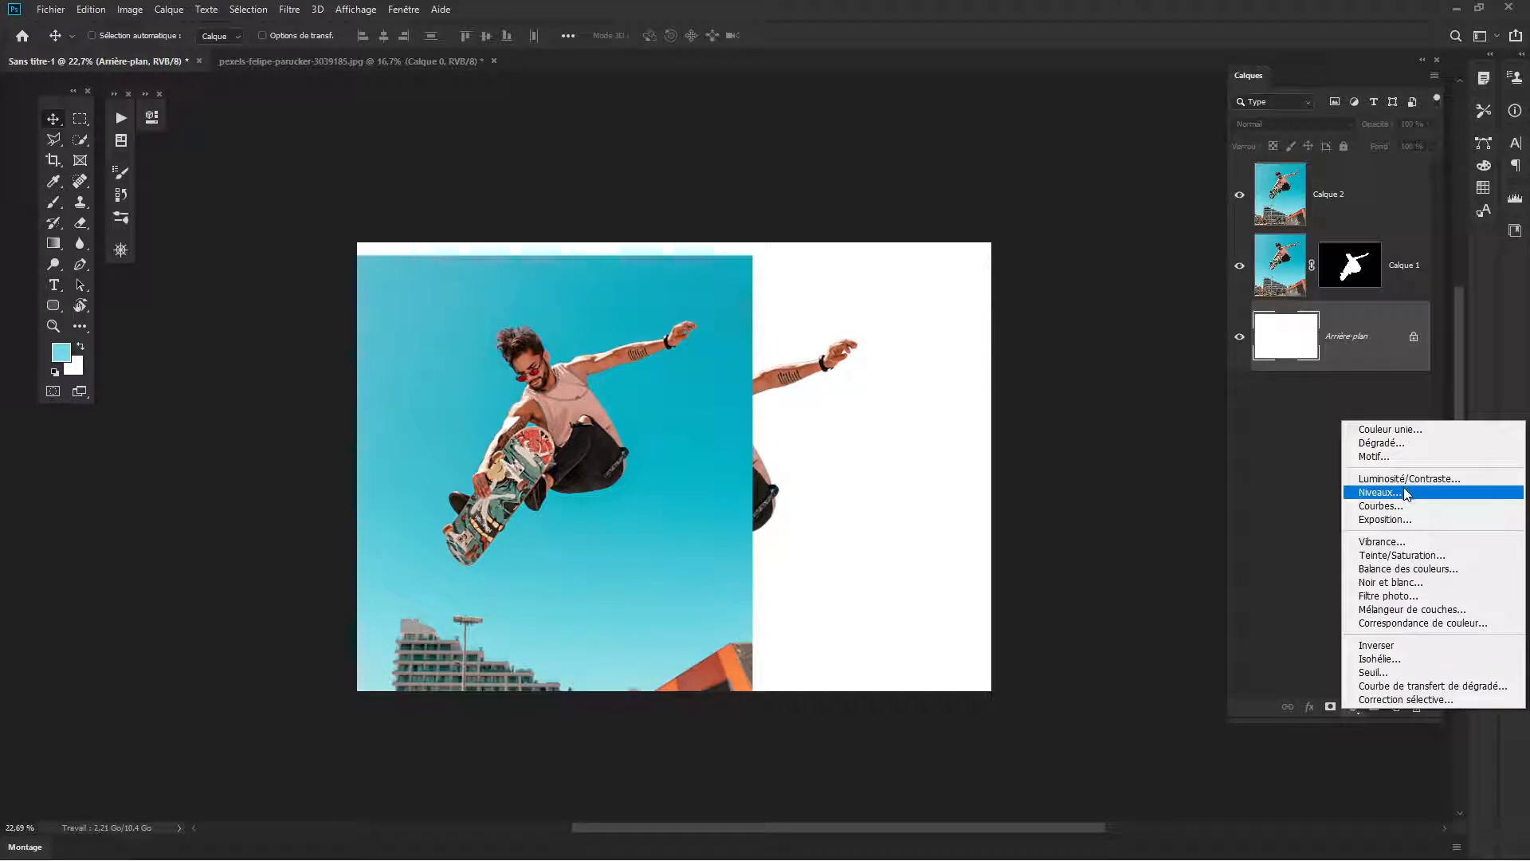
{"action": "left_click", "coordinate": [1387, 442]}
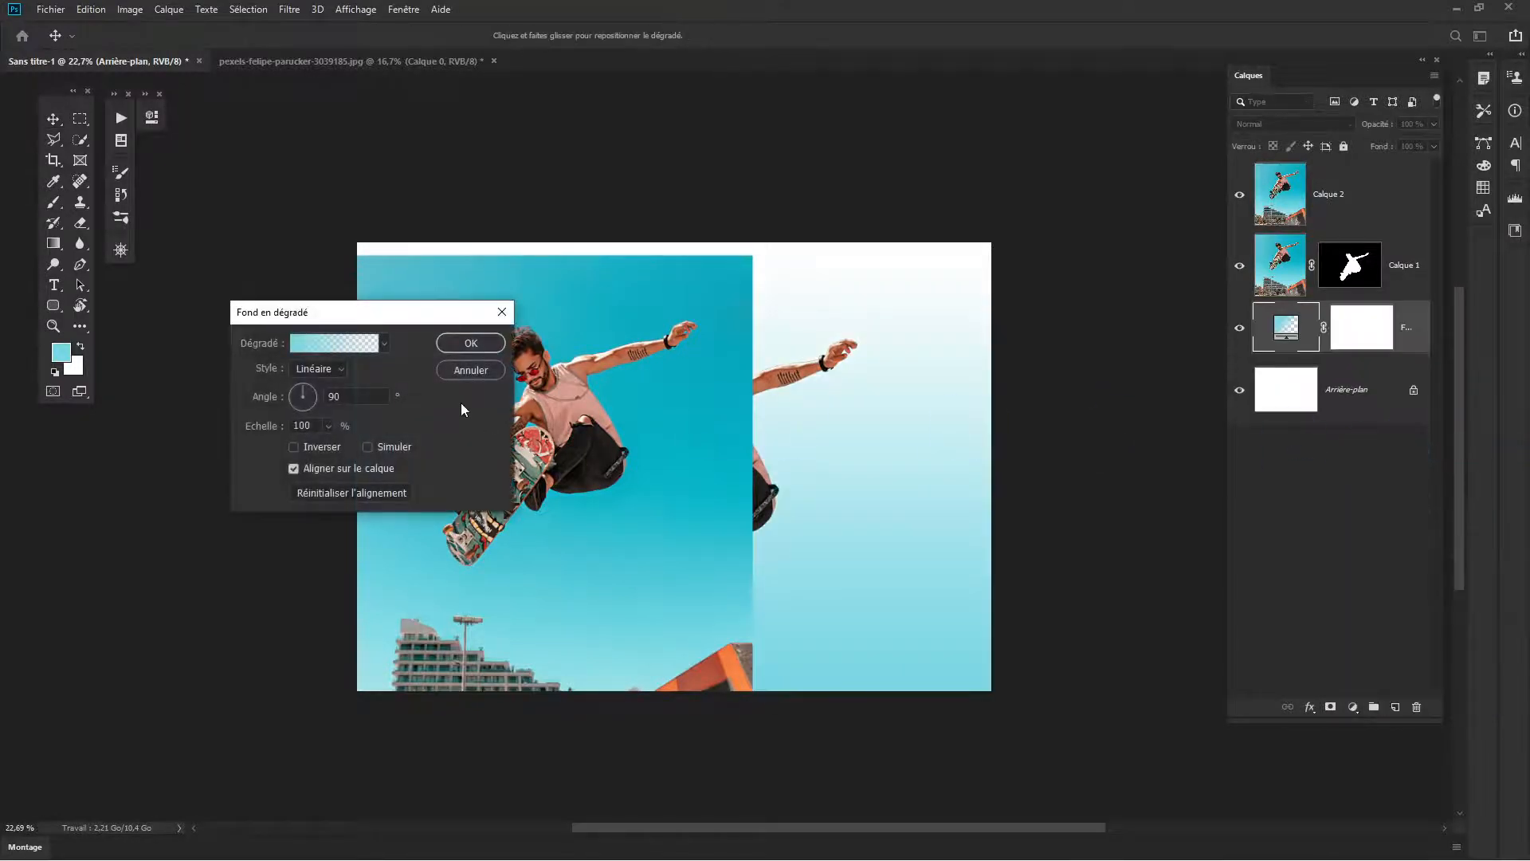
Set the gradient's starting colour to the pale blue sampled from the lower sky in the reference photo.
{"action": "left_click", "coordinate": [314, 345]}
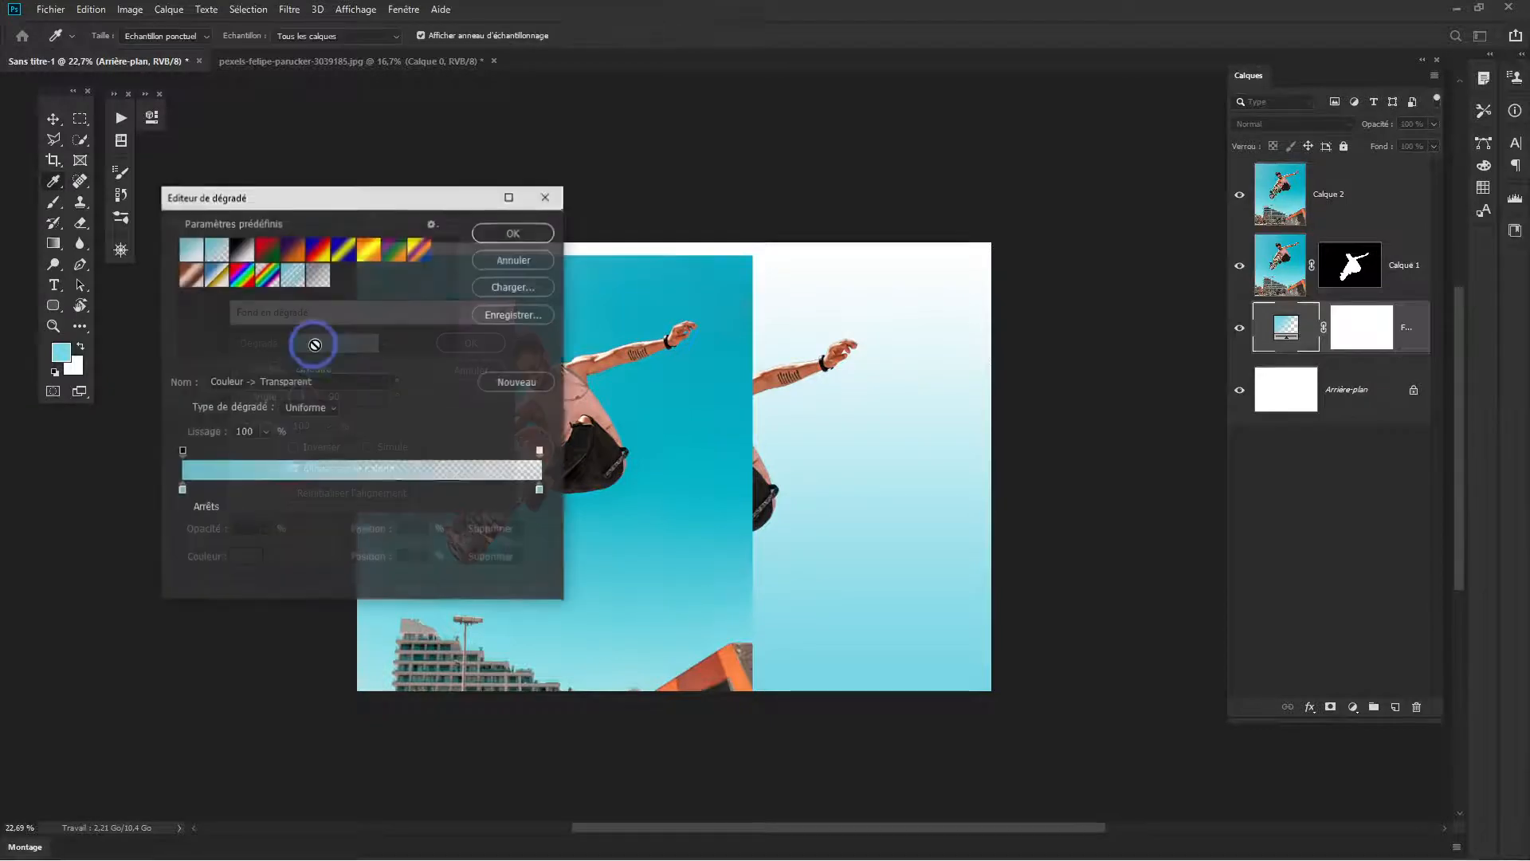
{"action": "left_click", "coordinate": [181, 491]}
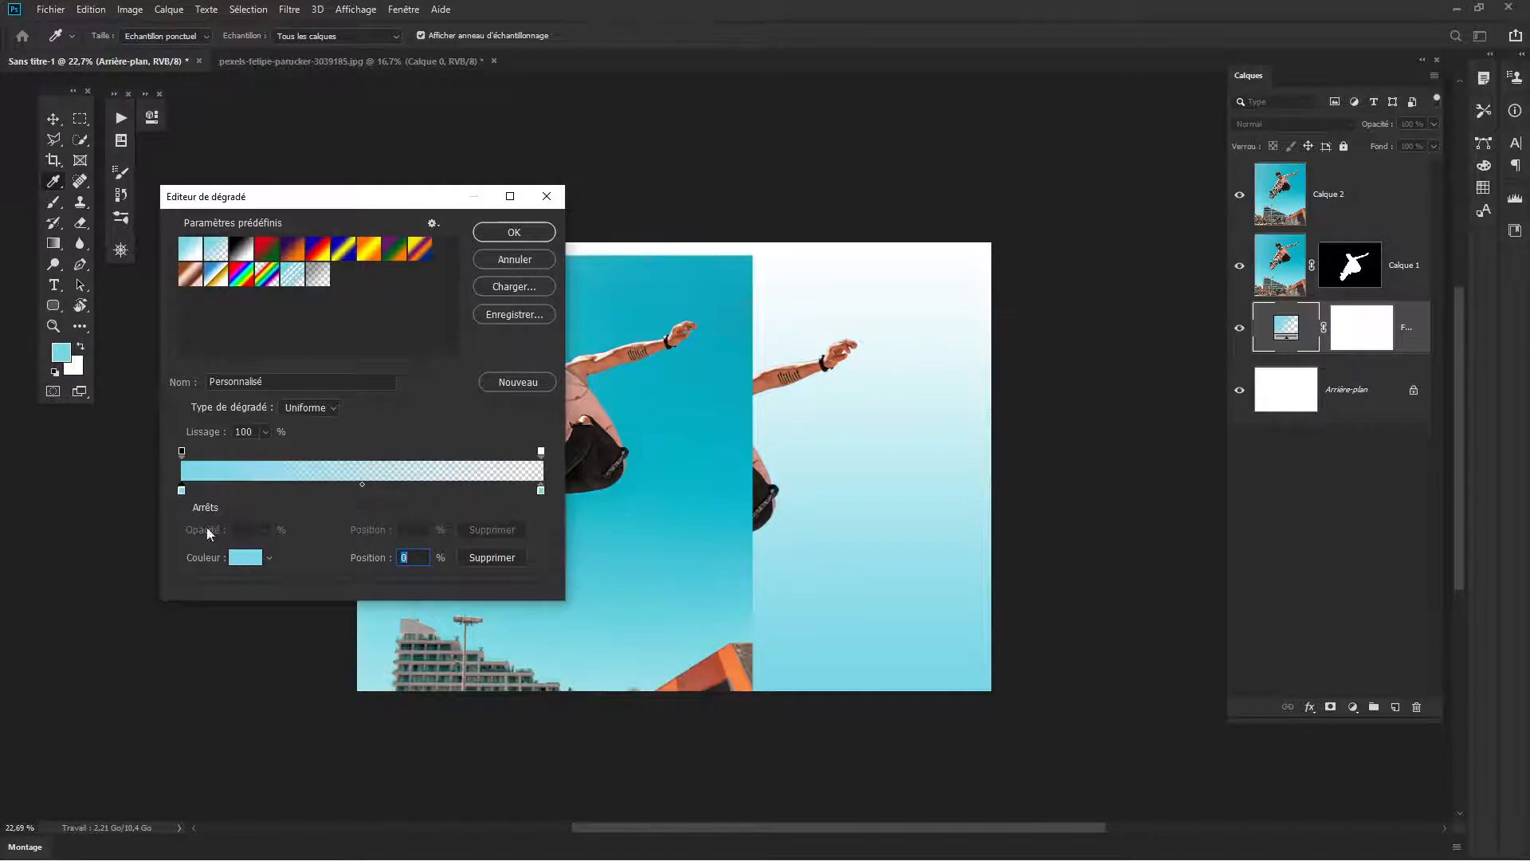
{"action": "left_click_drag", "start_coordinate": [680, 655], "coordinate": [645, 490]}
{"action": "left_click_drag", "start_coordinate": [706, 618], "coordinate": [683, 650]}
Set the opacity stop at the end of the gradient to 100 %.
{"action": "left_click_drag", "start_coordinate": [540, 490], "coordinate": [535, 488]}
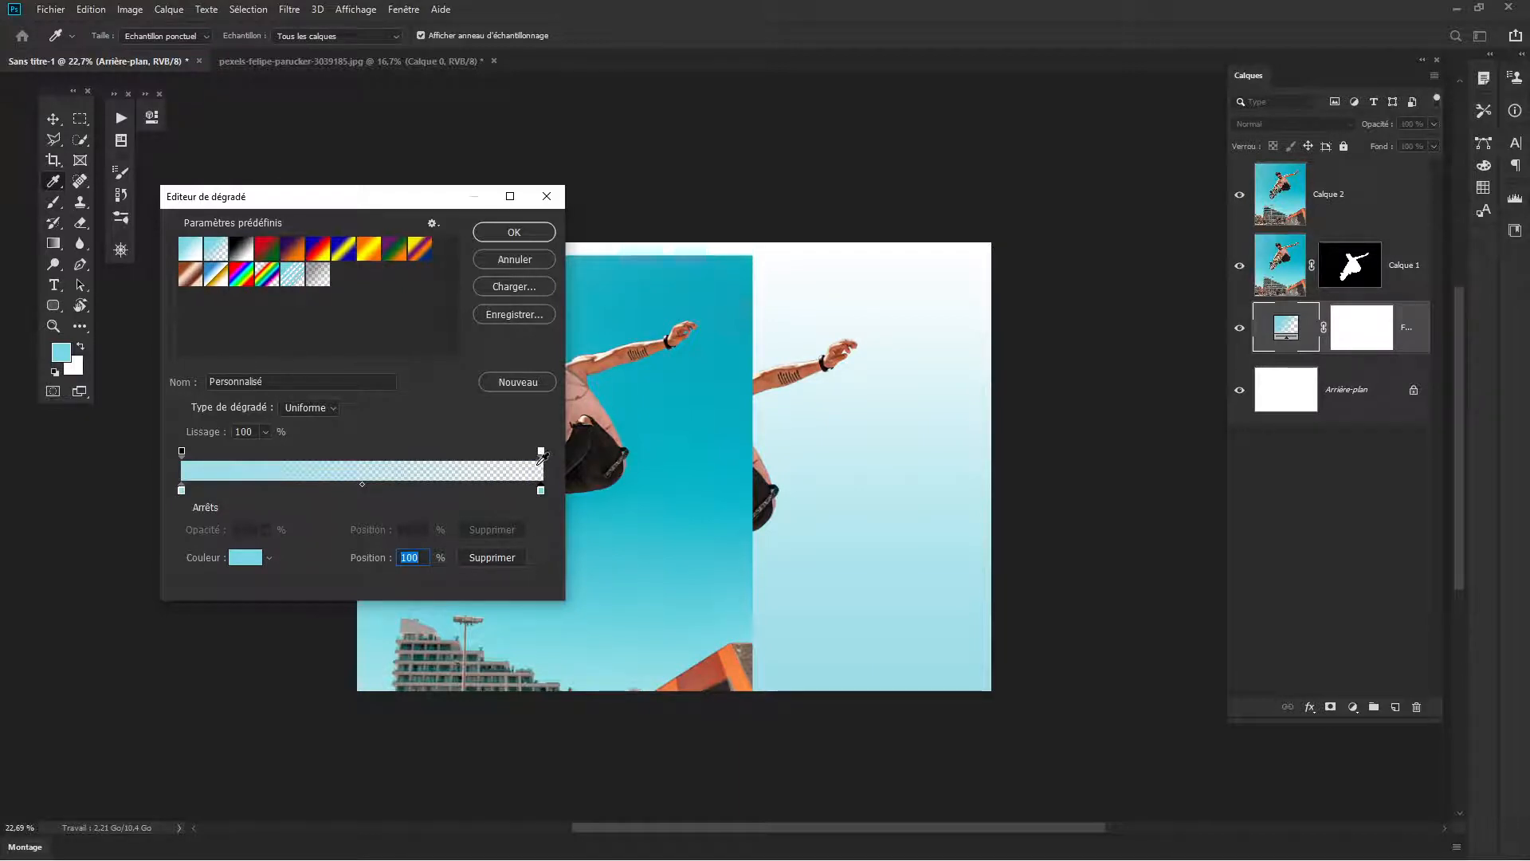
{"action": "left_click", "coordinate": [540, 452]}
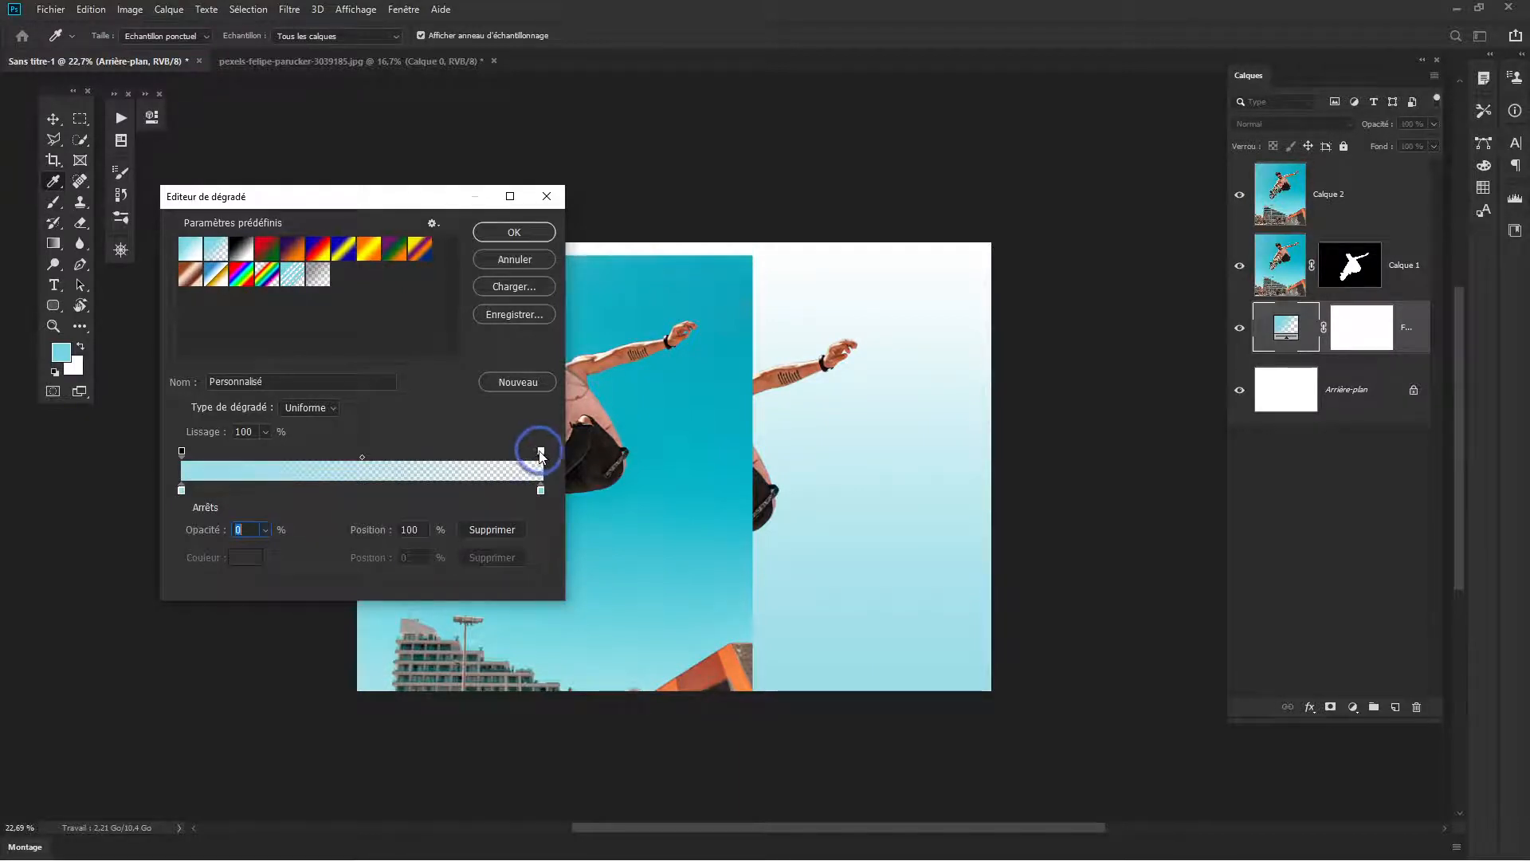
{"action": "left_click", "coordinate": [265, 529]}
{"action": "left_click_drag", "start_coordinate": [265, 550], "coordinate": [469, 548]}
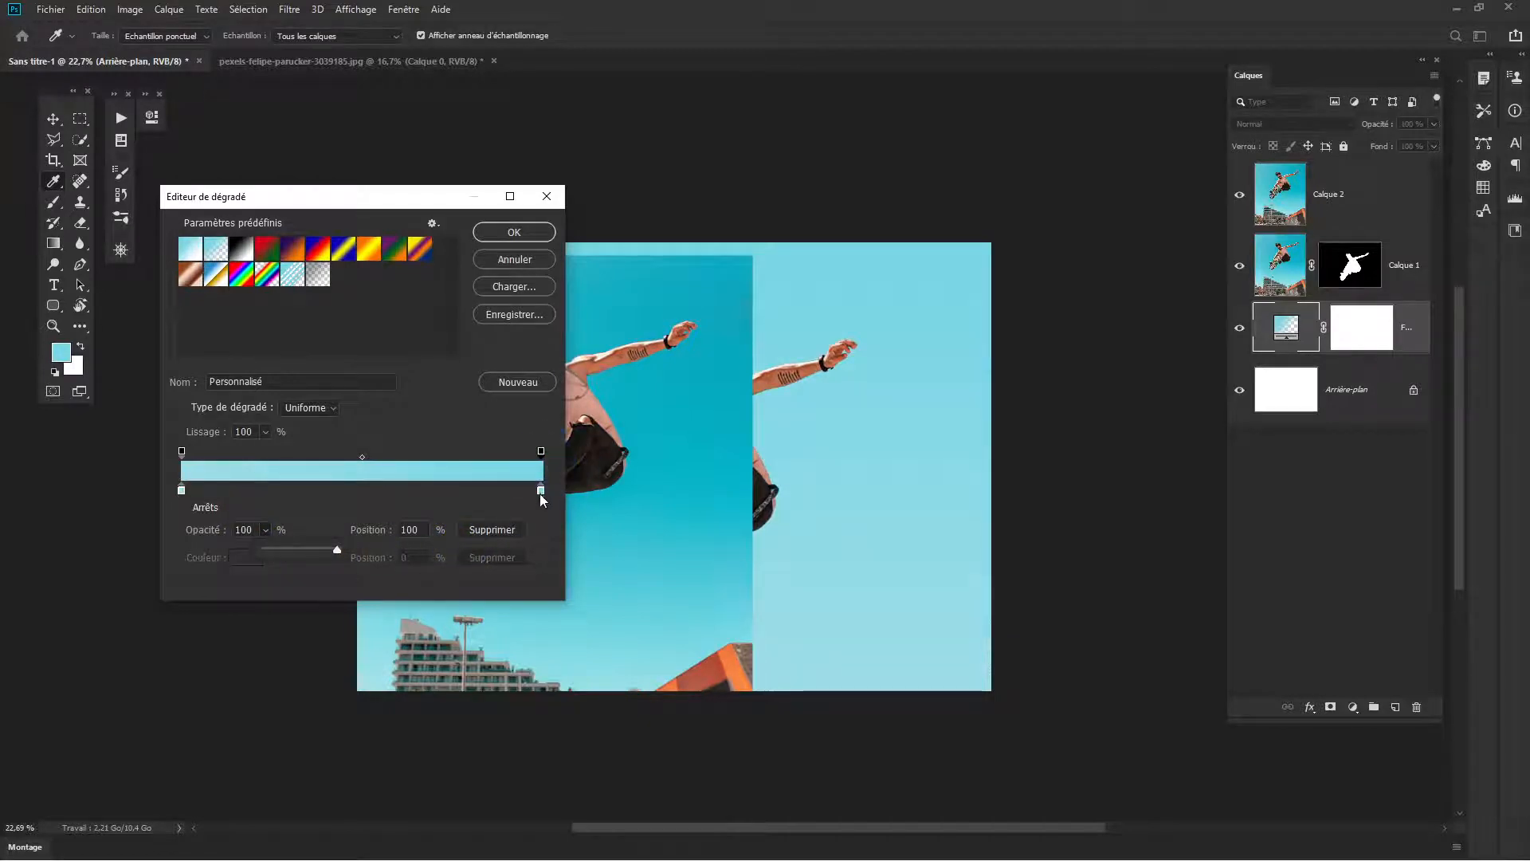
Set the gradient's end colour to the deeper blue sampled from the top of the photo's sky and apply the linear 90° fill.
{"action": "left_click", "coordinate": [541, 491]}
{"action": "left_click", "coordinate": [745, 258]}
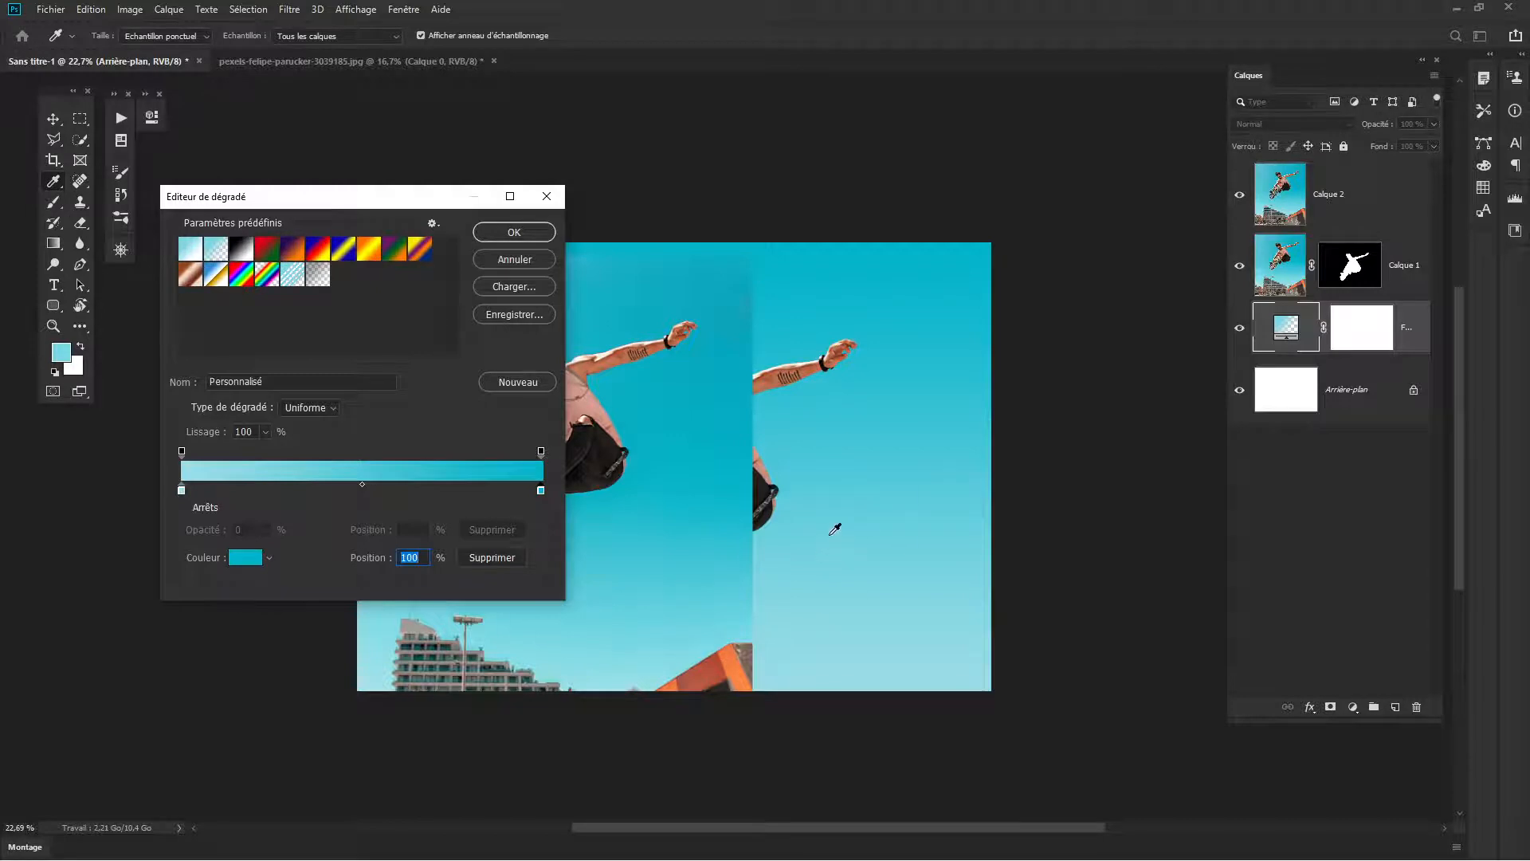
{"action": "left_click", "coordinate": [515, 232]}
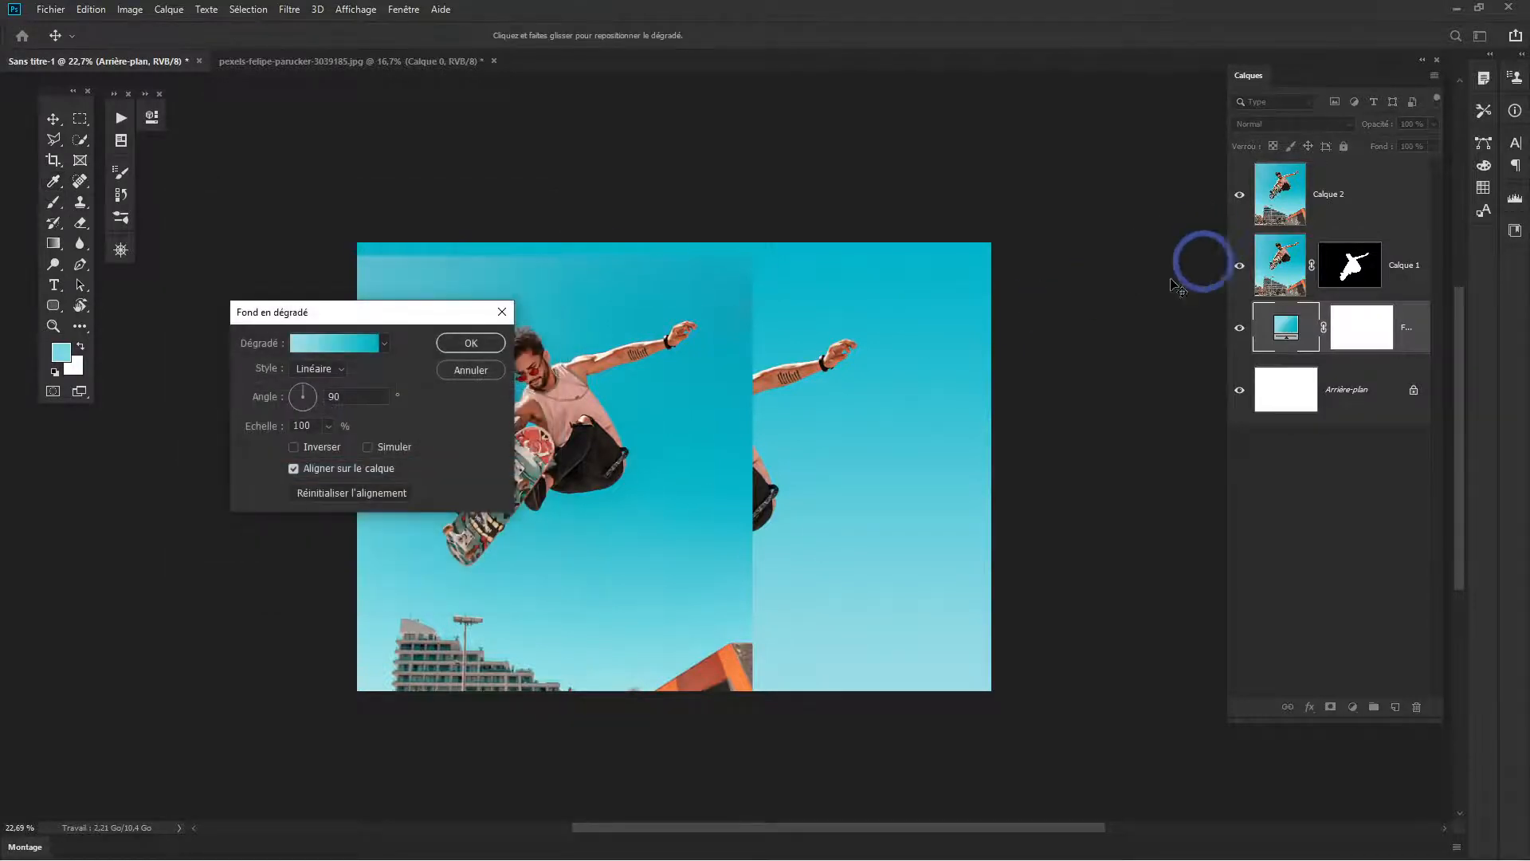
{"action": "left_click", "coordinate": [478, 343]}
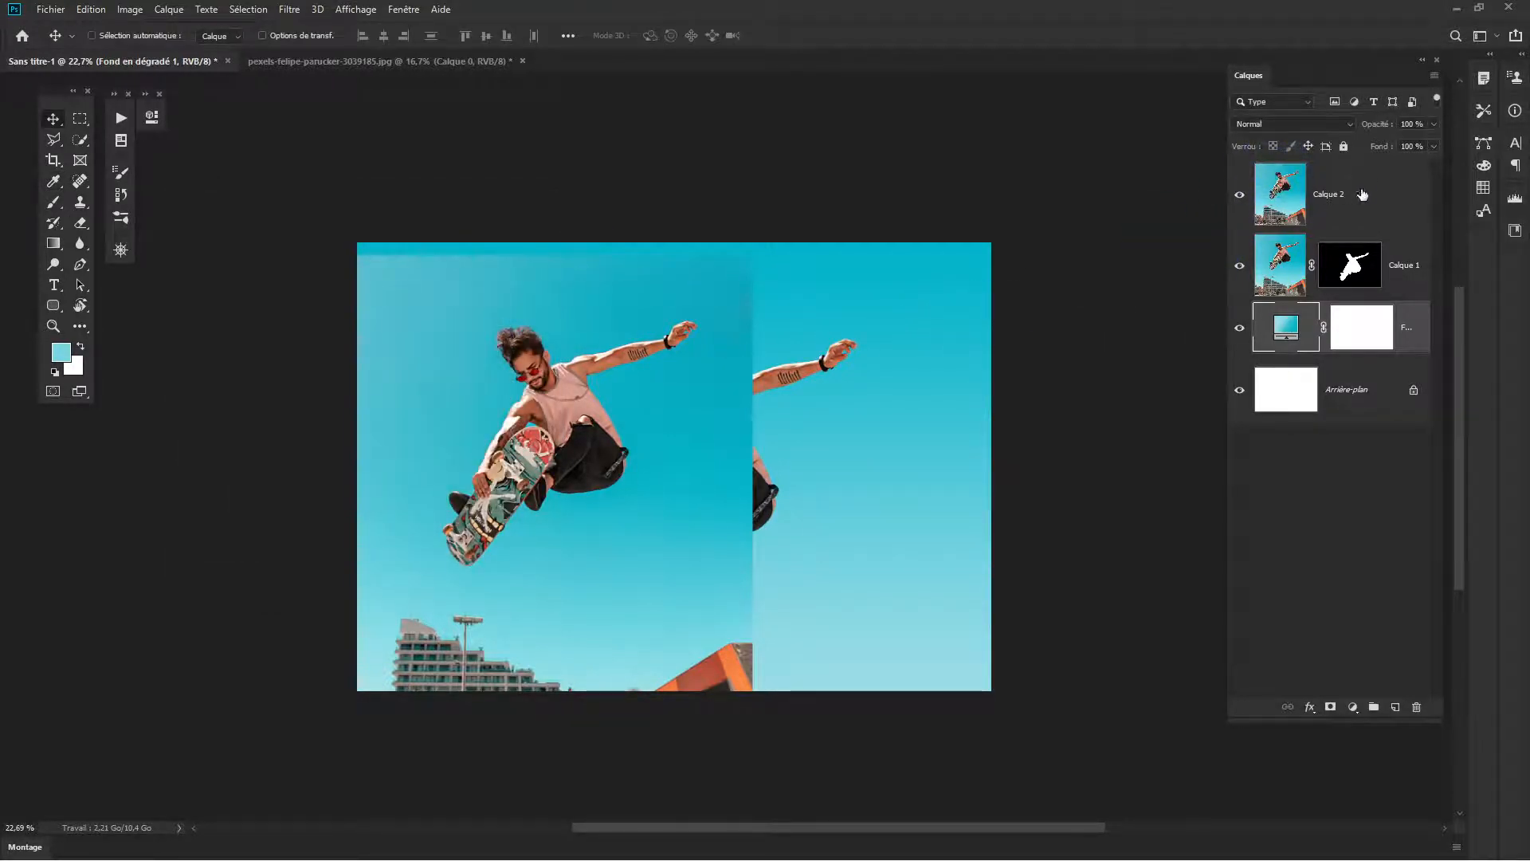
Hide the reference photo layer Calque 2.
{"action": "left_click", "coordinate": [1275, 191]}
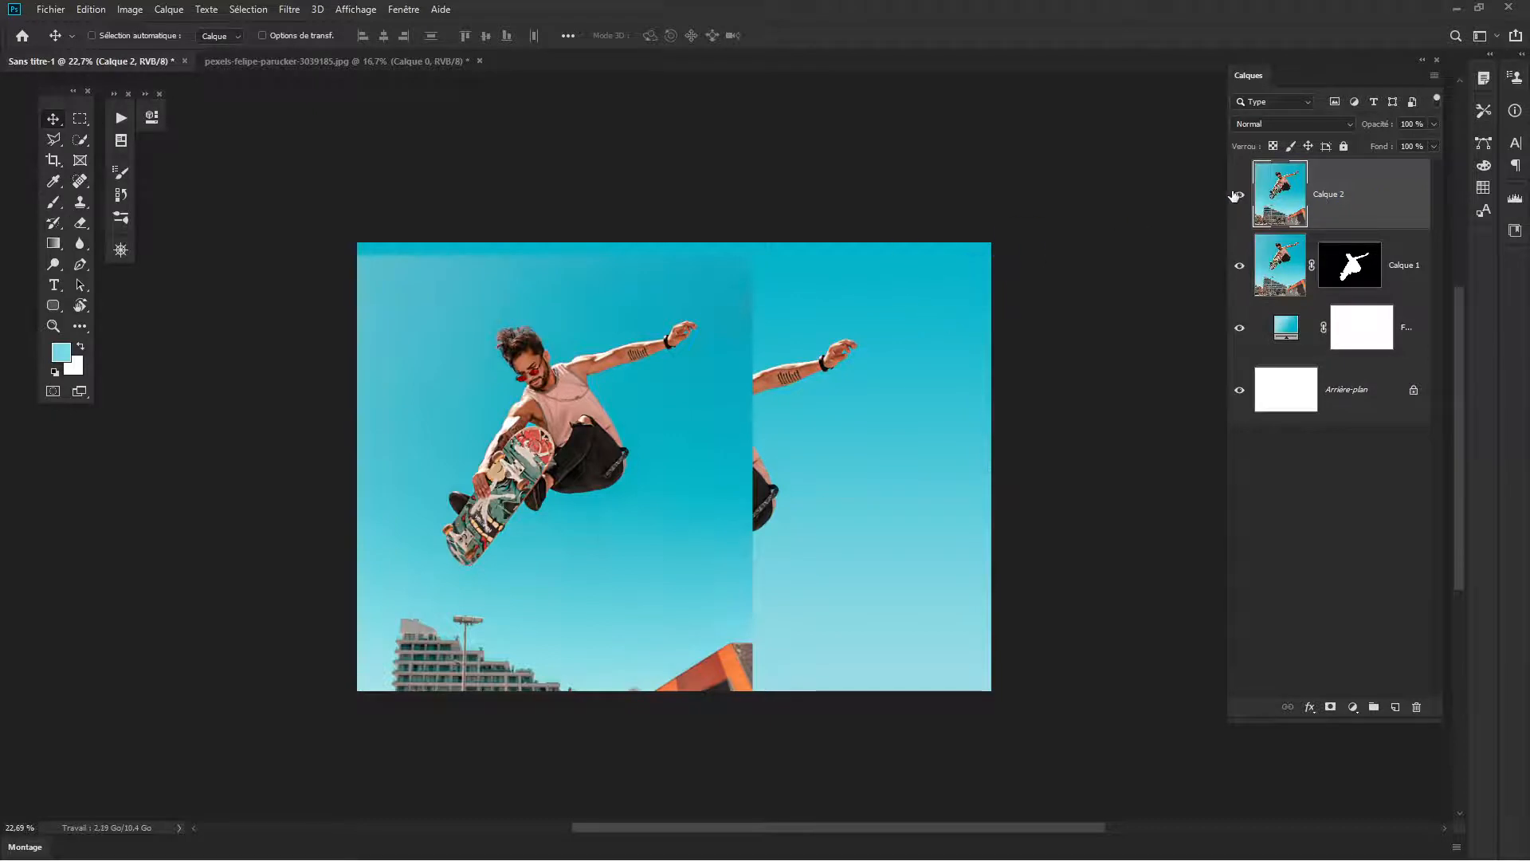
{"action": "left_click", "coordinate": [1239, 194]}
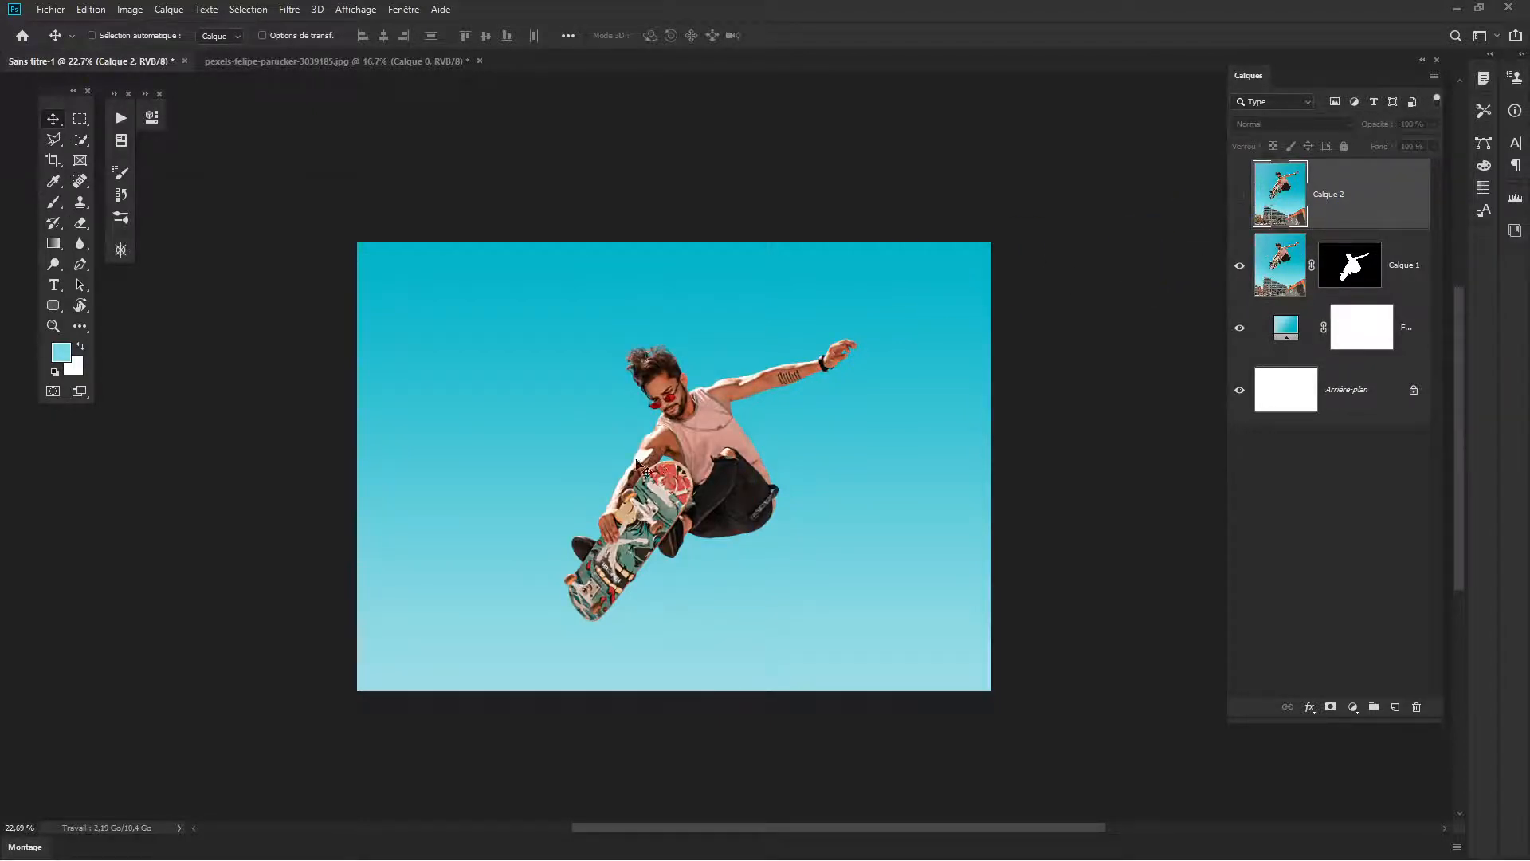
Show the reference photo layer Calque 2 and reposition it so its graffiti-covered ramp lies fully inside the canvas.
{"action": "left_click", "coordinate": [1239, 194]}
{"action": "left_click", "coordinate": [1288, 192]}
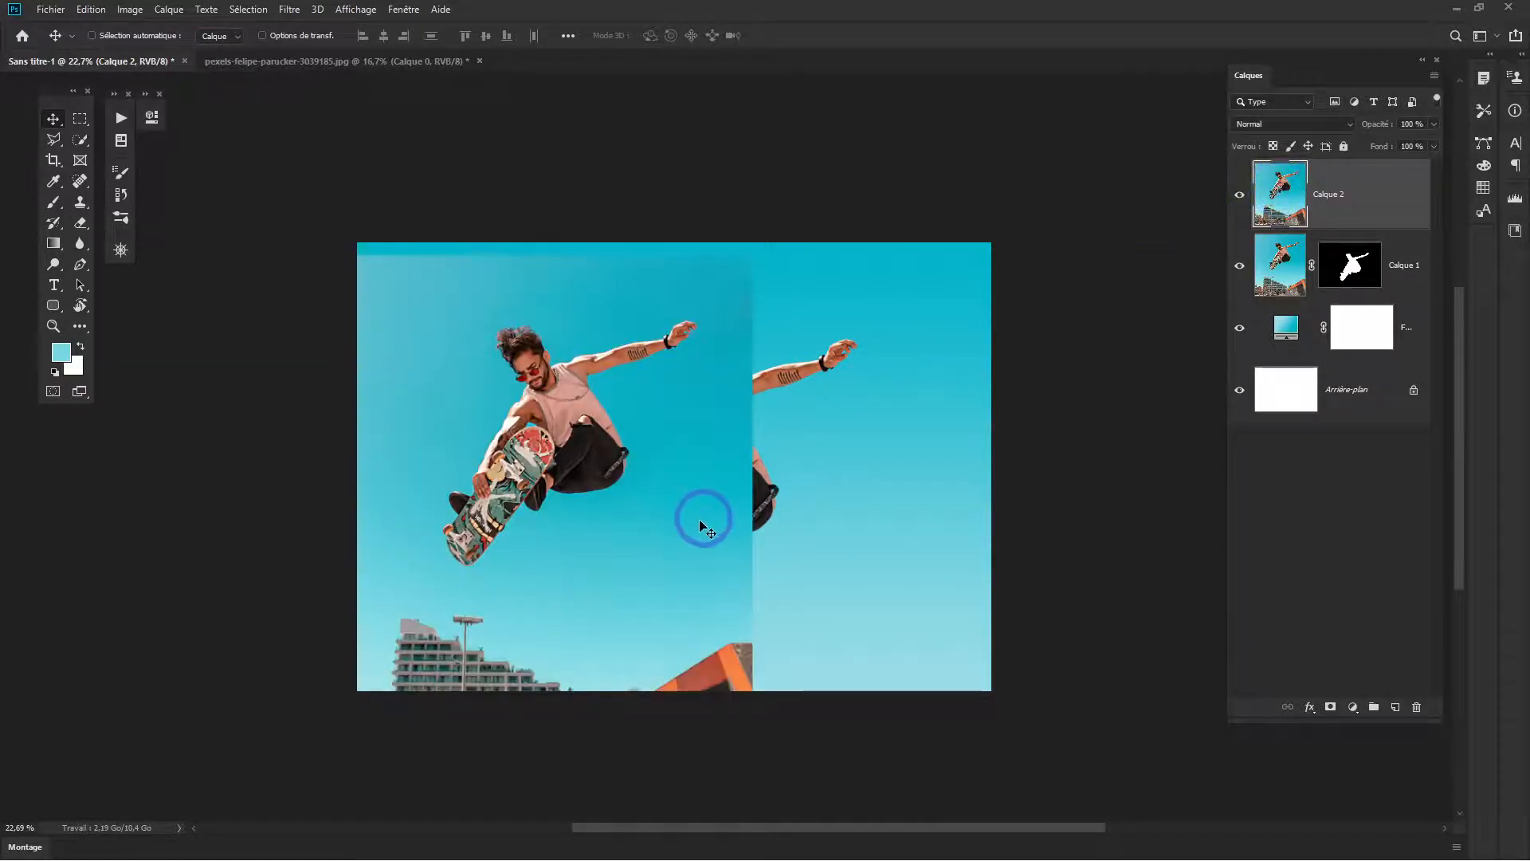
{"action": "left_click_drag", "start_coordinate": [668, 539], "coordinate": [676, 529]}
{"action": "left_click_drag", "start_coordinate": [765, 408], "coordinate": [765, 408]}
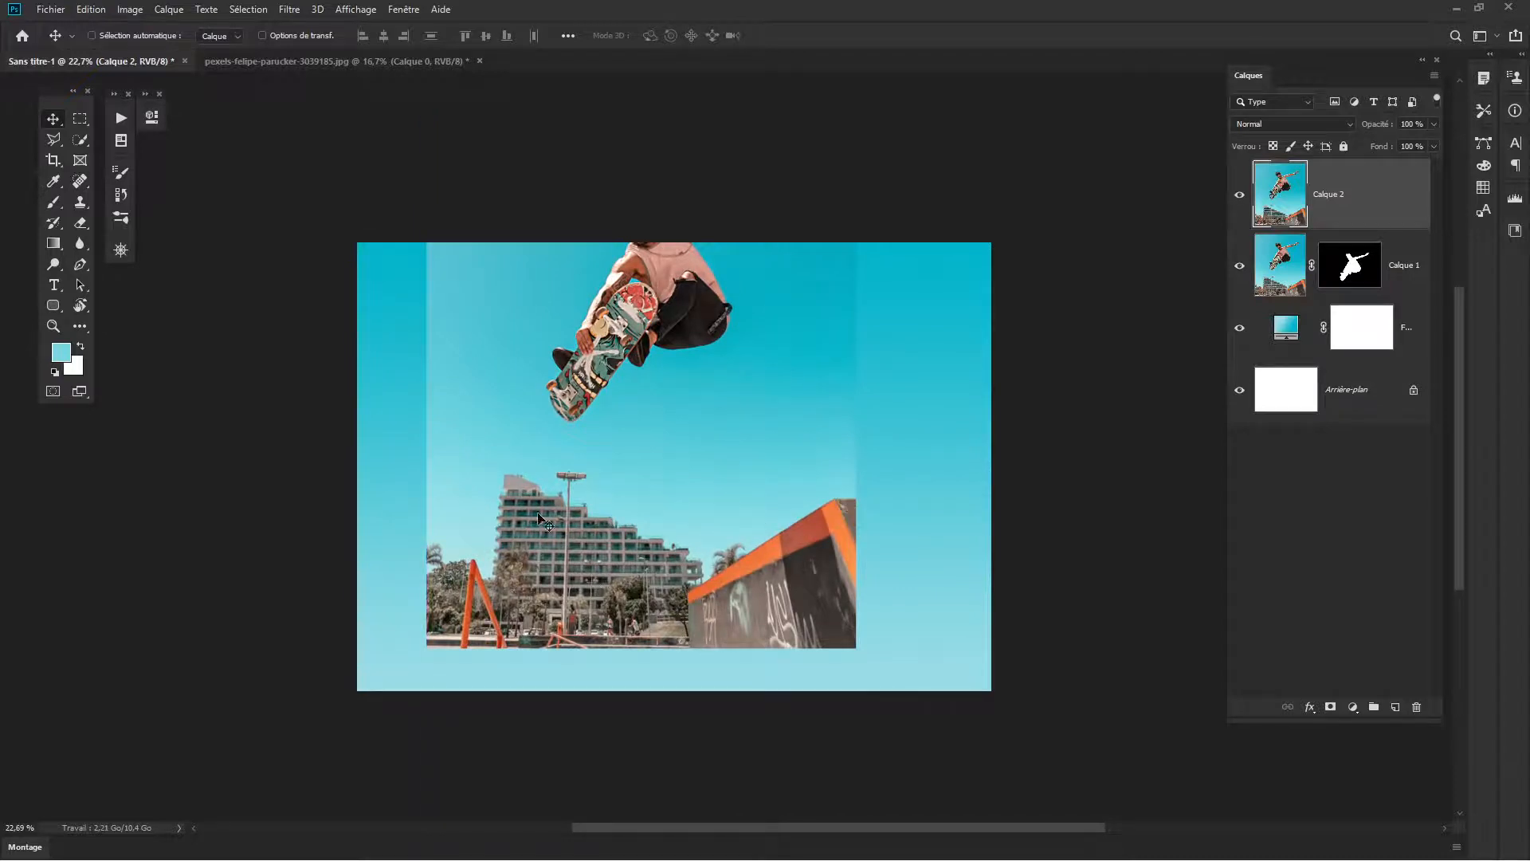
{"action": "left_click_drag", "start_coordinate": [680, 548], "coordinate": [638, 491]}
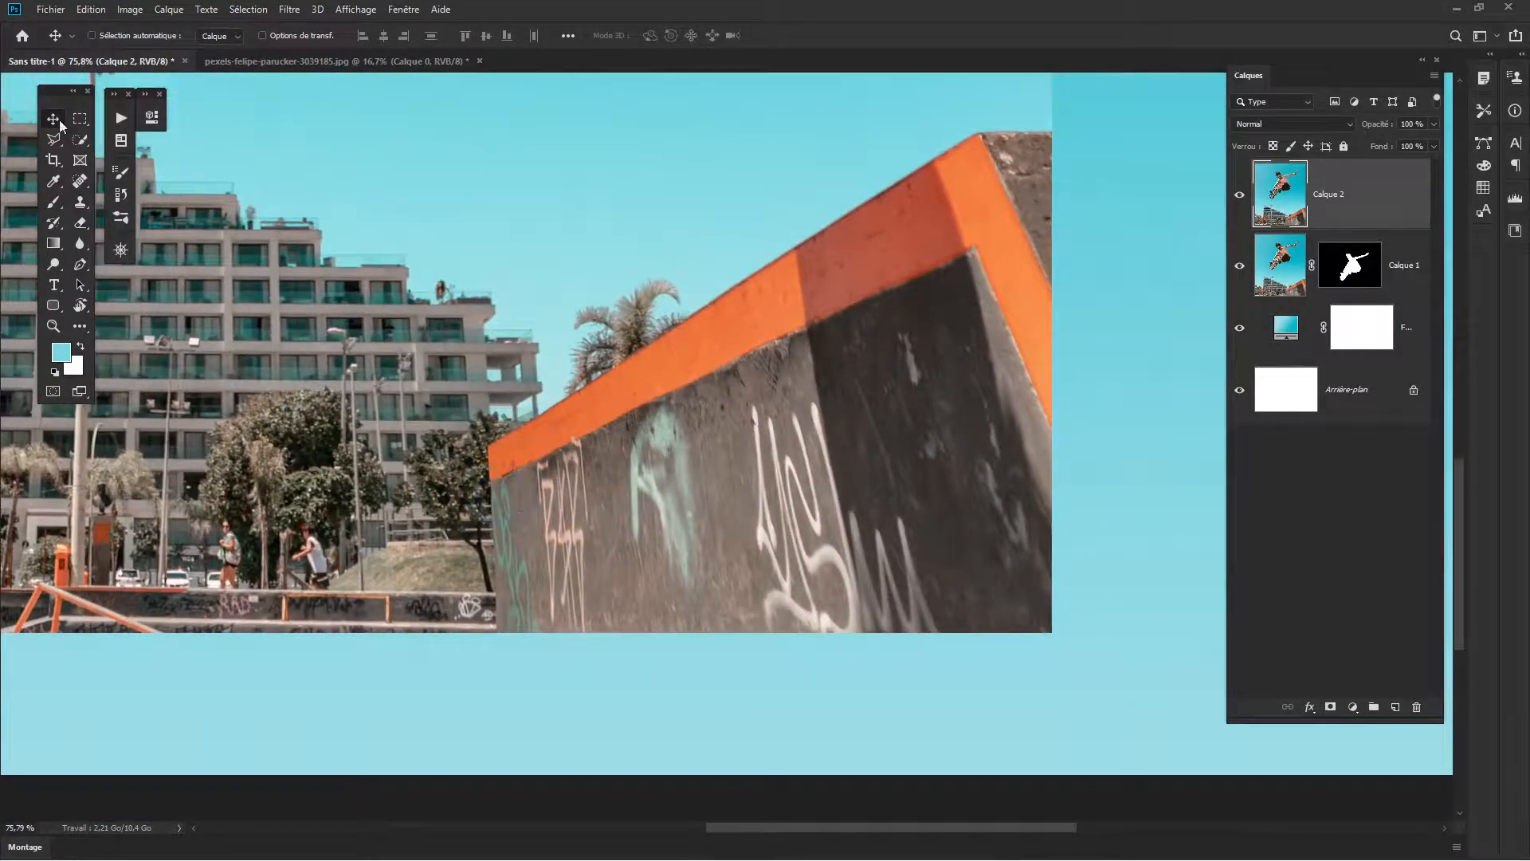
Outline the graffiti-covered ramp in Calque 2 with the Polygonal Lasso and add a layer mask that hides the rest of the photo.
{"action": "left_click", "coordinate": [51, 141]}
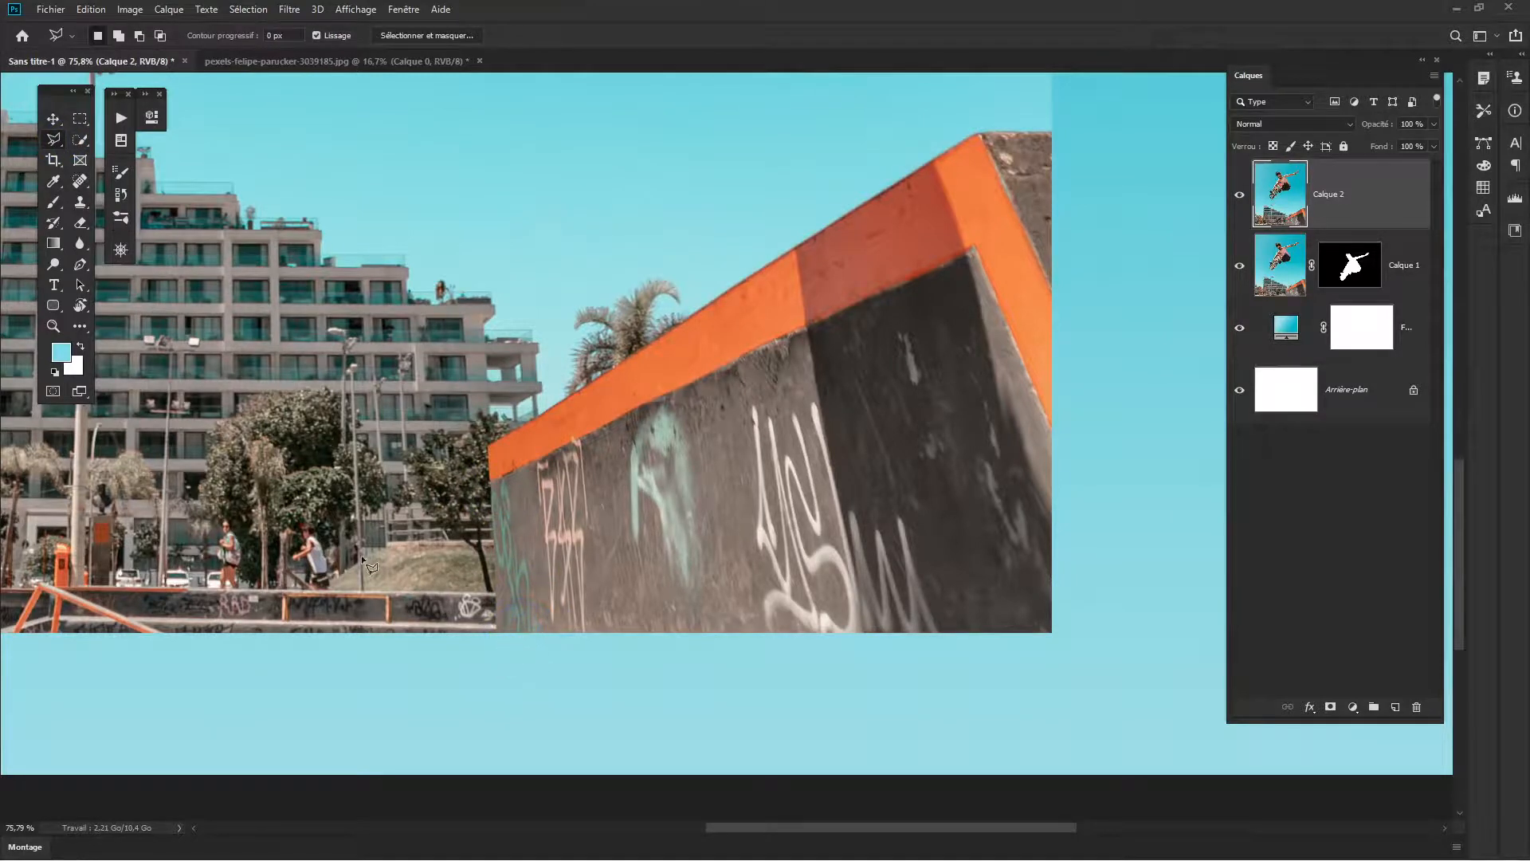
{"action": "left_click_drag", "start_coordinate": [513, 576], "coordinate": [543, 595]}
{"action": "left_click", "coordinate": [500, 654]}
{"action": "left_click", "coordinate": [487, 664]}
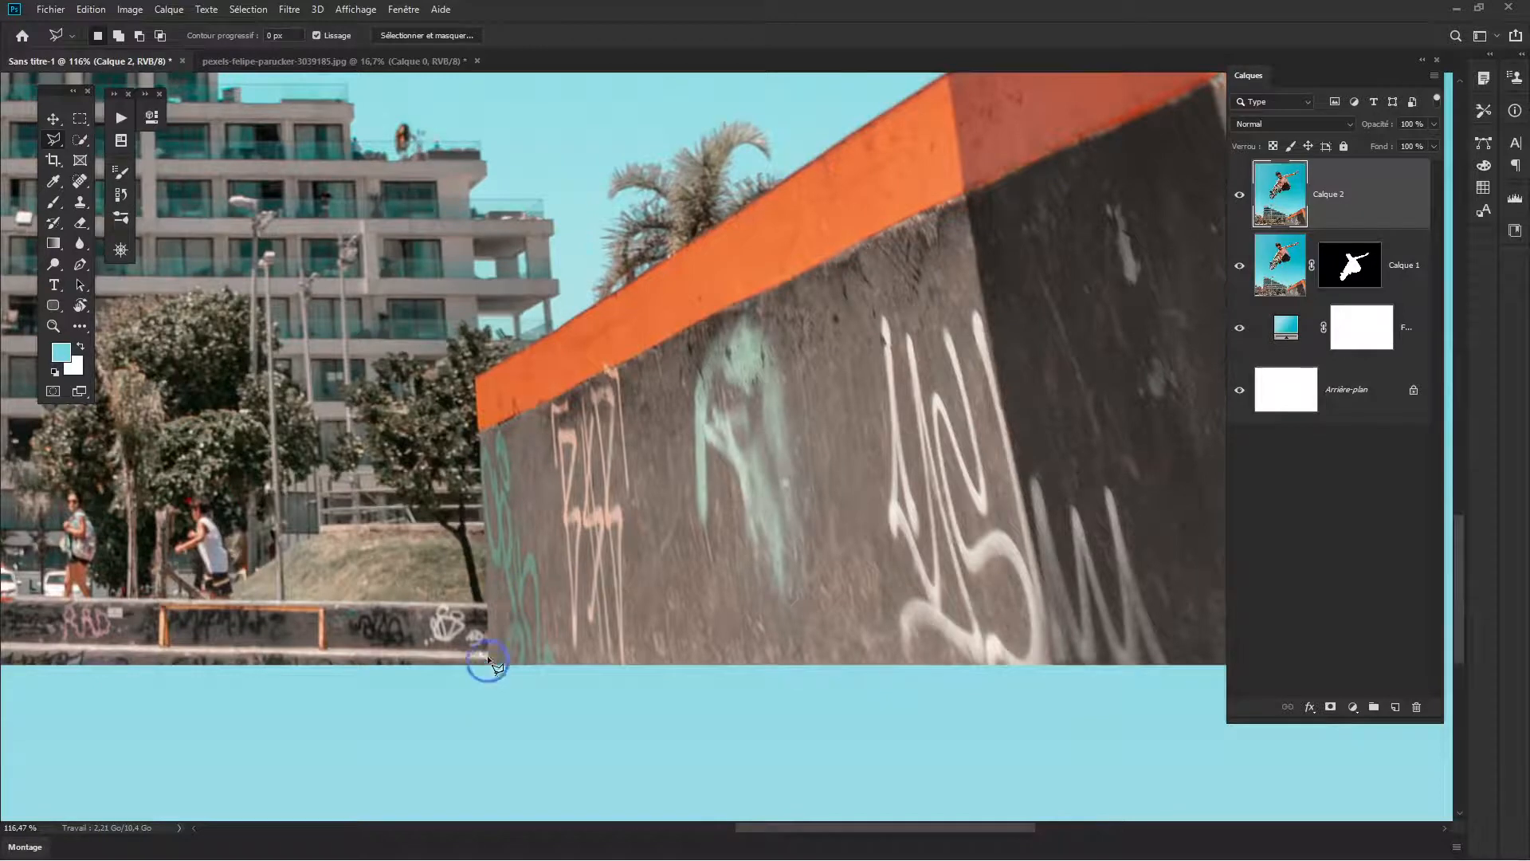
{"action": "left_click", "coordinate": [481, 540]}
{"action": "left_click", "coordinate": [475, 376]}
{"action": "left_click_drag", "start_coordinate": [741, 266], "coordinate": [438, 519]}
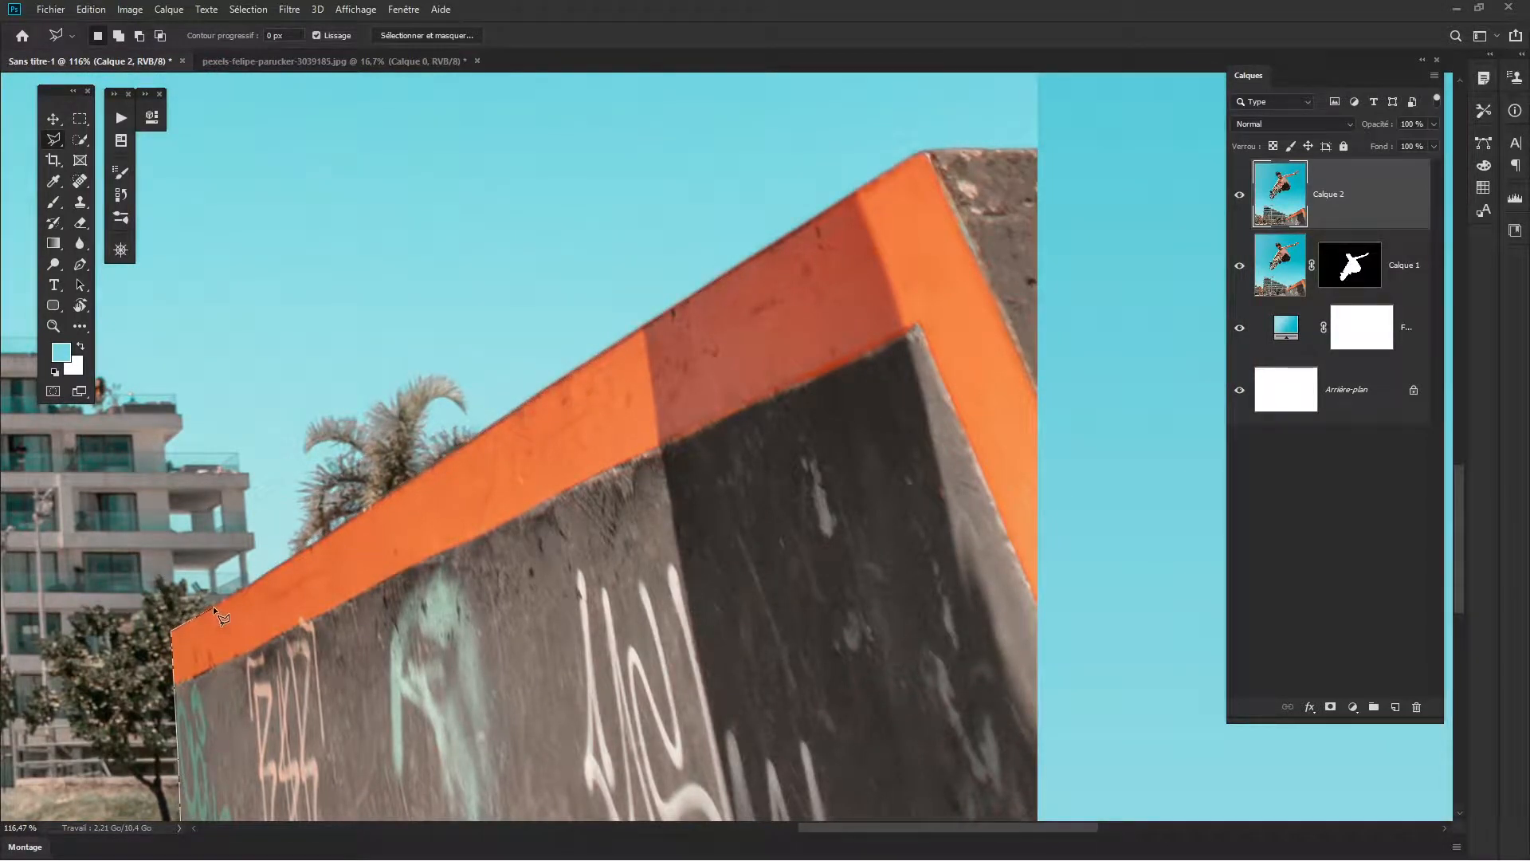
{"action": "left_click", "coordinate": [925, 149]}
{"action": "left_click", "coordinate": [1040, 149]}
{"action": "left_click_drag", "start_coordinate": [1104, 534], "coordinate": [1080, 417]}
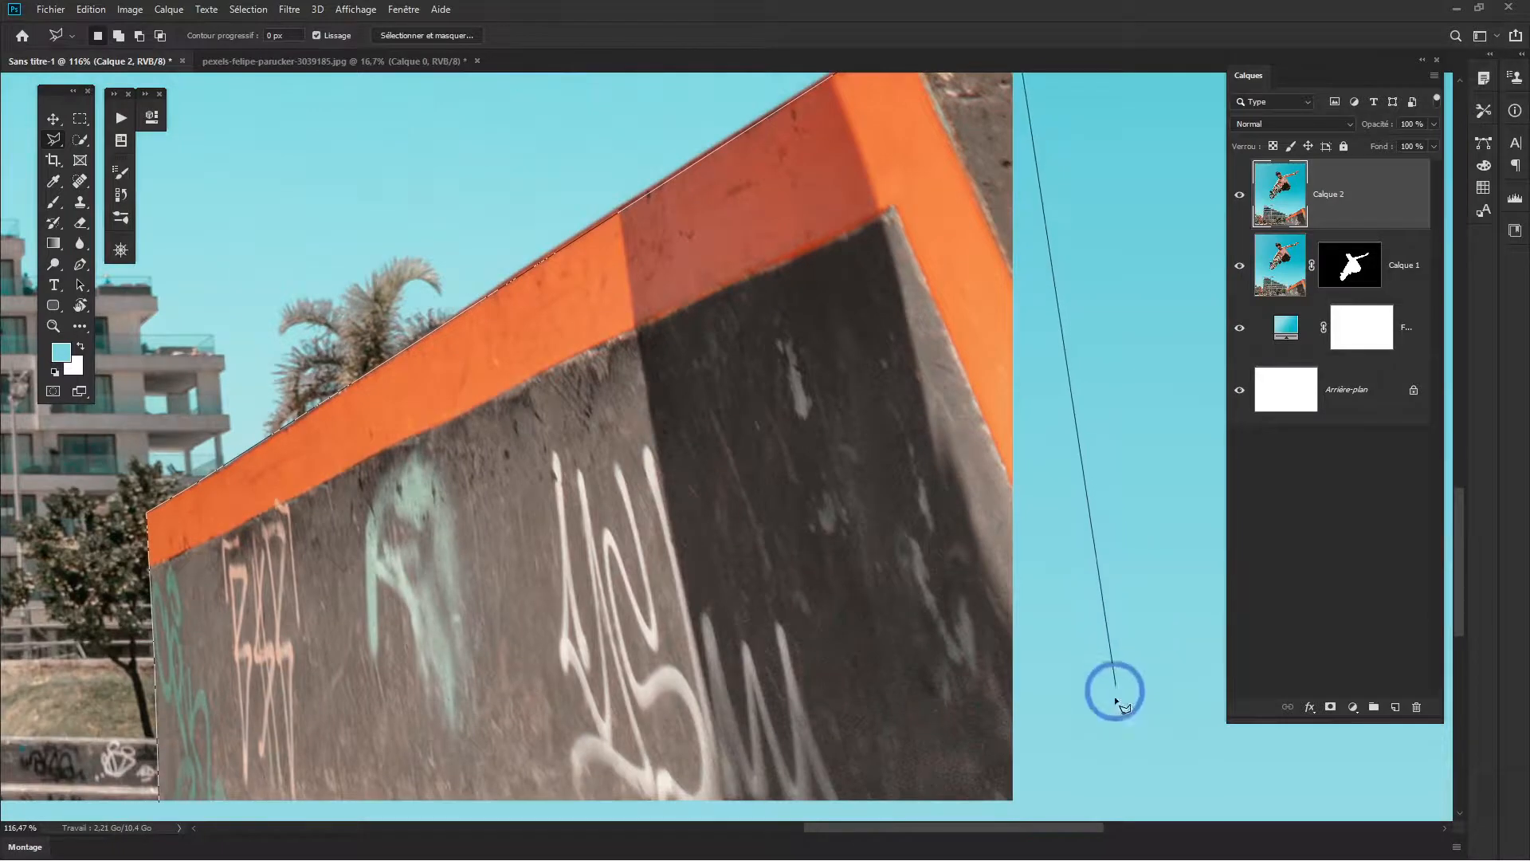
{"action": "left_click", "coordinate": [1049, 658]}
{"action": "left_click", "coordinate": [662, 707]}
{"action": "left_click", "coordinate": [270, 620]}
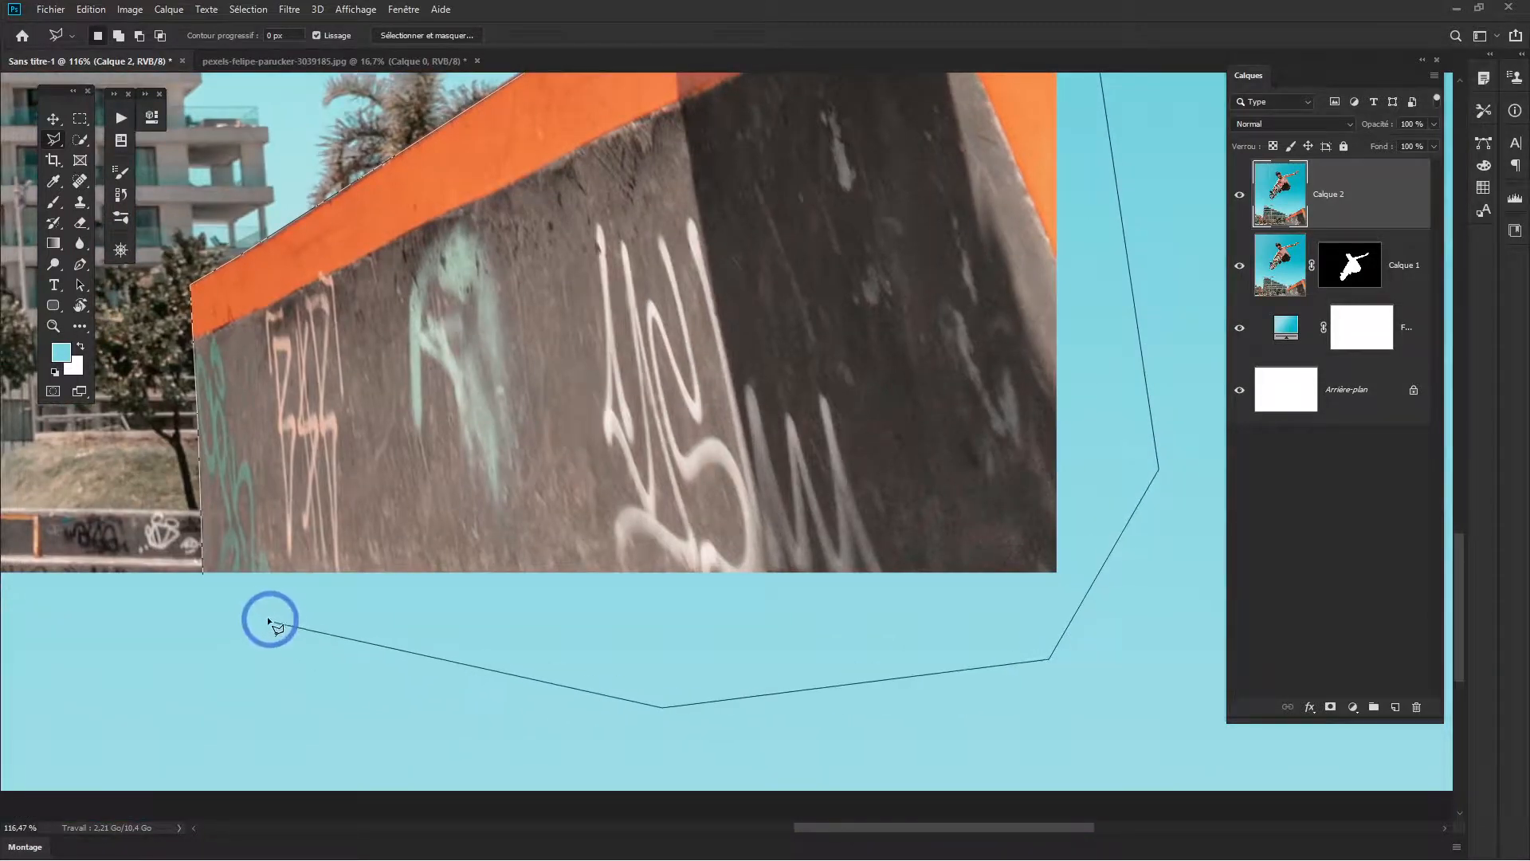
{"action": "double_click", "coordinate": [259, 636]}
{"action": "left_click", "coordinate": [663, 502], "text": "ctrl+alt"}
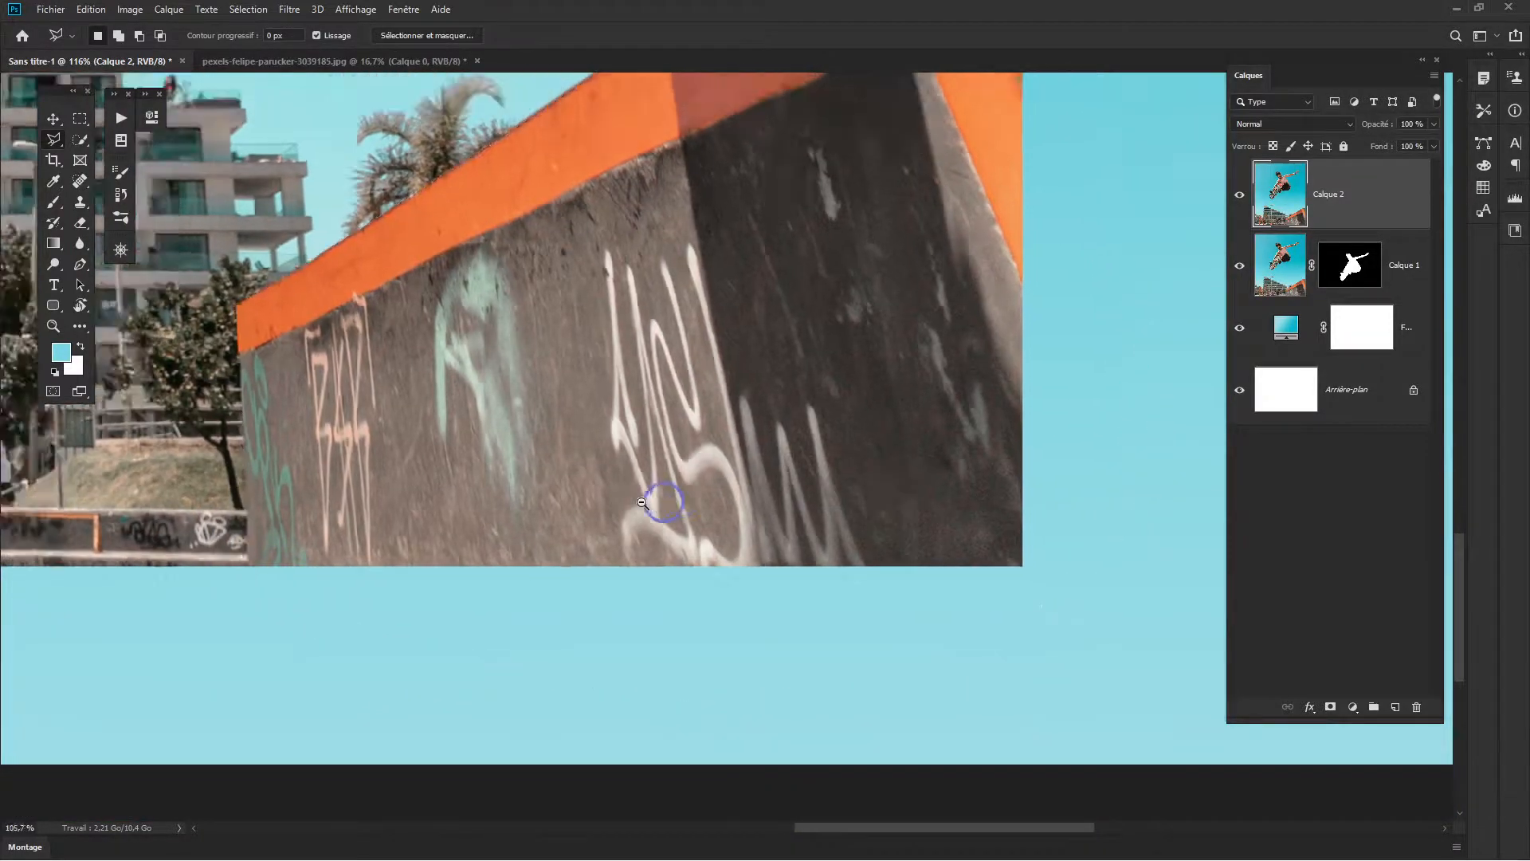
{"action": "scroll", "coordinate": [642, 502], "scroll_direction": "down", "scroll_amount": 5}
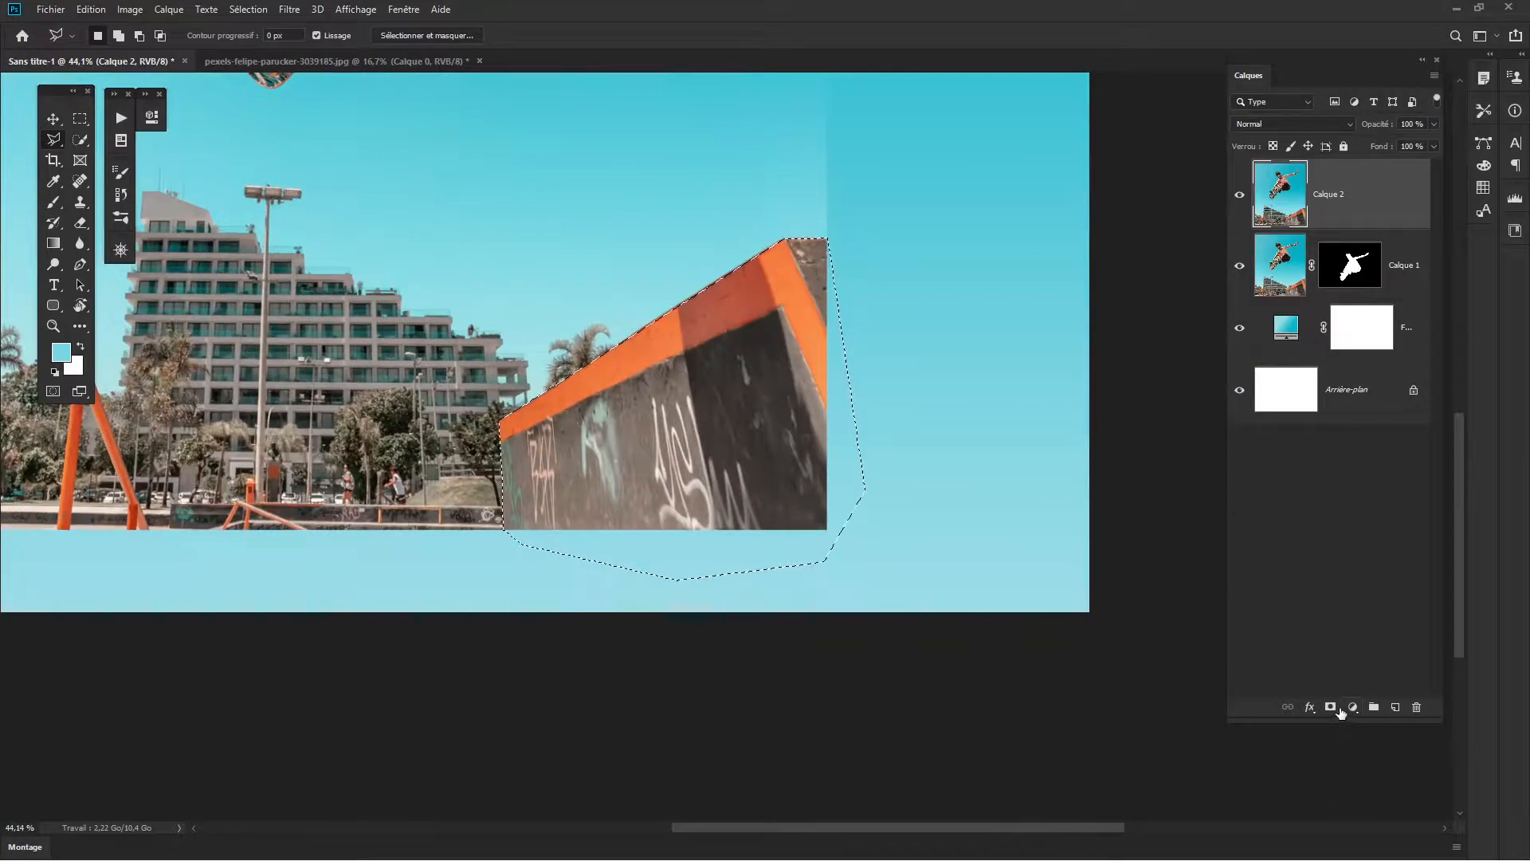
{"action": "left_click", "coordinate": [1330, 707]}
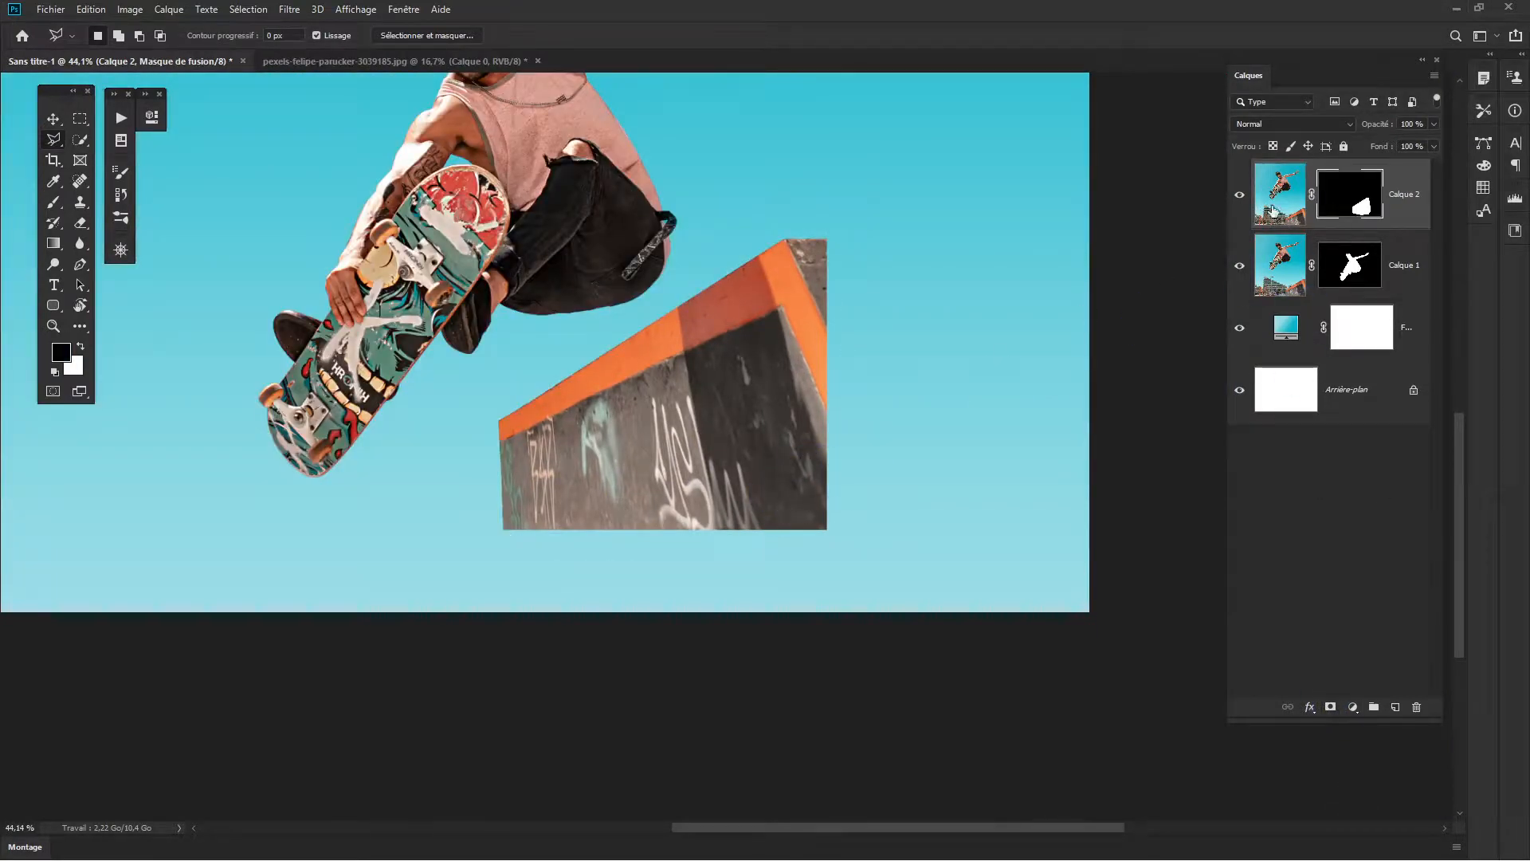
Scale the masked ramp proportionally to about 141 % and place it against the canvas's lower-right corner.
{"action": "left_click", "coordinate": [914, 495], "text": "ctrl+alt"}
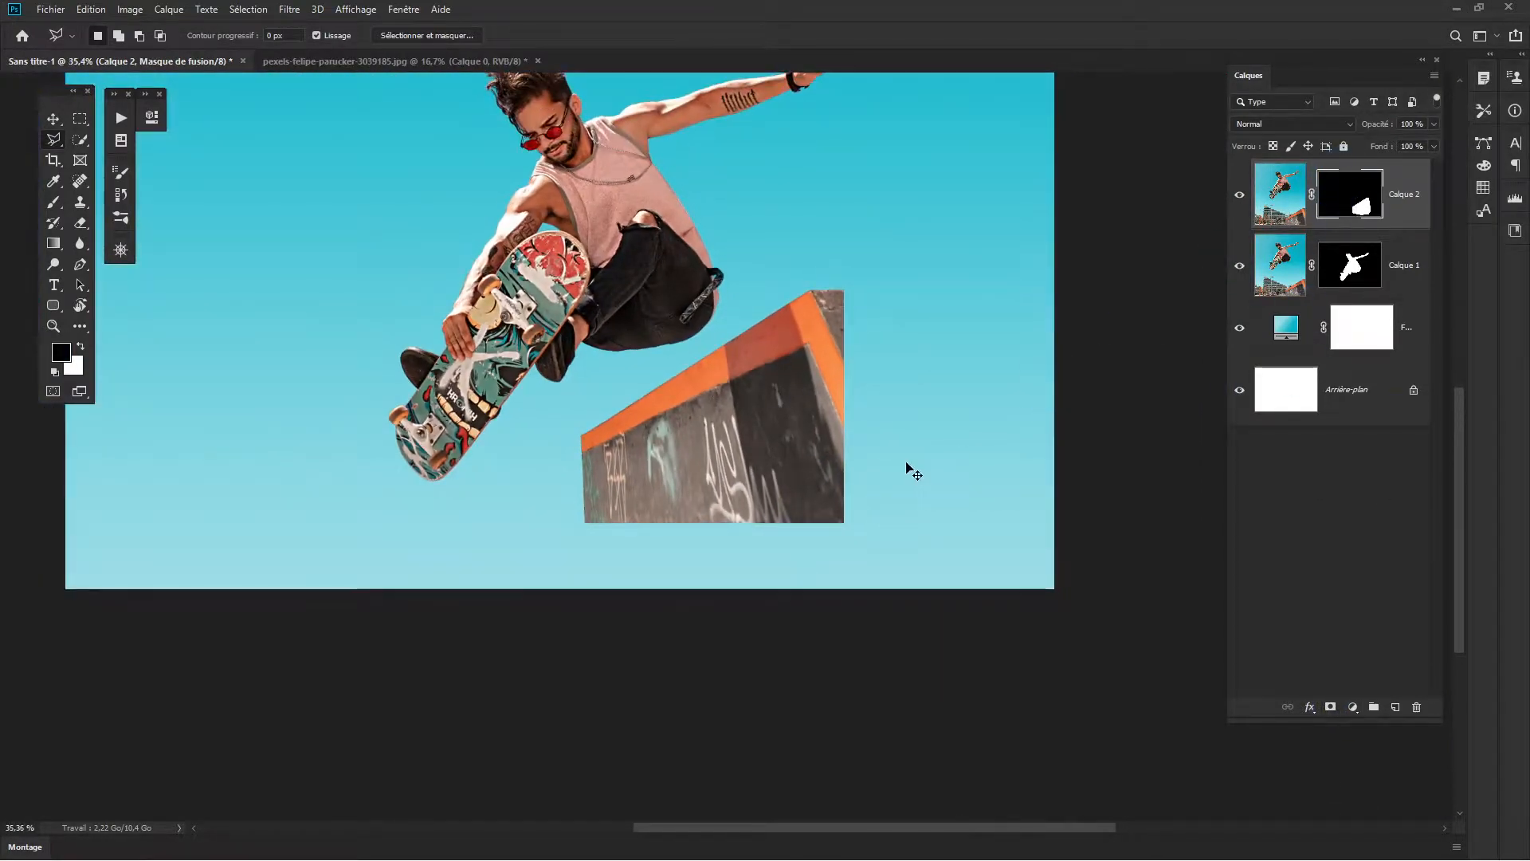
{"action": "key", "text": "ctrl+t"}
{"action": "left_click", "coordinate": [899, 422], "text": "ctrl+alt"}
{"action": "left_click", "coordinate": [895, 430], "text": "ctrl+alt"}
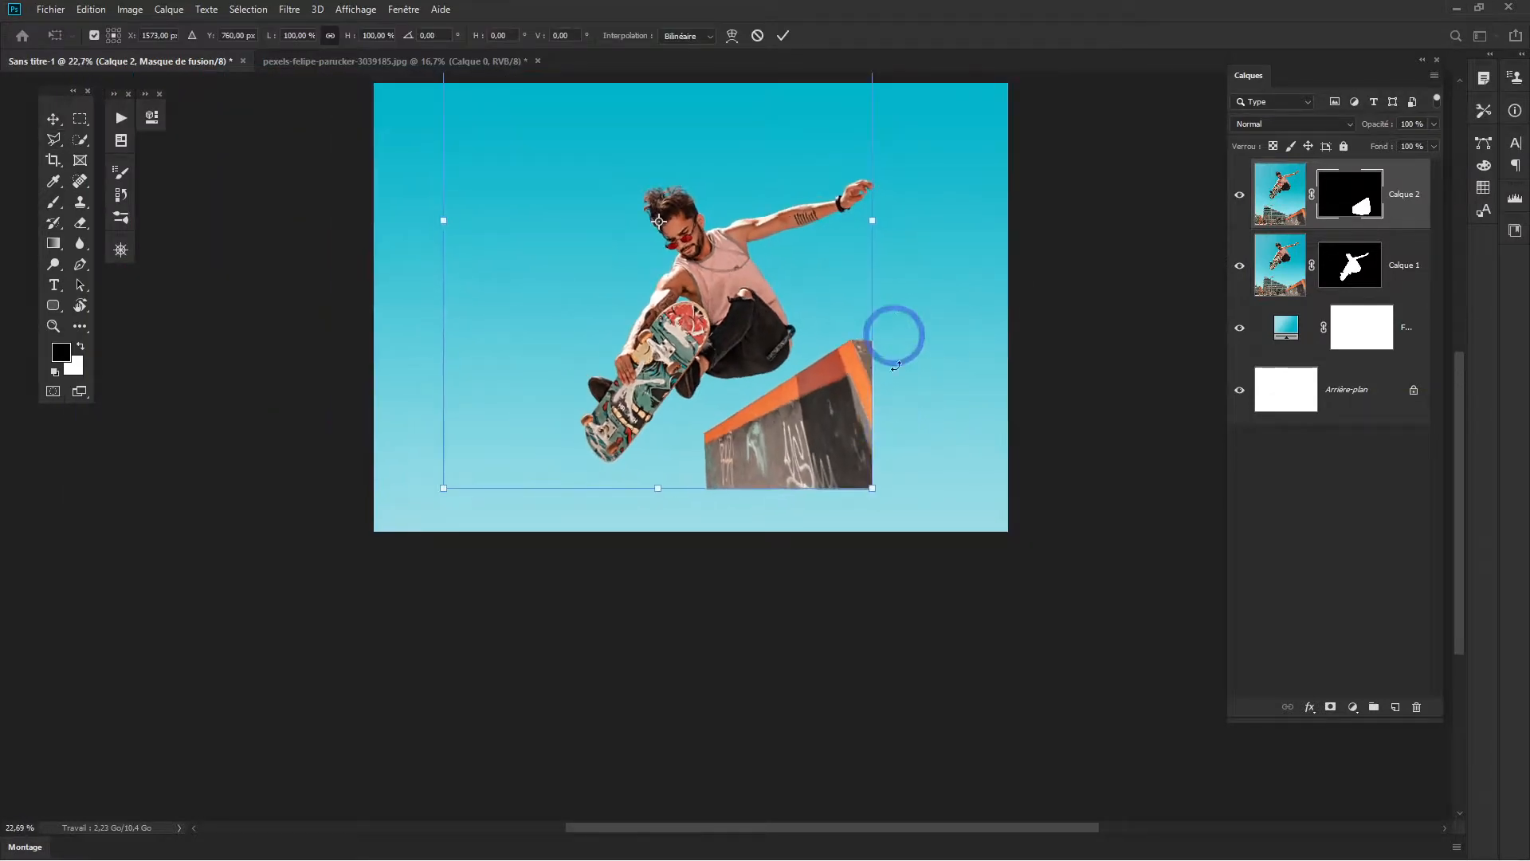
{"action": "left_click_drag", "start_coordinate": [875, 495], "coordinate": [1001, 571]}
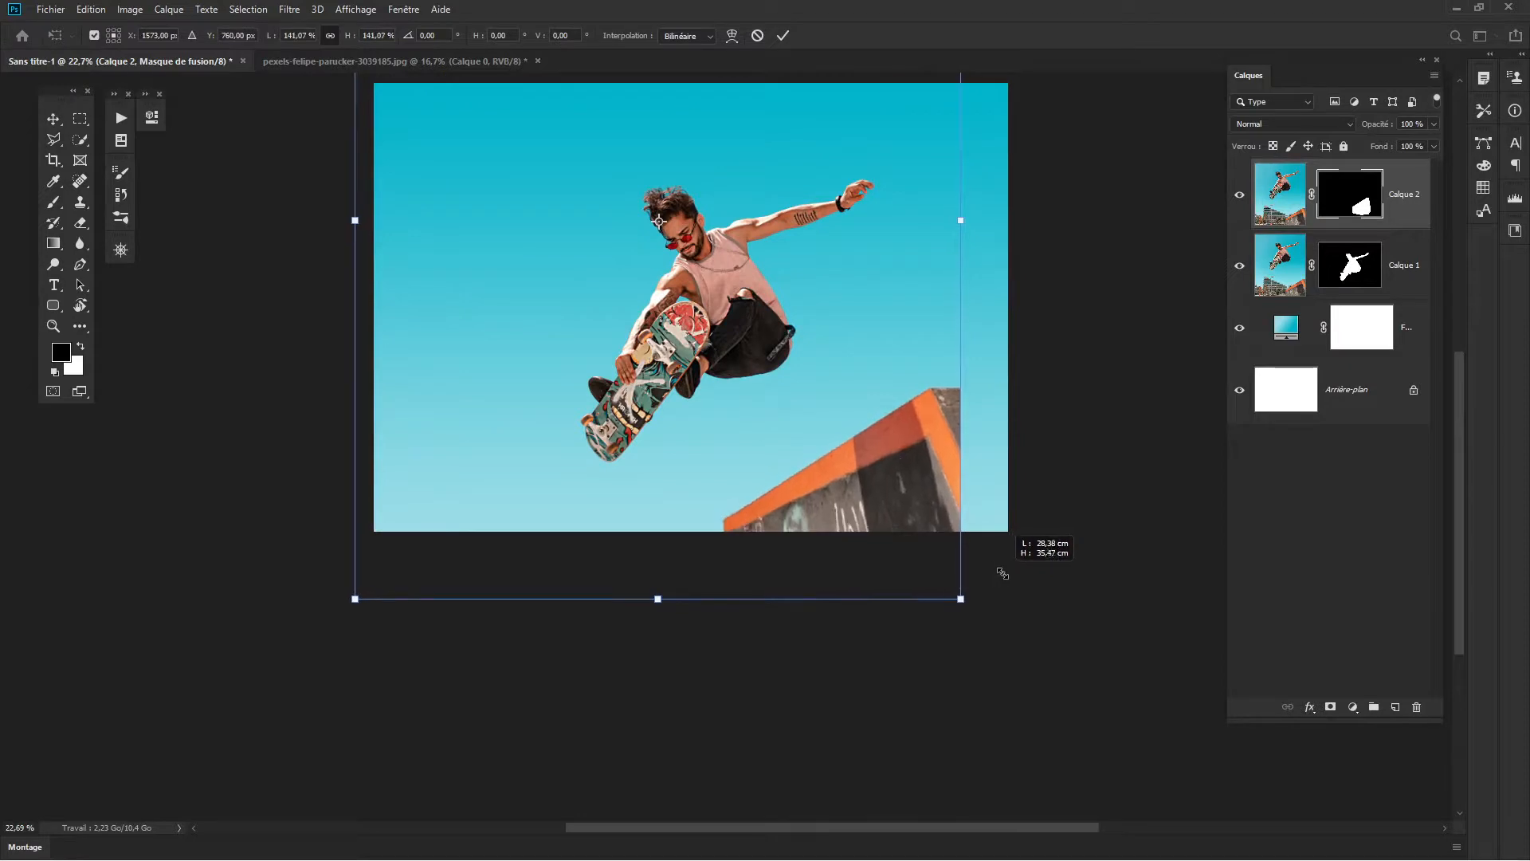
{"action": "left_click_drag", "start_coordinate": [914, 462], "coordinate": [956, 423]}
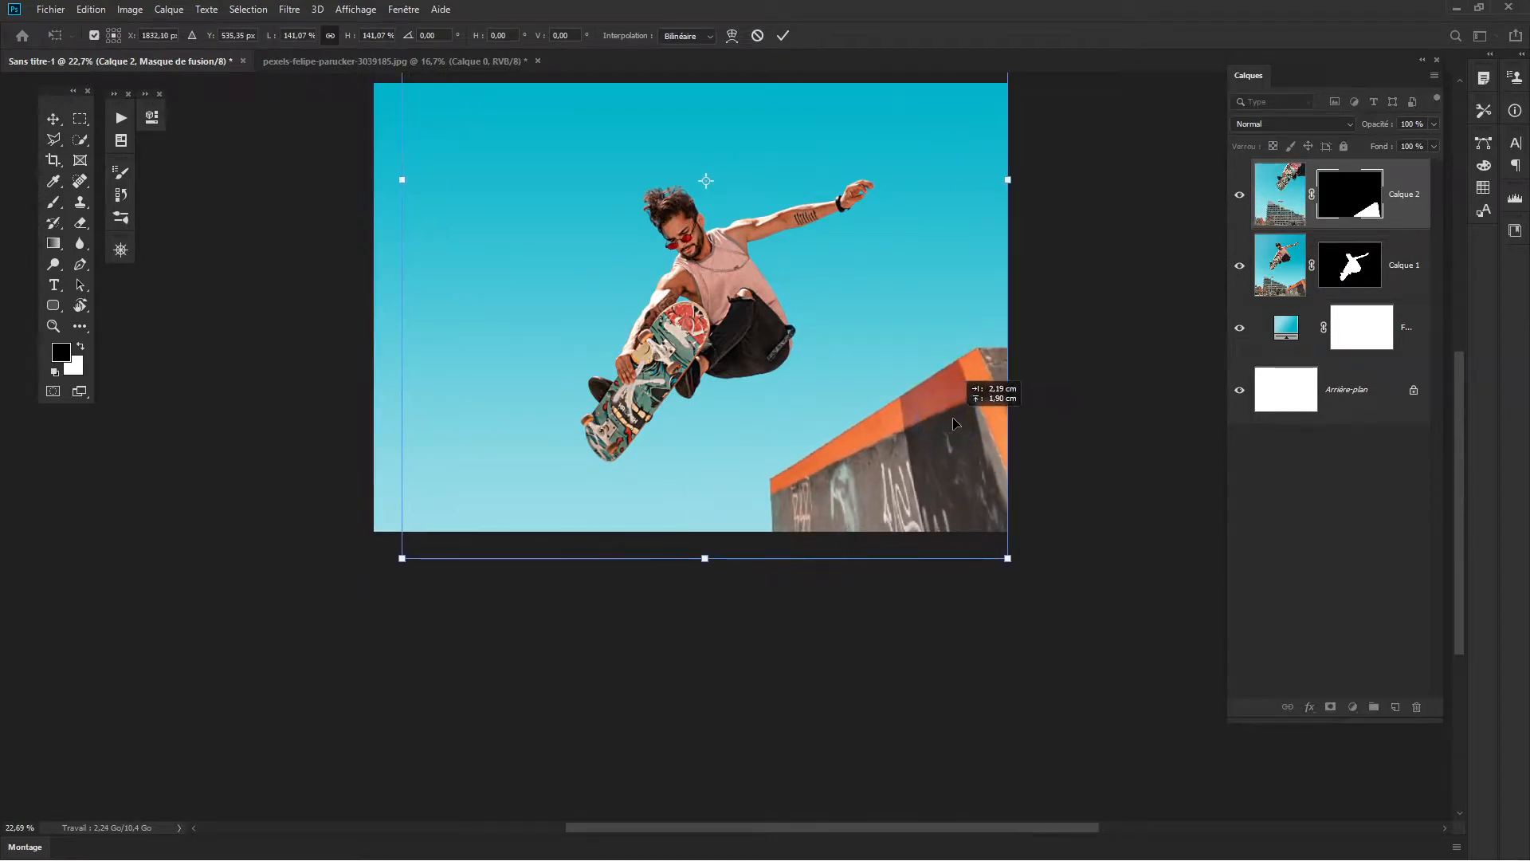
{"action": "key", "text": "Return"}
Move the cut-out skater on layer Calque 1 slightly upward in the composition.
{"action": "left_click_drag", "start_coordinate": [809, 388], "coordinate": [834, 592]}
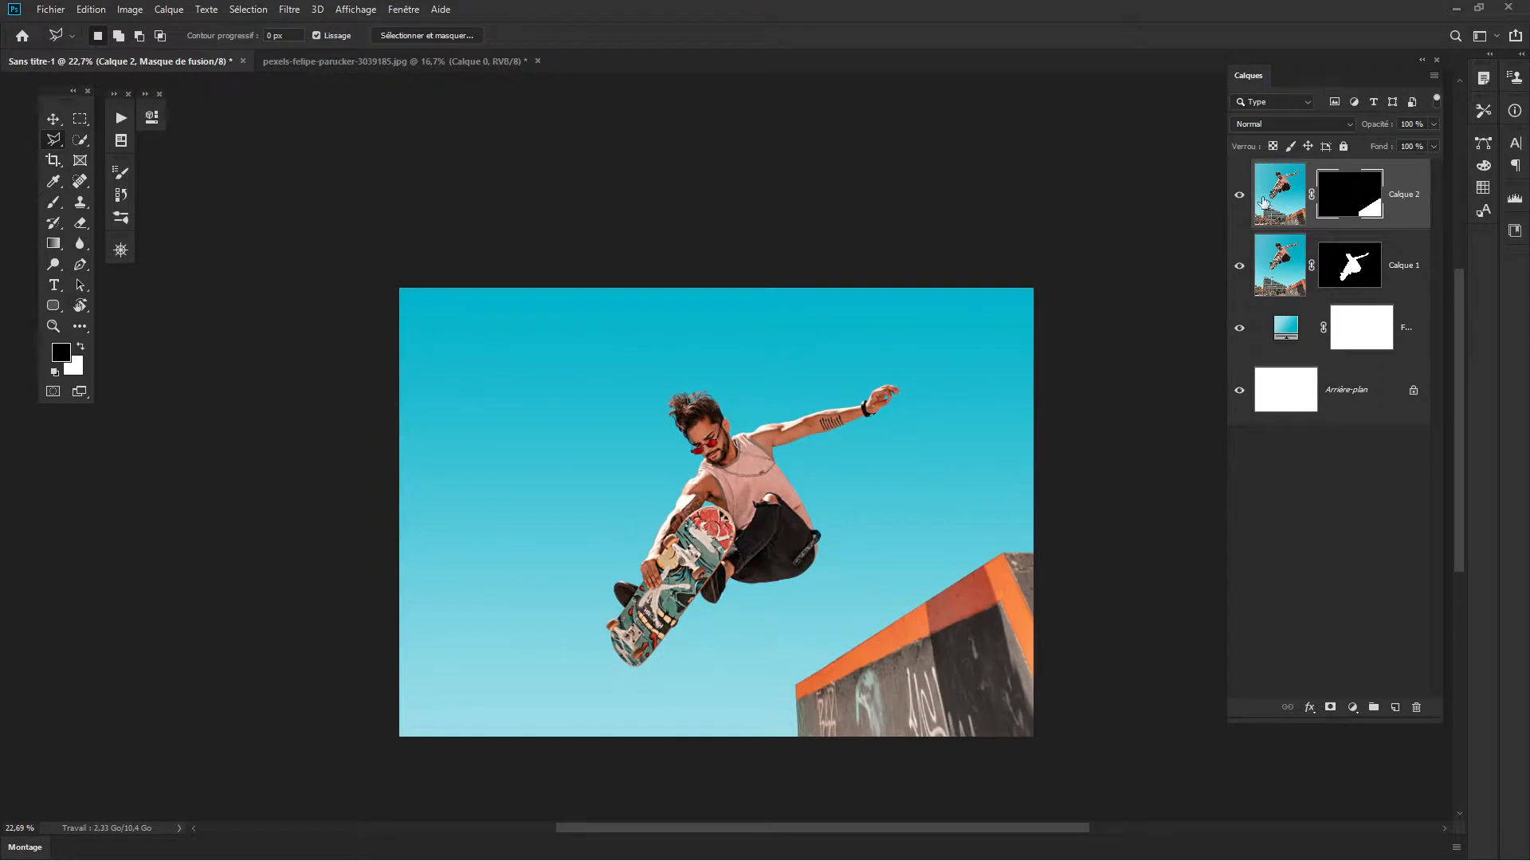
{"action": "left_click", "coordinate": [1273, 271]}
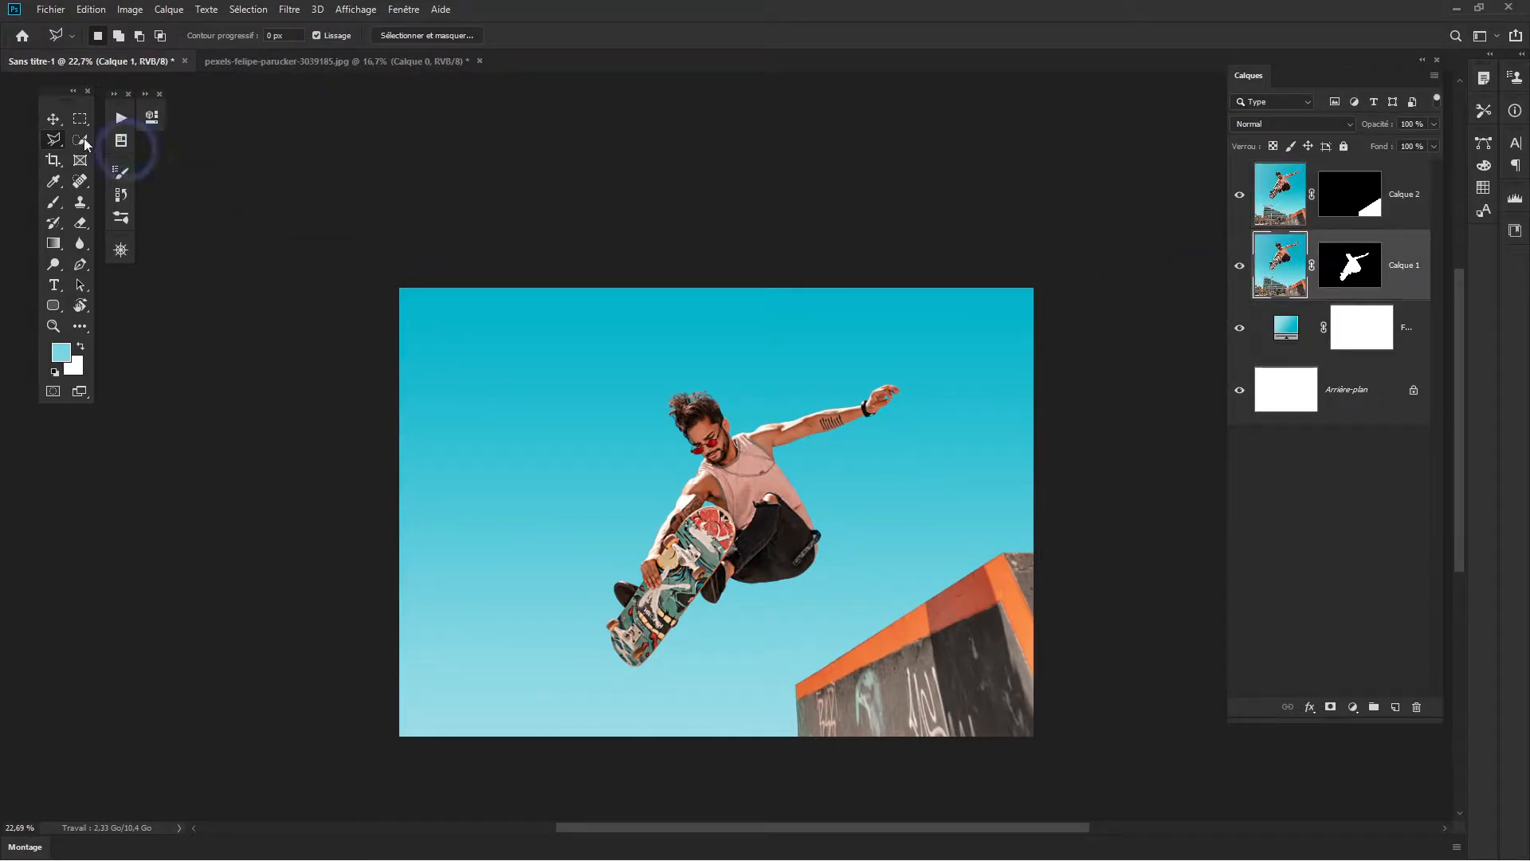
{"action": "left_click", "coordinate": [52, 119]}
{"action": "left_click", "coordinate": [722, 488]}
{"action": "left_click_drag", "start_coordinate": [722, 487], "coordinate": [741, 498]}
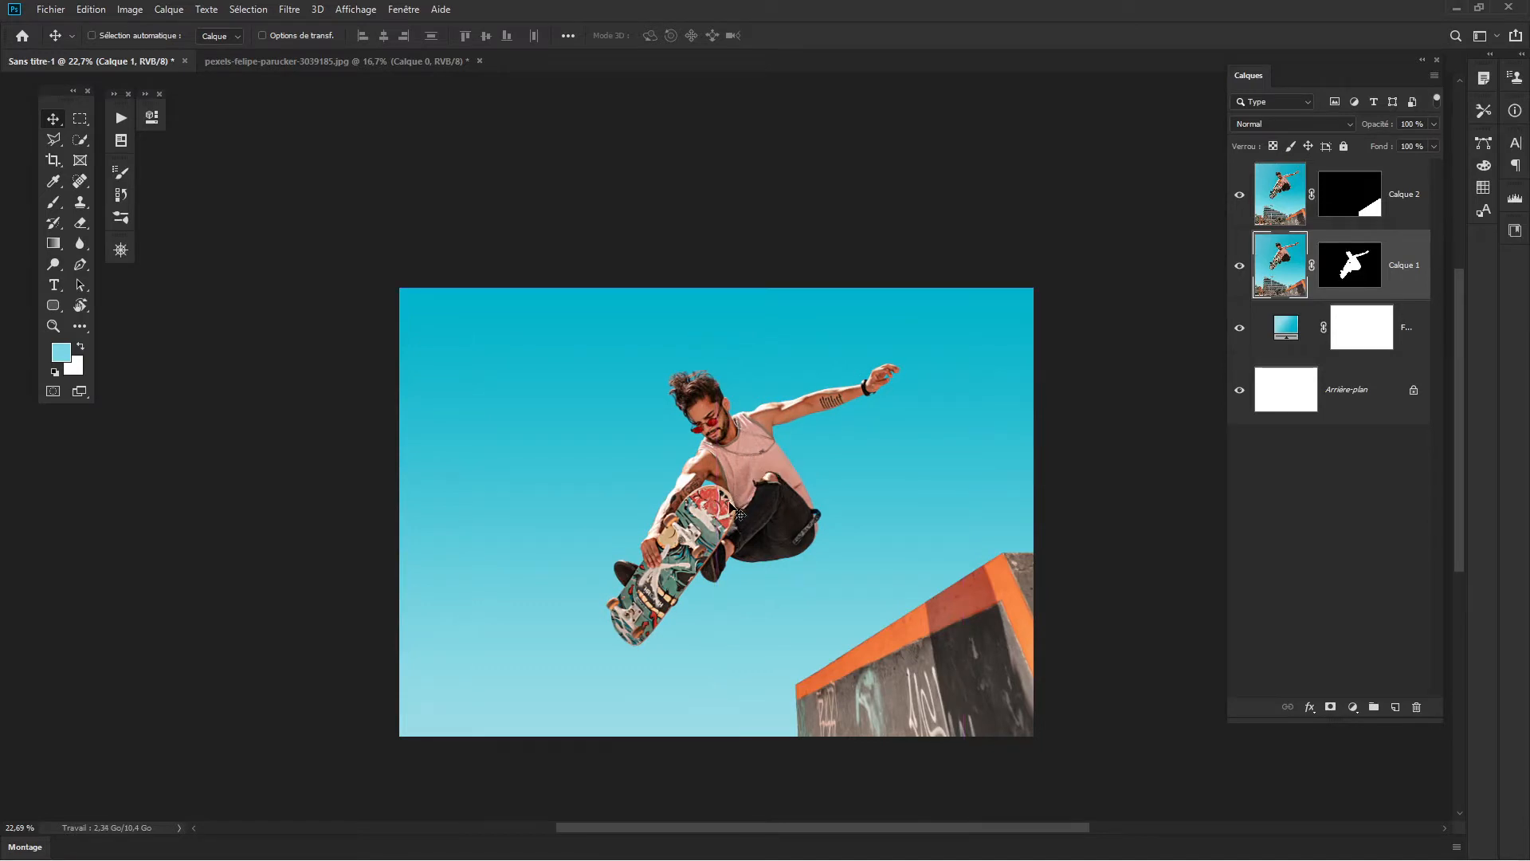
{"action": "mouse_move", "coordinate": [765, 522]}
{"action": "left_mouse_down"}
{"action": "mouse_move", "coordinate": [746, 514]}
{"action": "mouse_move", "coordinate": [765, 524]}
{"action": "left_mouse_up"}
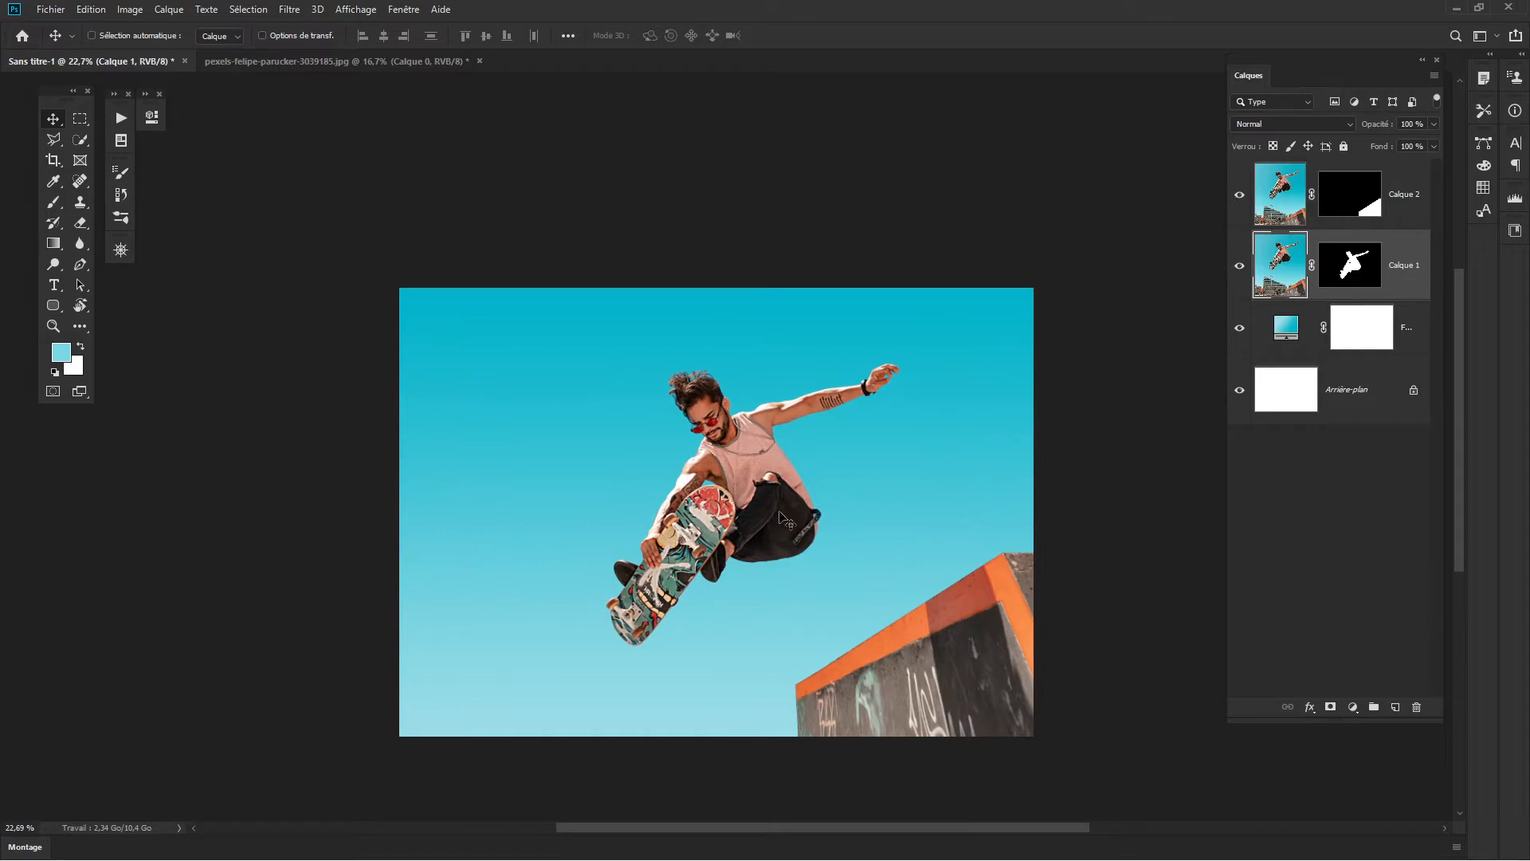